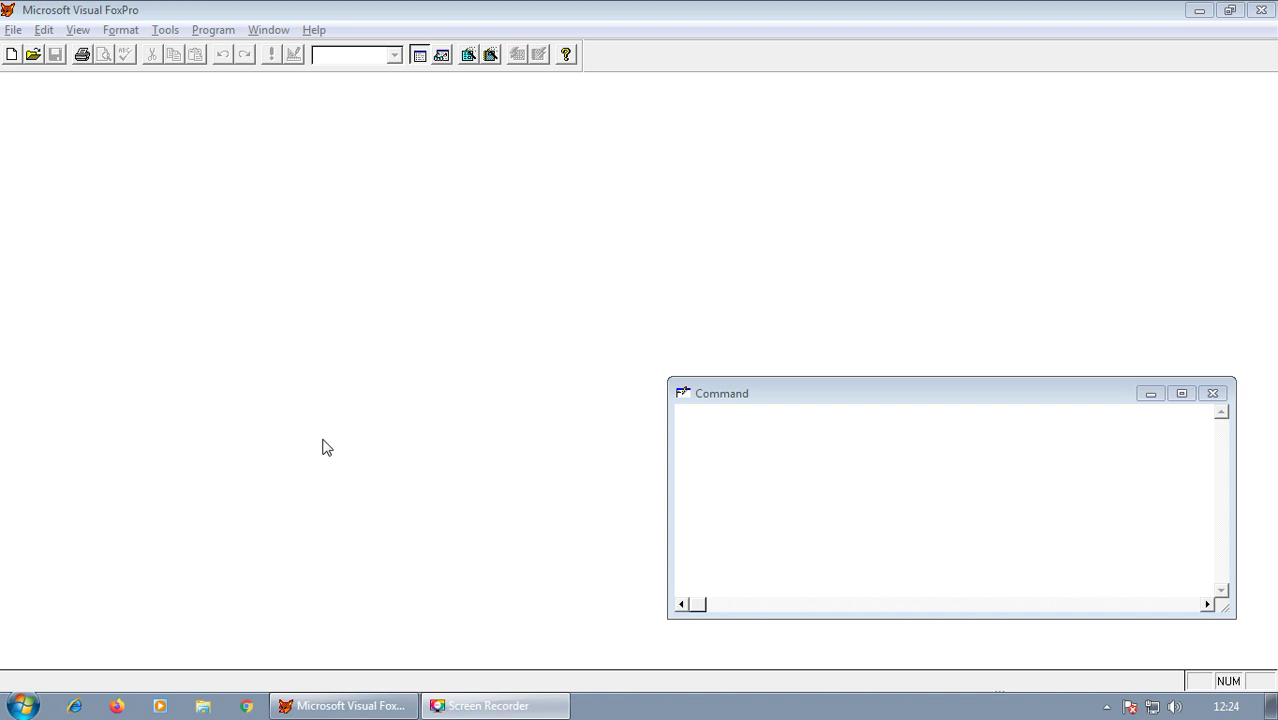
# Step: Make f:\beena\database the default folder with SET DEFA TO
pyautogui.click(760, 459)
pyautogui.write('set defa to f:\\beena\\database')
pyautogui.press('Return')
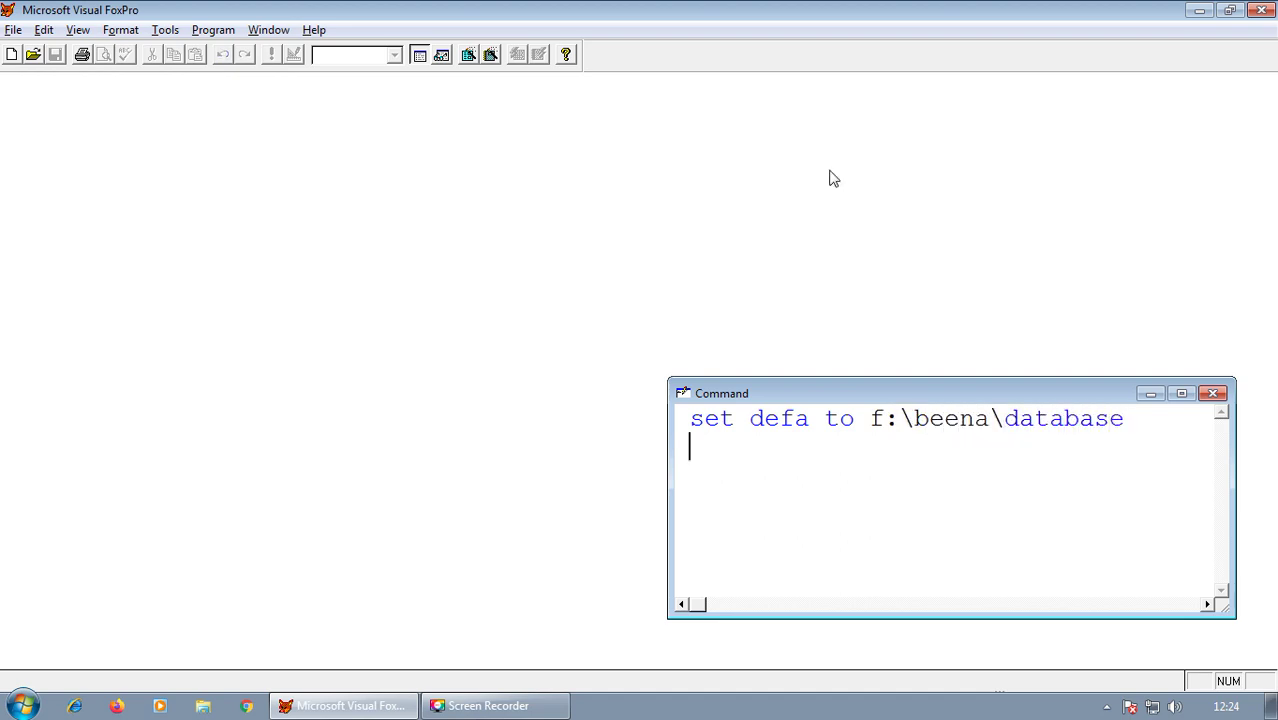
# Step: Turn the status bar on with SET STAT ON and list the BANK, LIB and STUD tables with DIR
pyautogui.write('set stat on')
pyautogui.press('Return')
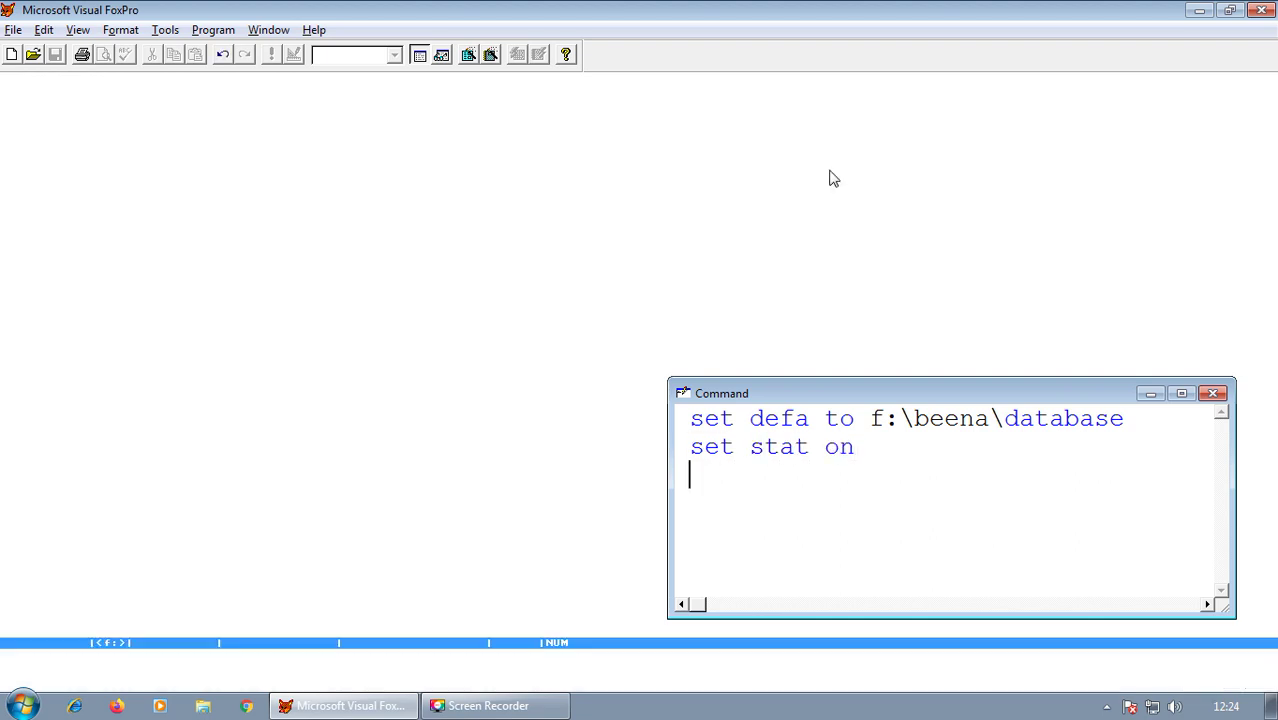
pyautogui.write('dir')
pyautogui.press('Return')
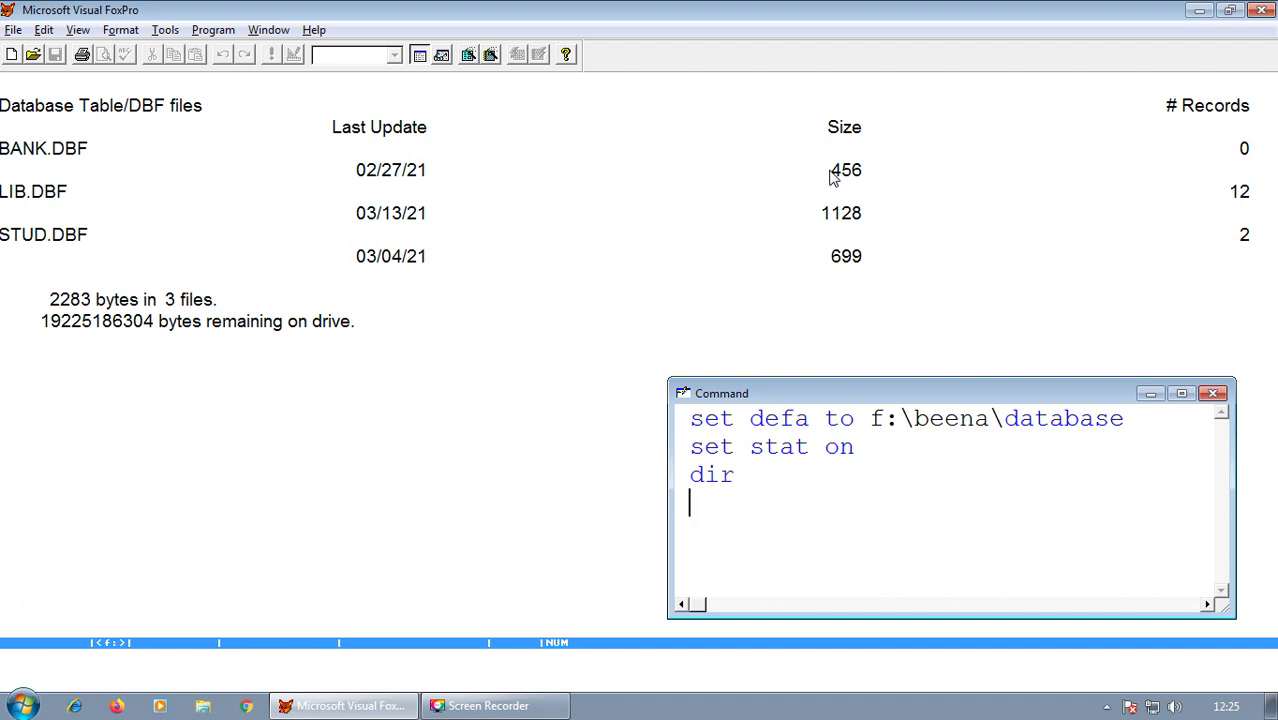
# Step: Open the bank table, then the stud table, and start typing a SELECT command
pyautogui.write('use ')
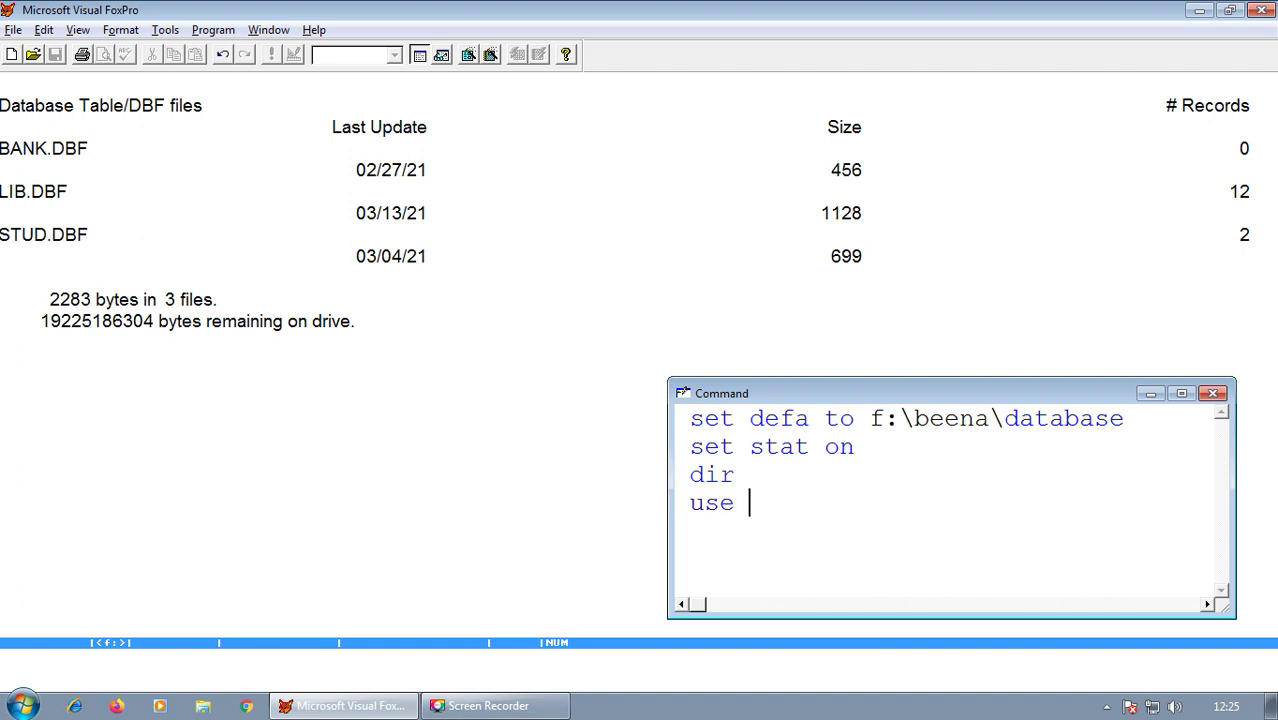
pyautogui.write('bank')
pyautogui.press('Return')
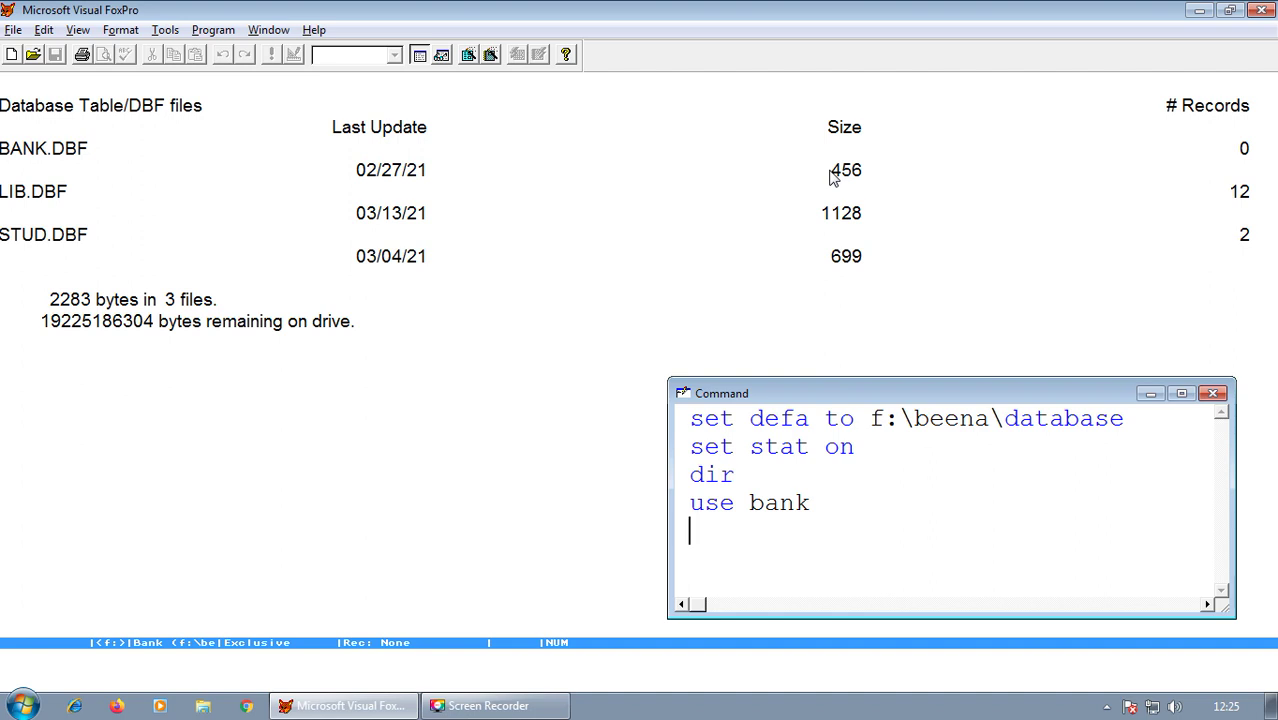
pyautogui.write('use stud')
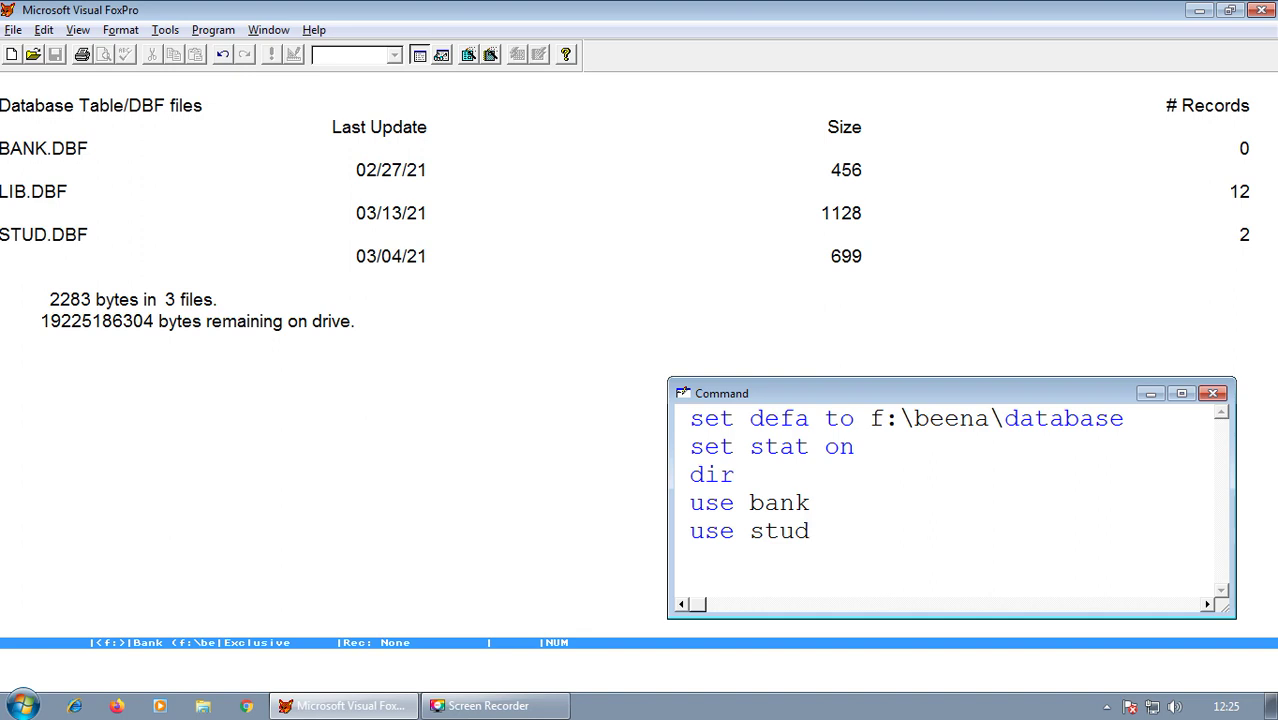
pyautogui.press('Return')
pyautogui.write('select')
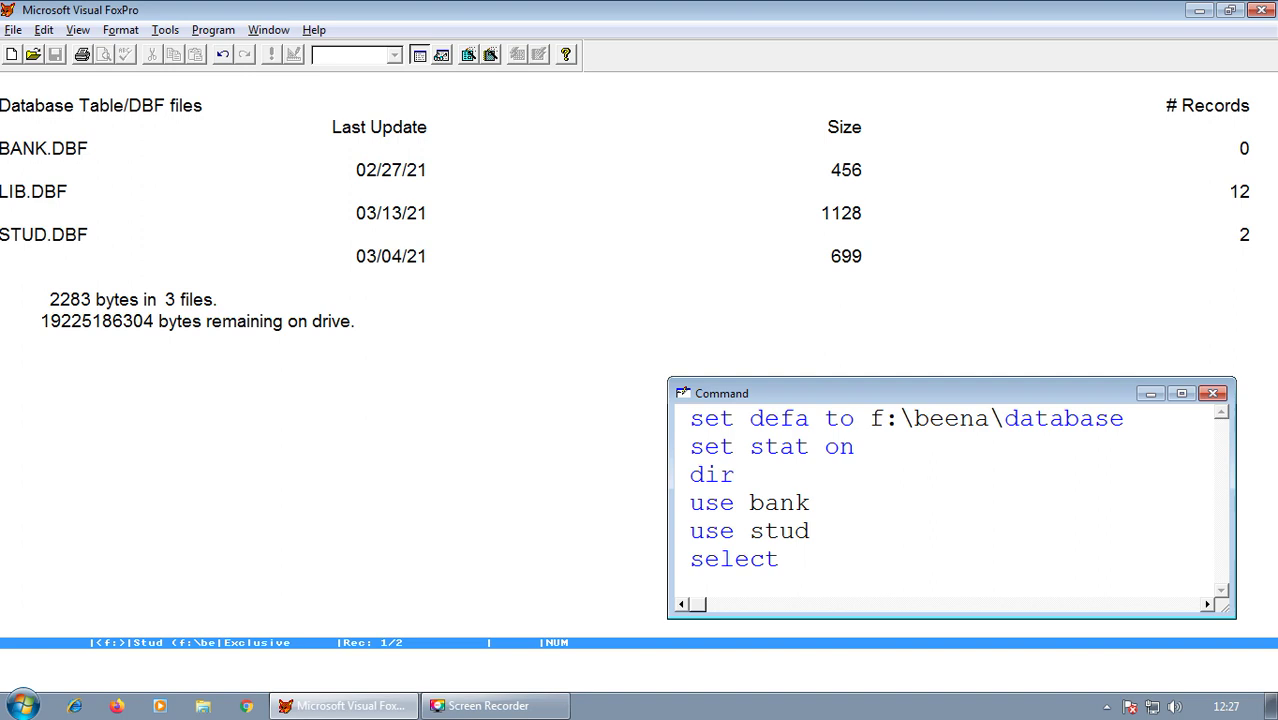
# Step: Complete SELECT a and reopen the bank table in work area A
pyautogui.write('a')
pyautogui.press('Return')
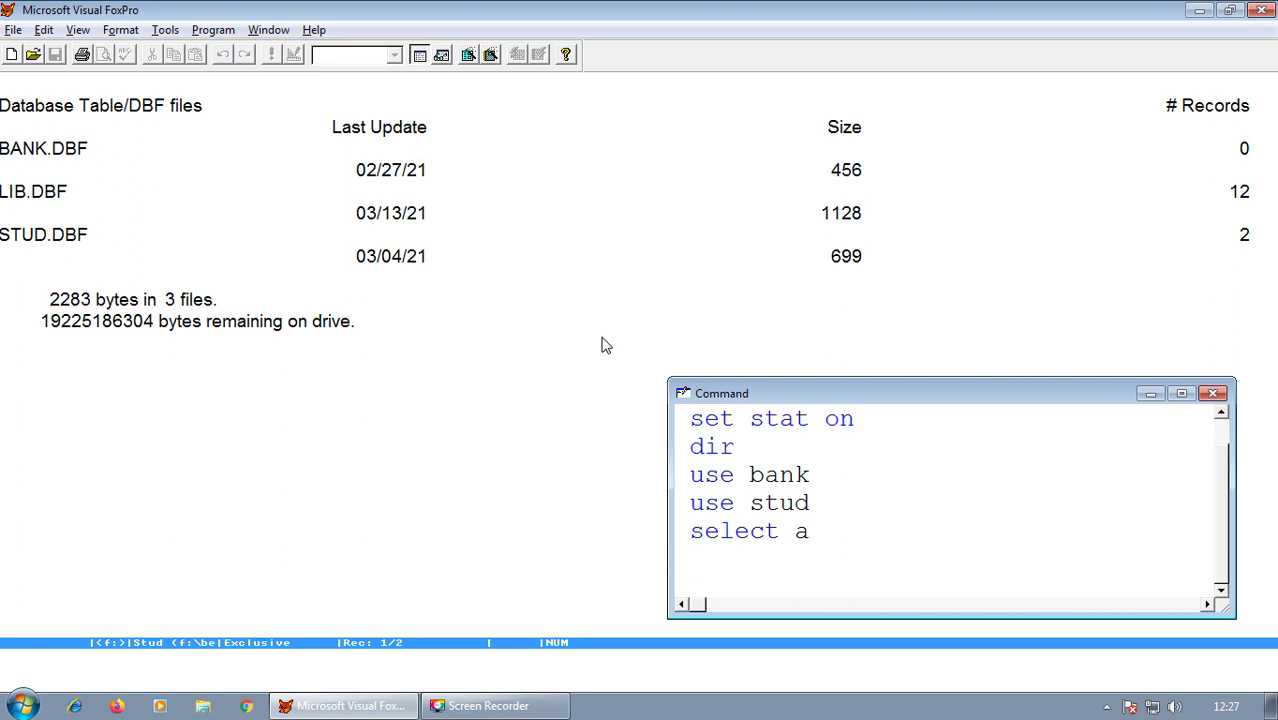
pyautogui.write('use bank')
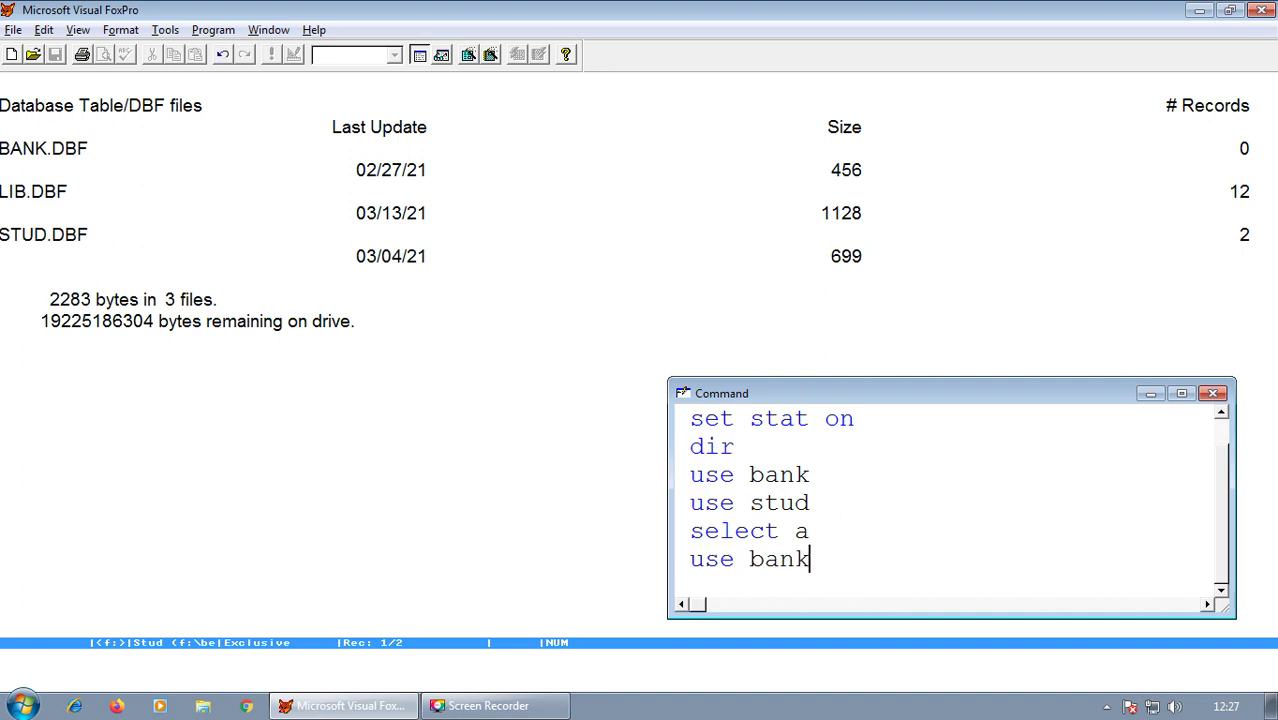
pyautogui.press('Return')
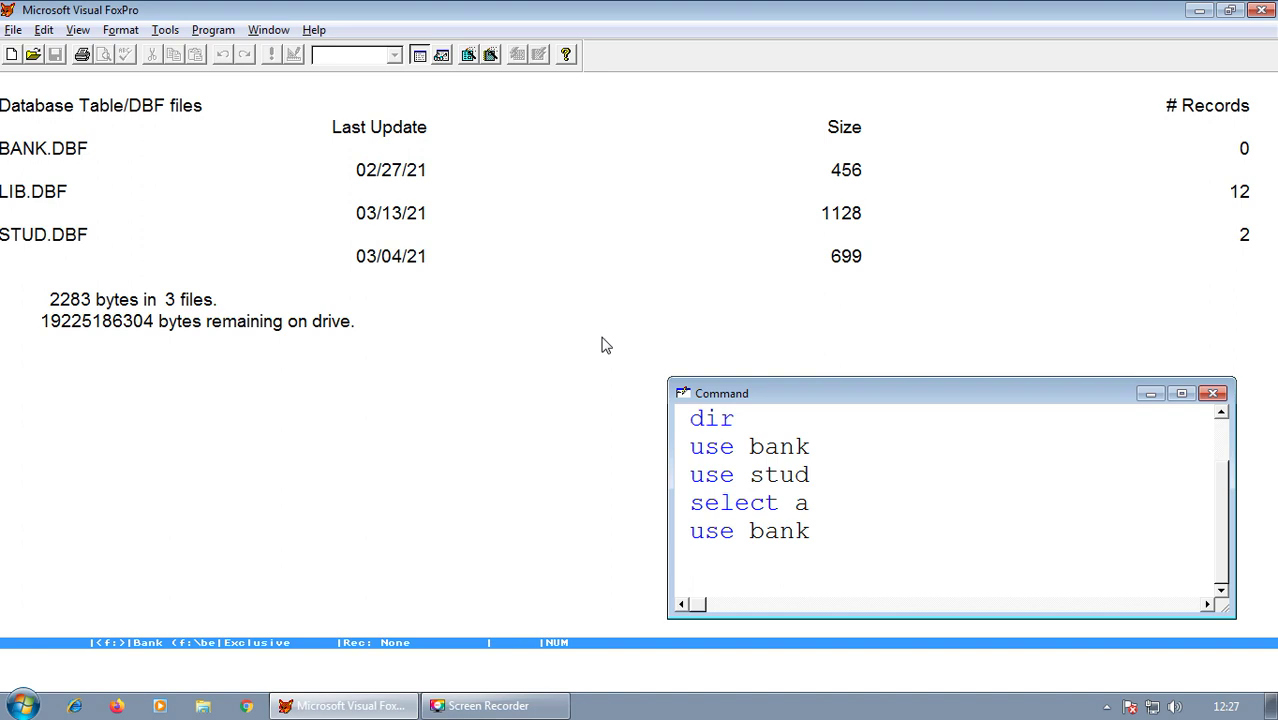
# Step: Open the stud table in work area B with SELECT b and USE stud
pyautogui.write('selec')
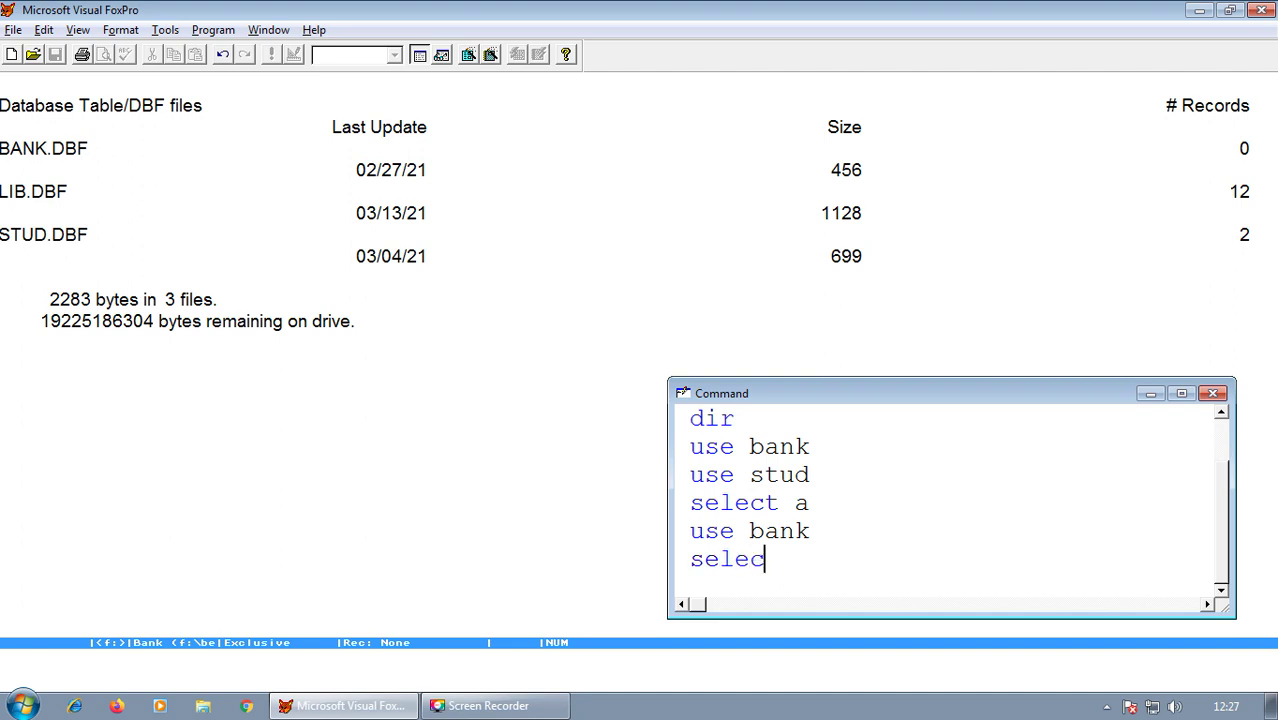
pyautogui.write('t b')
pyautogui.press('Return')
pyautogui.write('u')
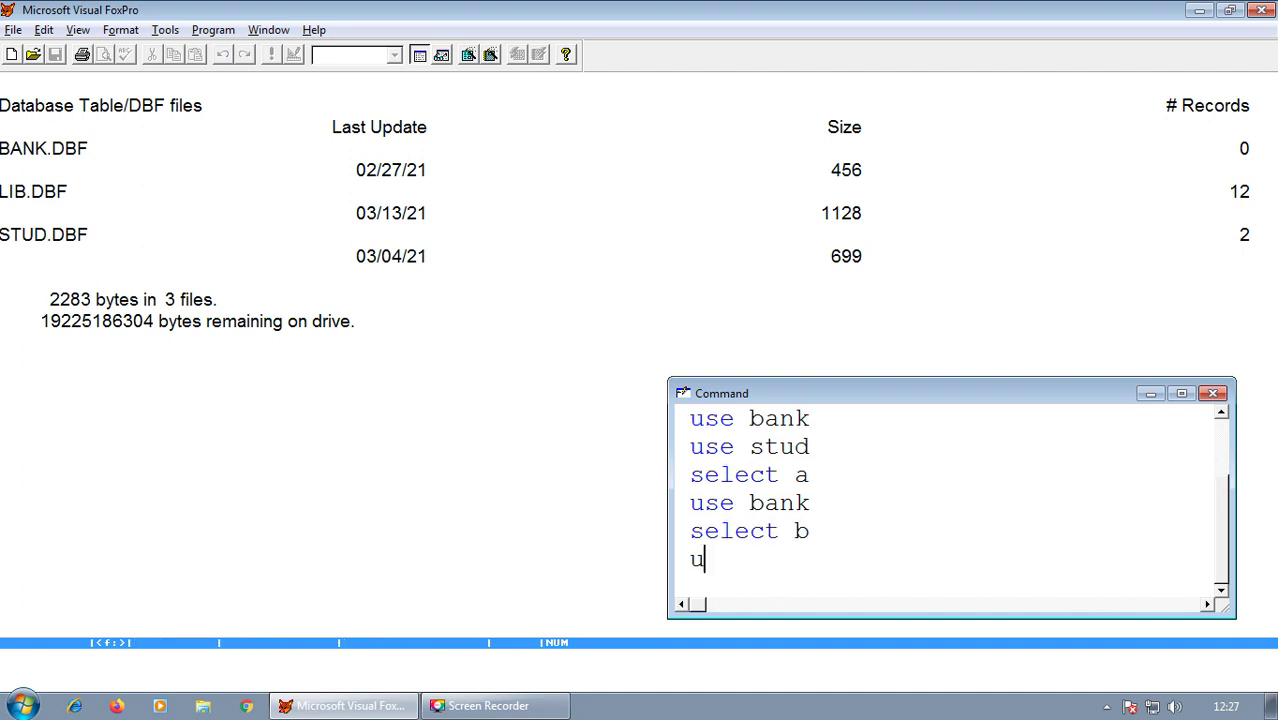
pyautogui.write('se stud')
pyautogui.press('Return')
# Step: Open the lib table in work area C, correcting the mistyped bank name to lib
pyautogui.write('sele c')
pyautogui.press('Return')
pyautogui.write('use bank')
pyautogui.press('BackSpace')
pyautogui.press('BackSpace')
pyautogui.press('BackSpace')
pyautogui.press('BackSpace')
pyautogui.write('lib')
pyautogui.press('Return')
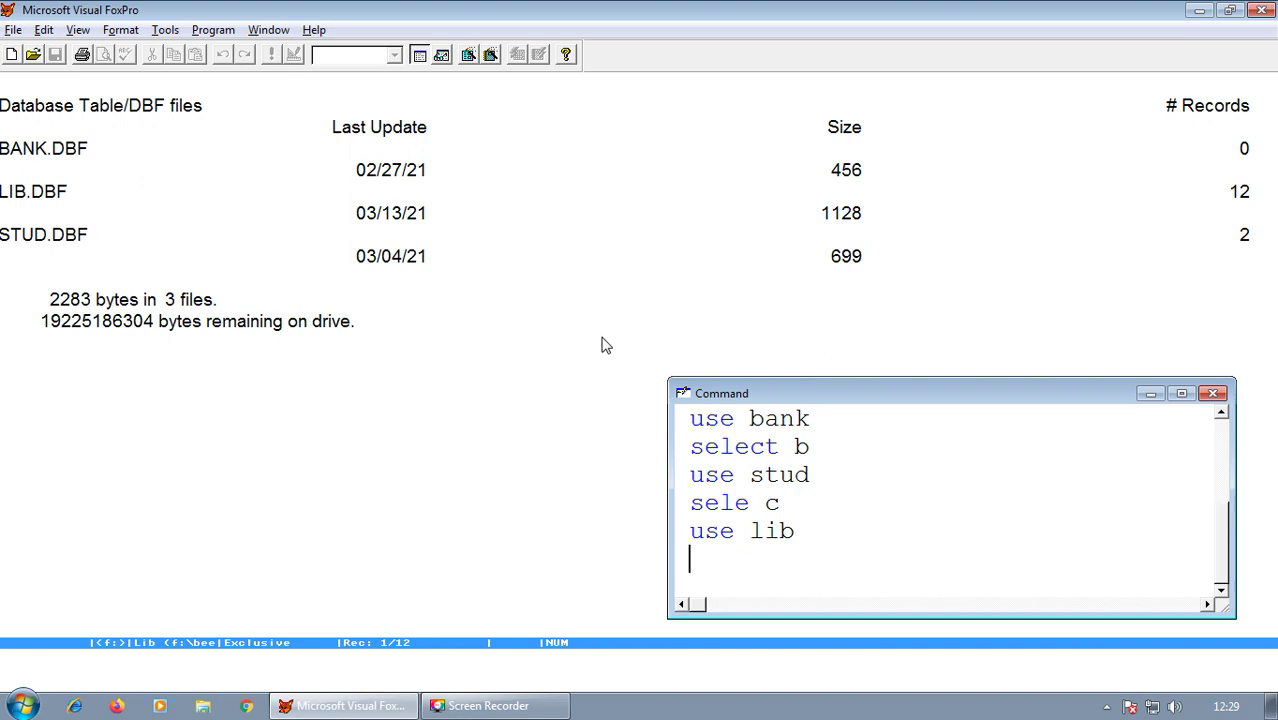
# Step: Browse the lib table's records down to record 108, then close the browse
pyautogui.write('brow')
pyautogui.press('Return')
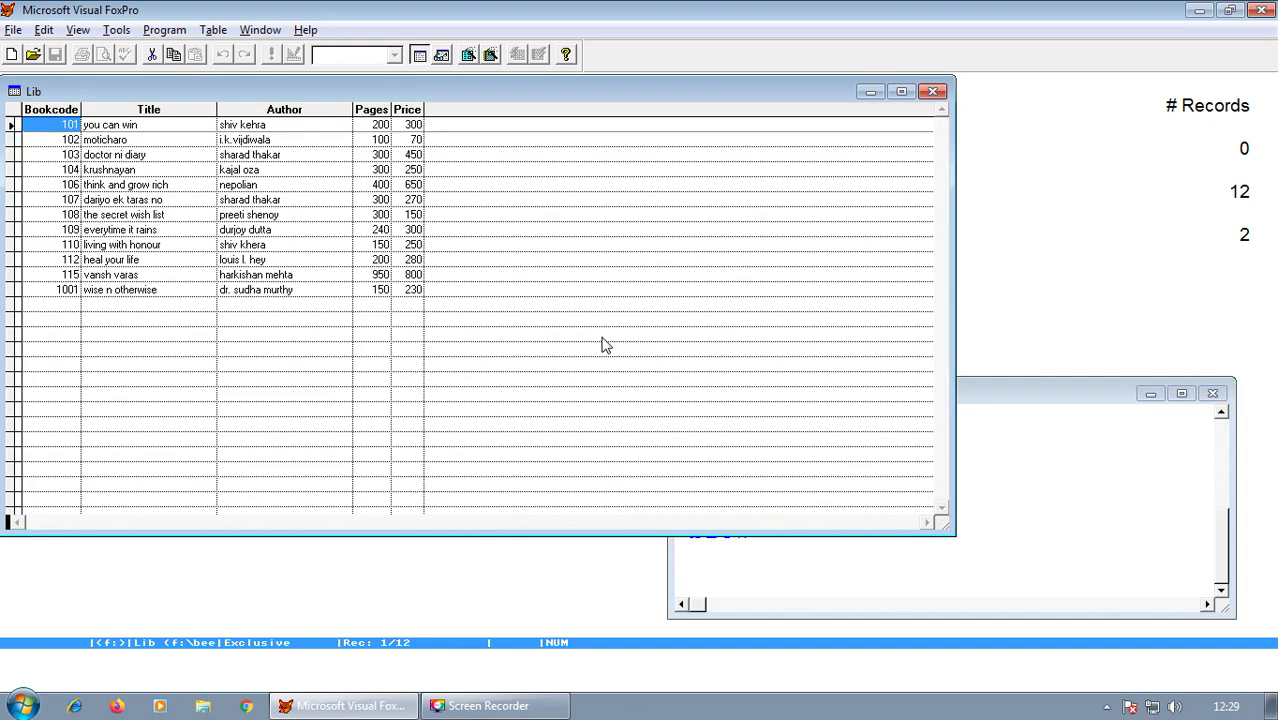
pyautogui.press('Down')
pyautogui.press('Down')
pyautogui.press('Down')
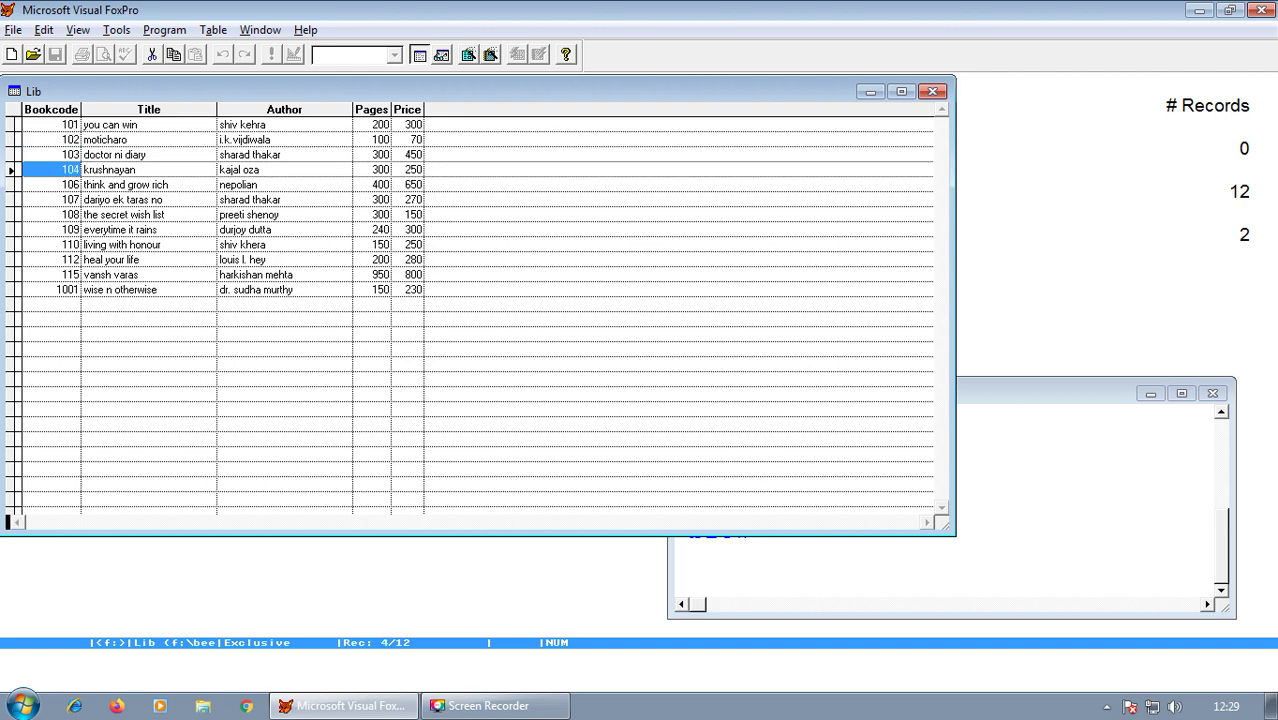
pyautogui.press('Down')
pyautogui.press('Down')
pyautogui.press('Down')
pyautogui.press('Escape')
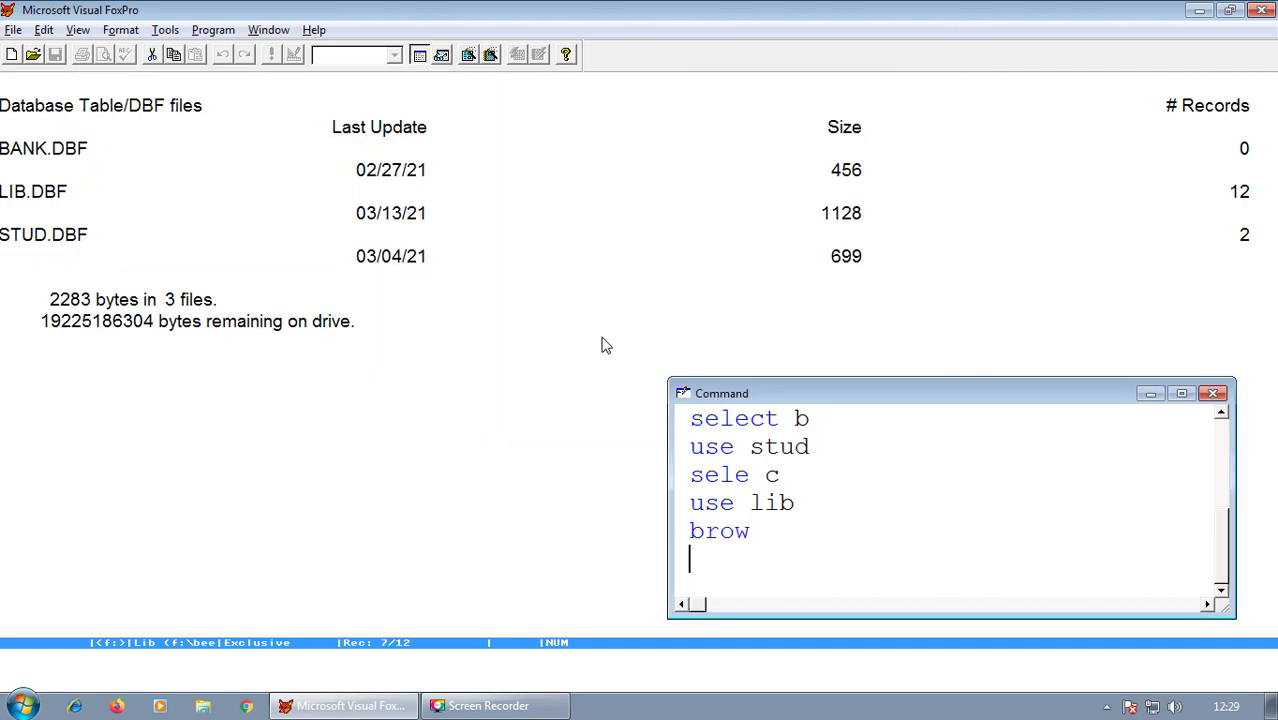
# Step: Select work area A and browse the bank table's records, then close it
pyautogui.write('sele a')
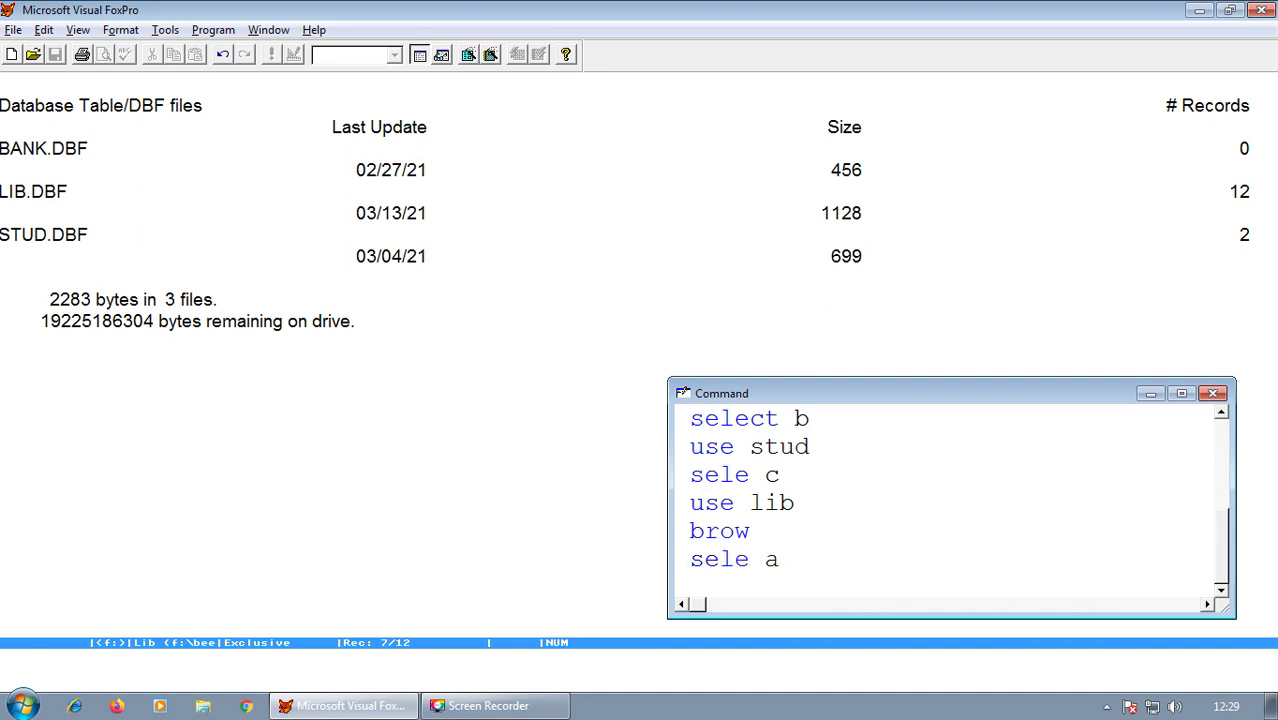
pyautogui.press('Return')
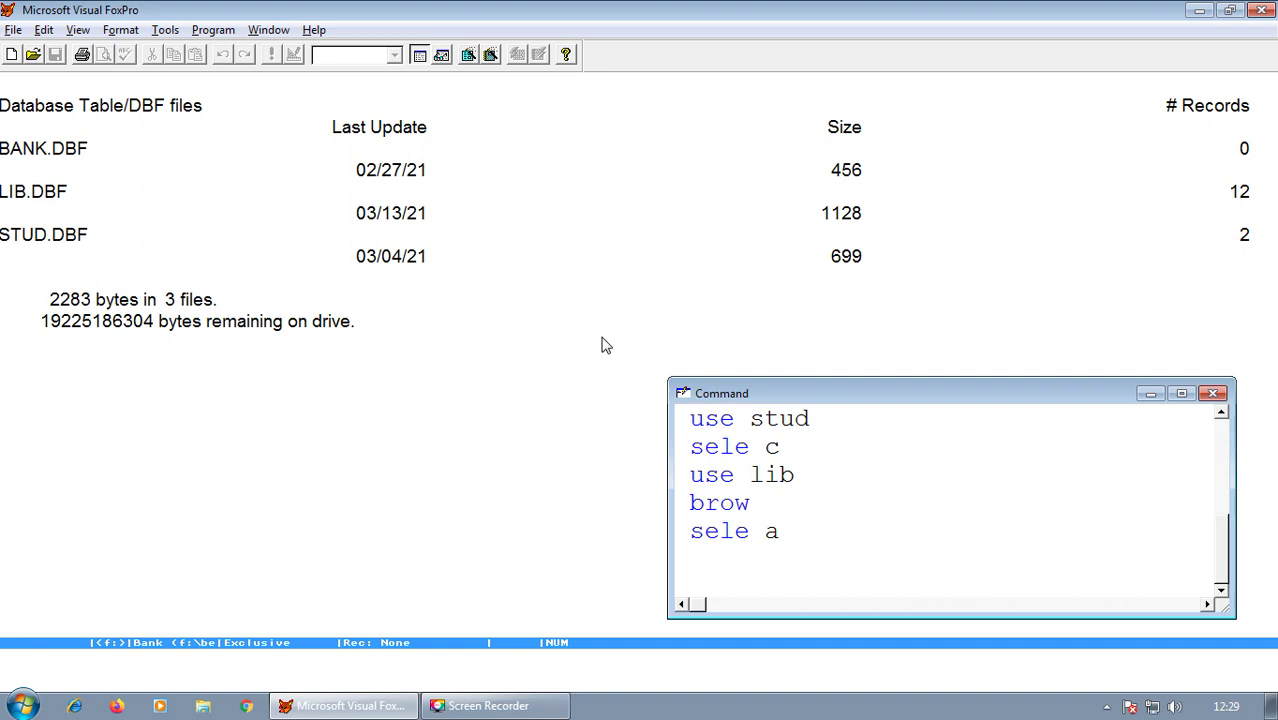
pyautogui.press('Up')
pyautogui.press('Up')
pyautogui.press('Return')
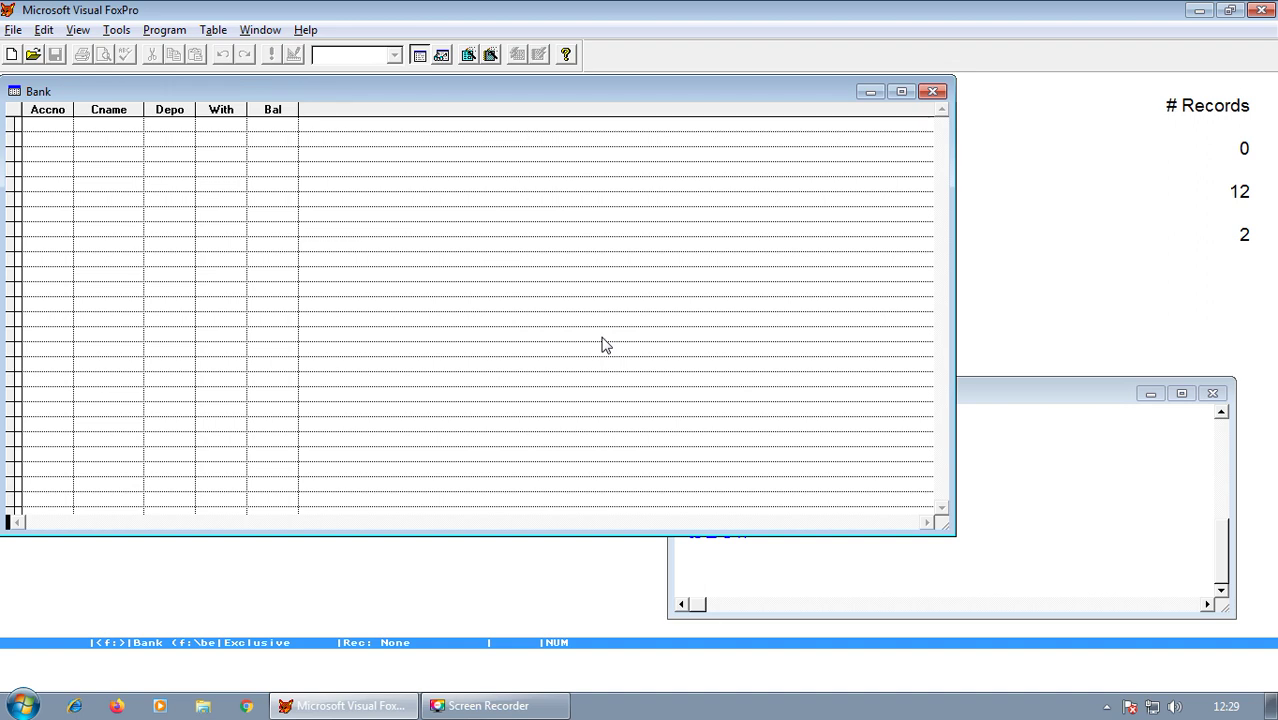
pyautogui.press('Escape')
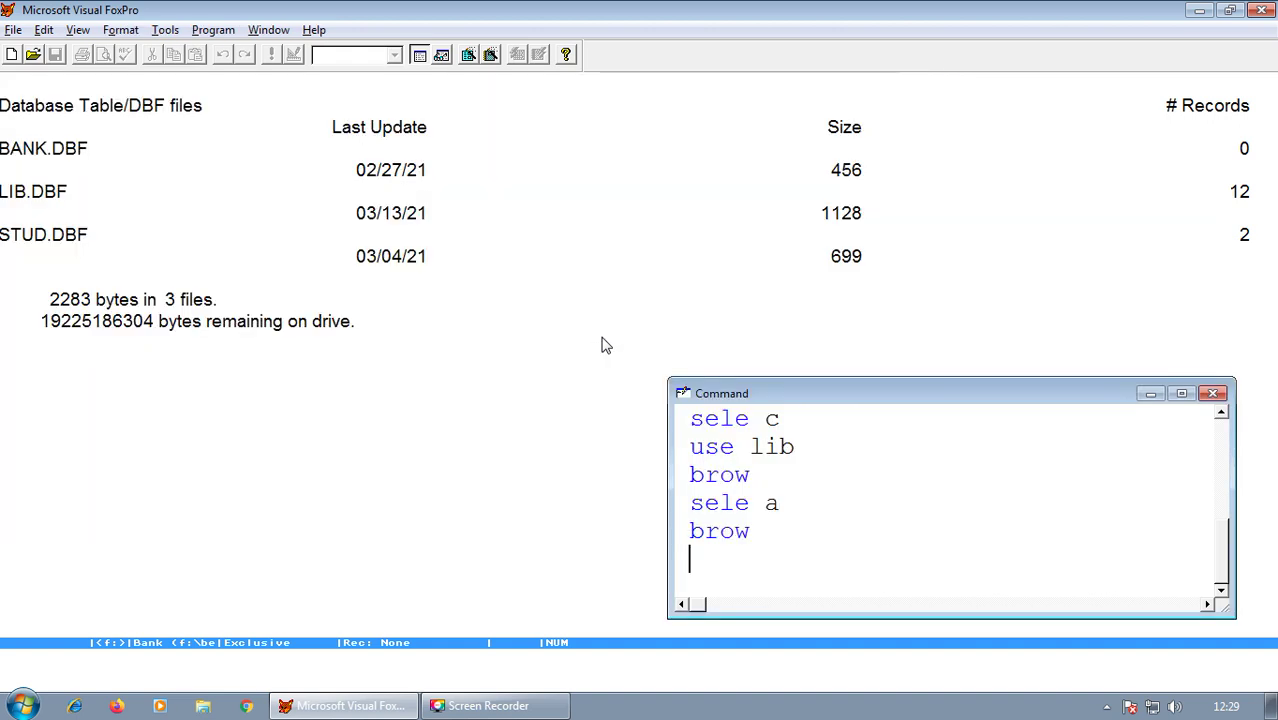
# Step: Select work area B and browse the stud table's records, then close it
pyautogui.write('se')
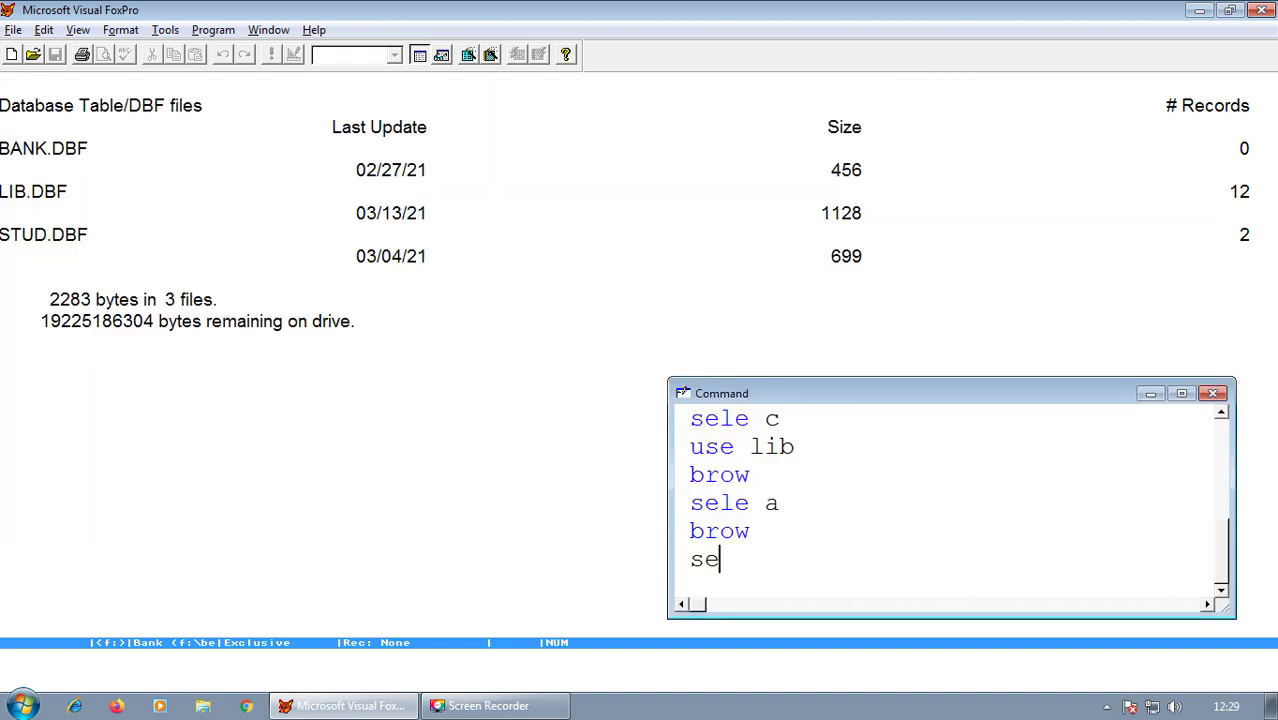
pyautogui.write('le b')
pyautogui.press('Return')
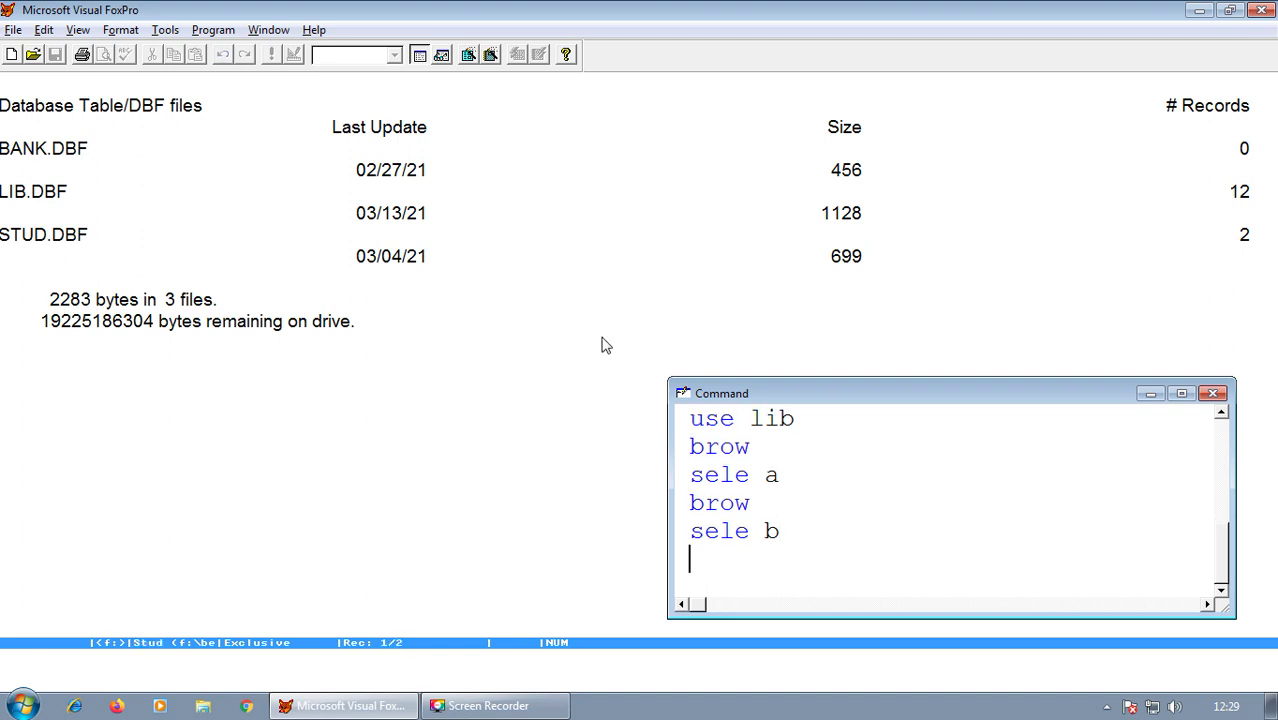
pyautogui.press('Up')
pyautogui.press('Up')
pyautogui.press('Return')
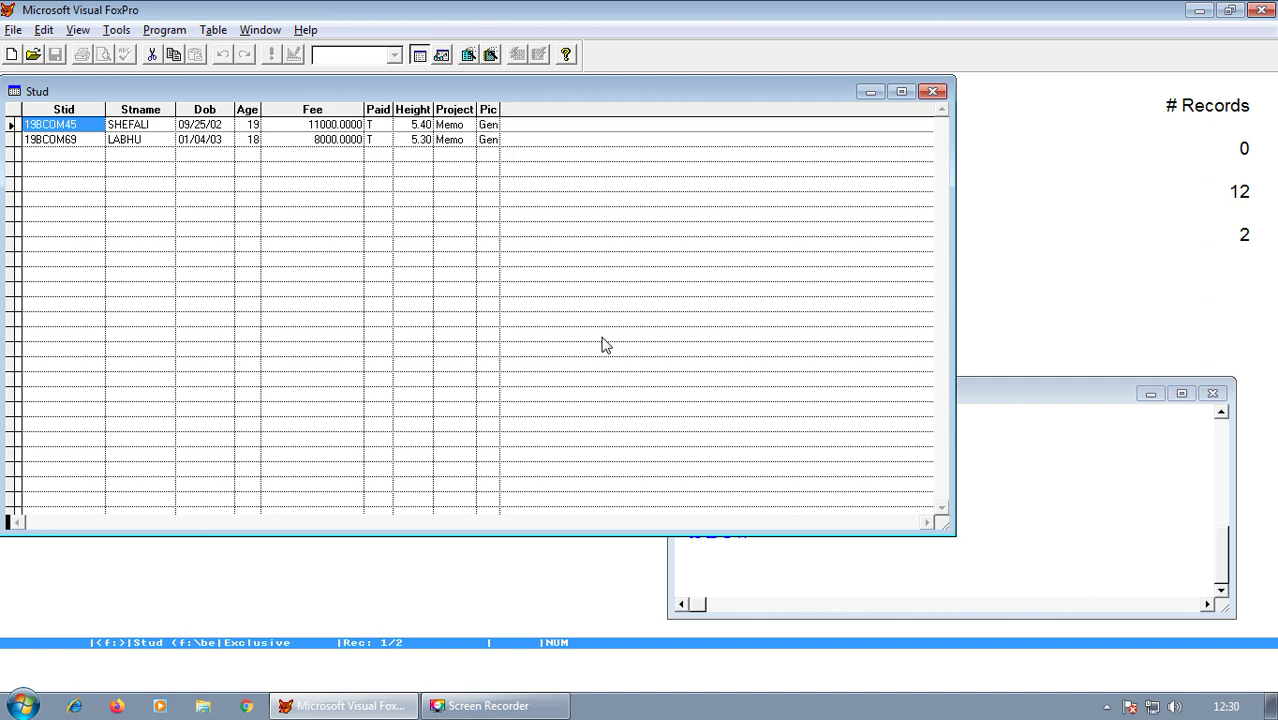
pyautogui.press('Escape')
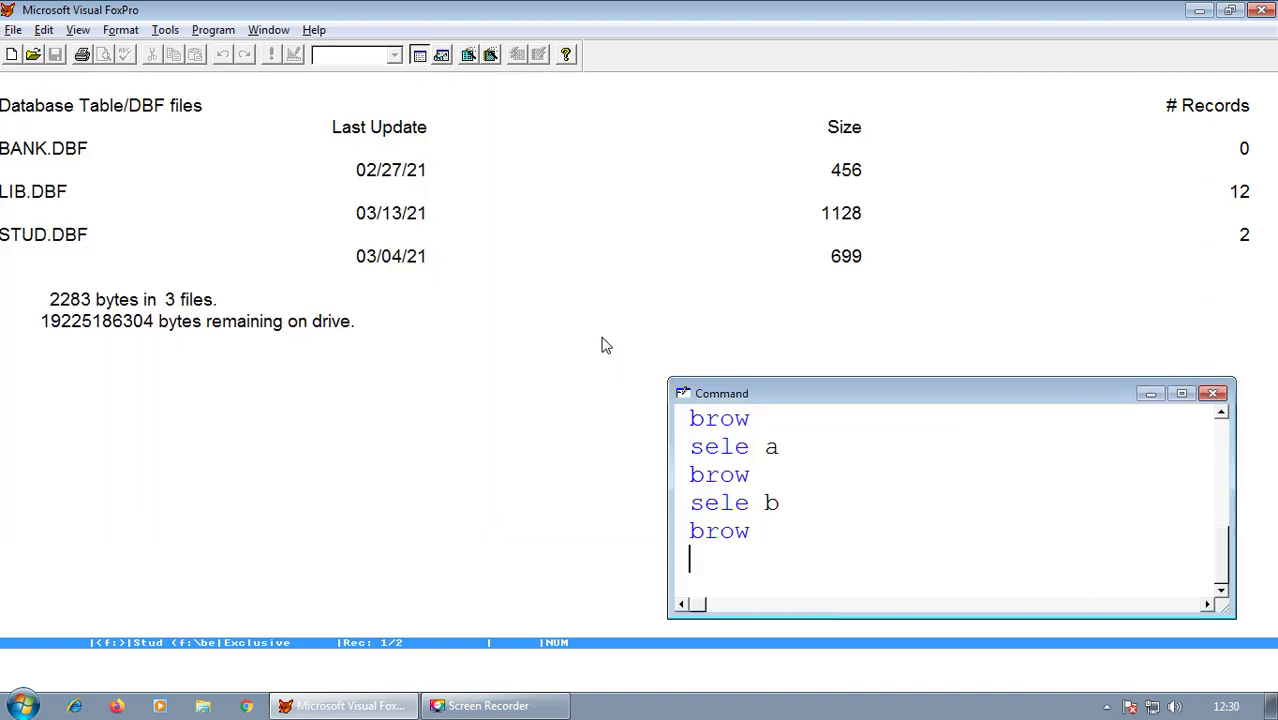
# Step: Select work area a and browse the empty Bank table, then close it
pyautogui.press('Up')
pyautogui.press('Up')
pyautogui.press('Up')
pyautogui.press('Up')
pyautogui.press('Up')
pyautogui.press('Up')
pyautogui.press('Up')
pyautogui.press('Up')
pyautogui.press('Up')
pyautogui.press('Up')
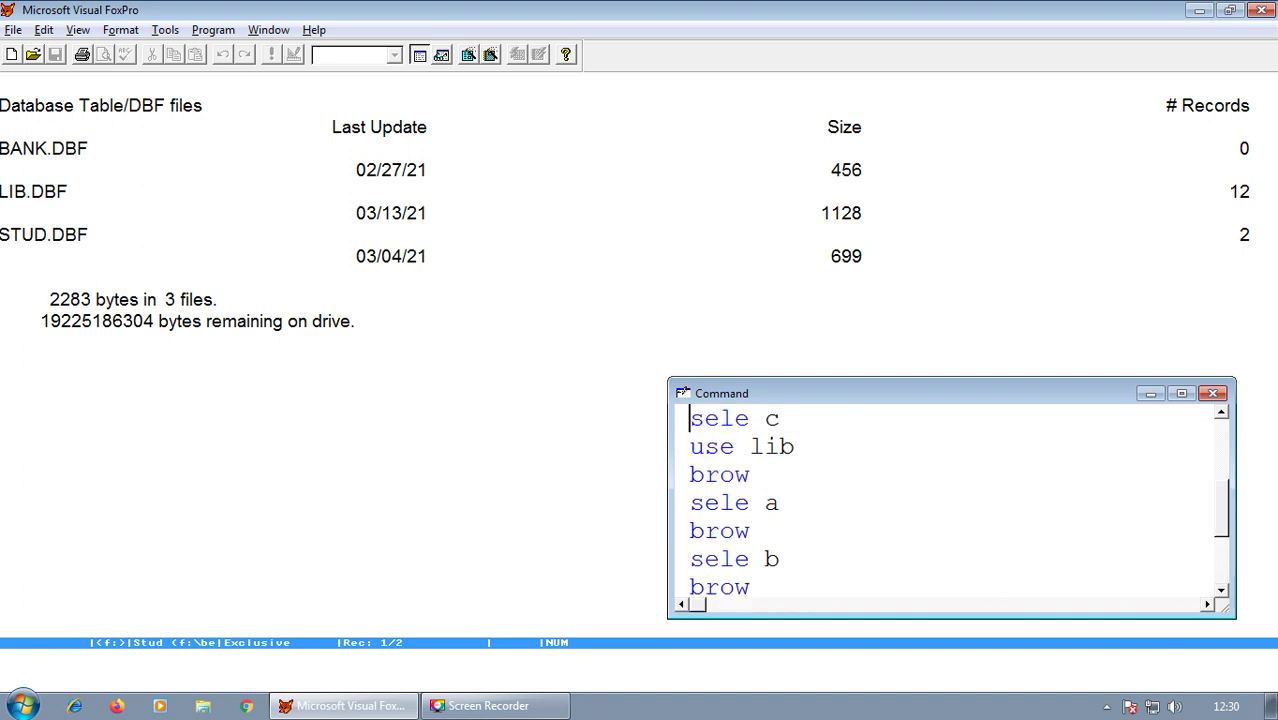
pyautogui.press('Up')
pyautogui.press('Up')
pyautogui.press('Up')
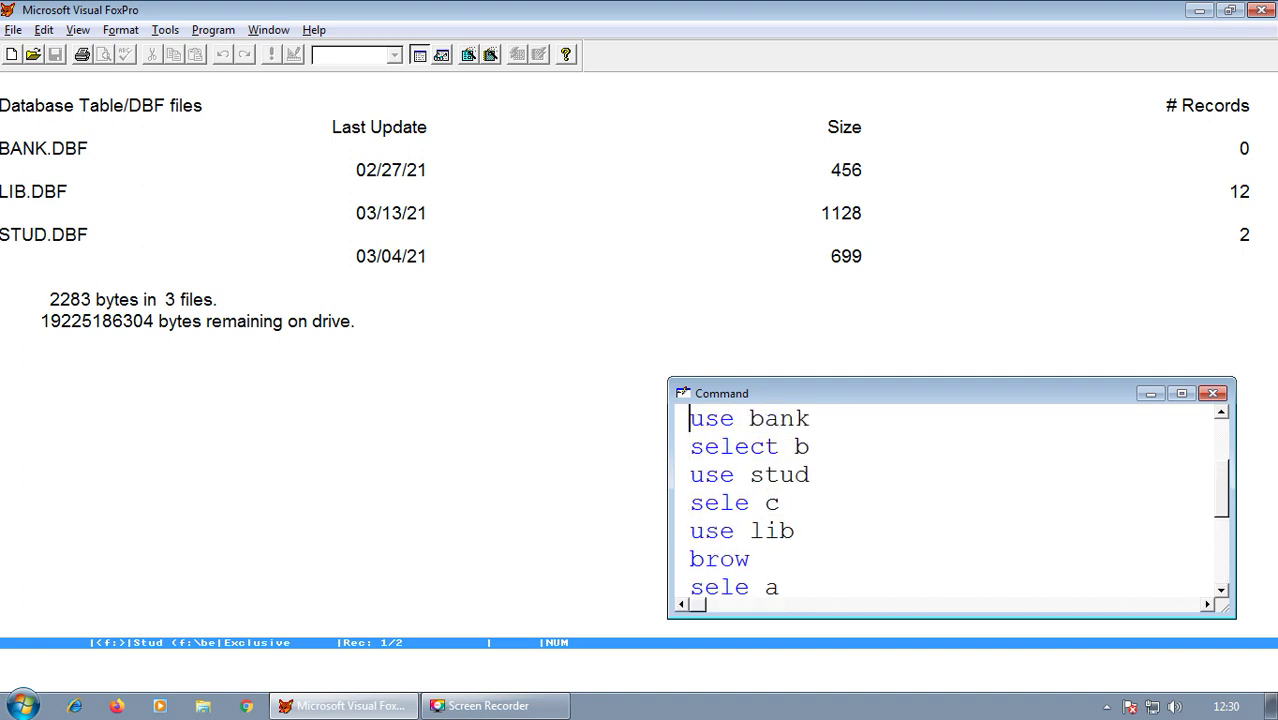
pyautogui.press('Down')
pyautogui.press('Down')
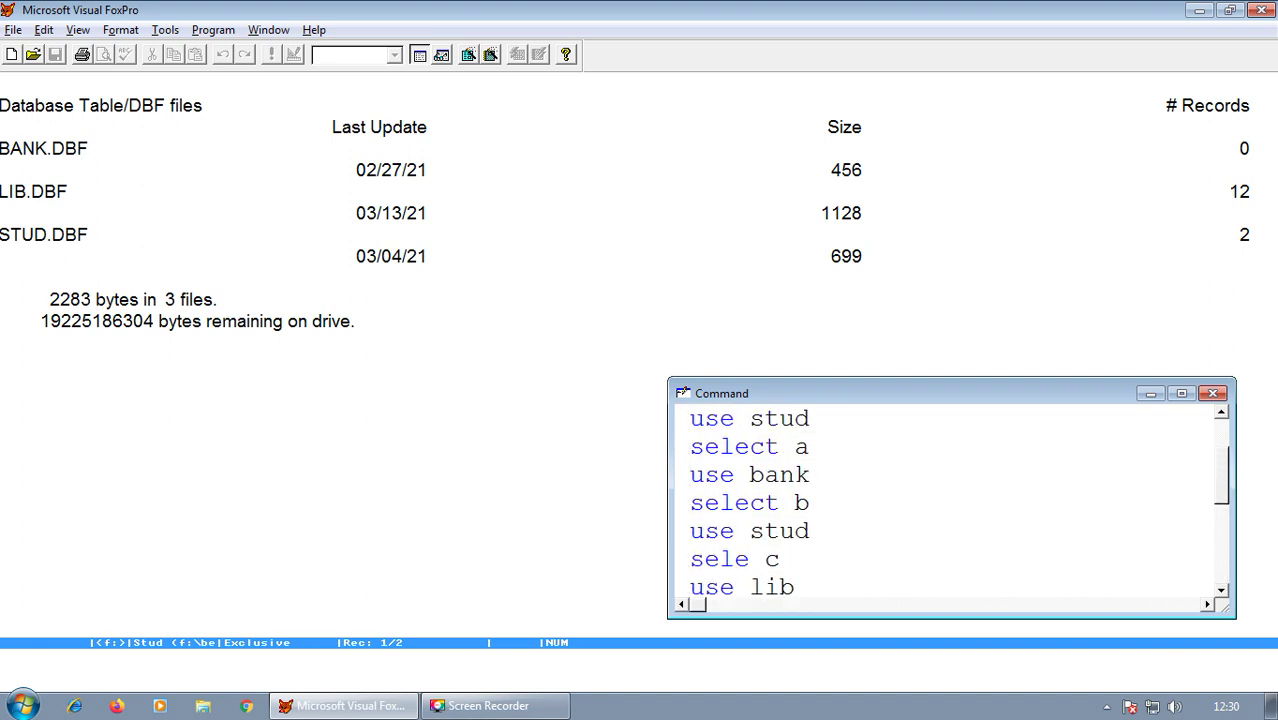
pyautogui.press('Down')
pyautogui.press('Down')
pyautogui.press('Down')
pyautogui.press('Down')
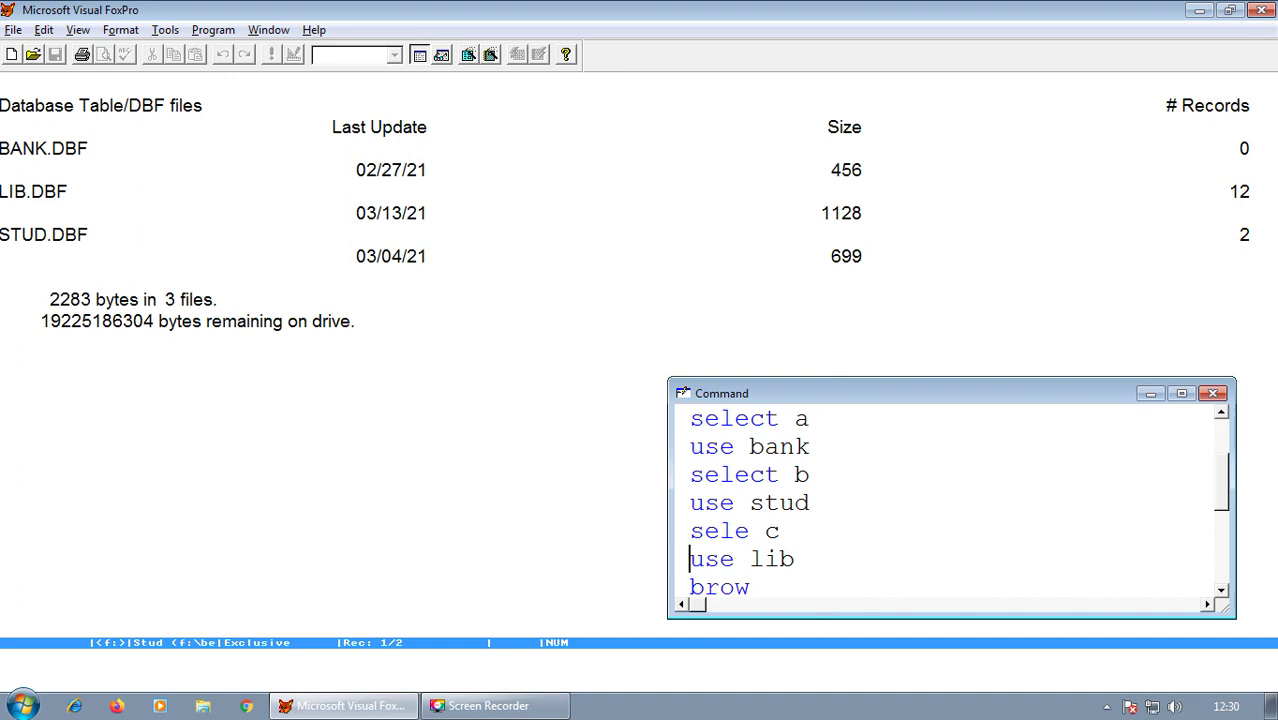
pyautogui.press('Down')
pyautogui.press('Down')
pyautogui.press('Down')
pyautogui.press('Down')
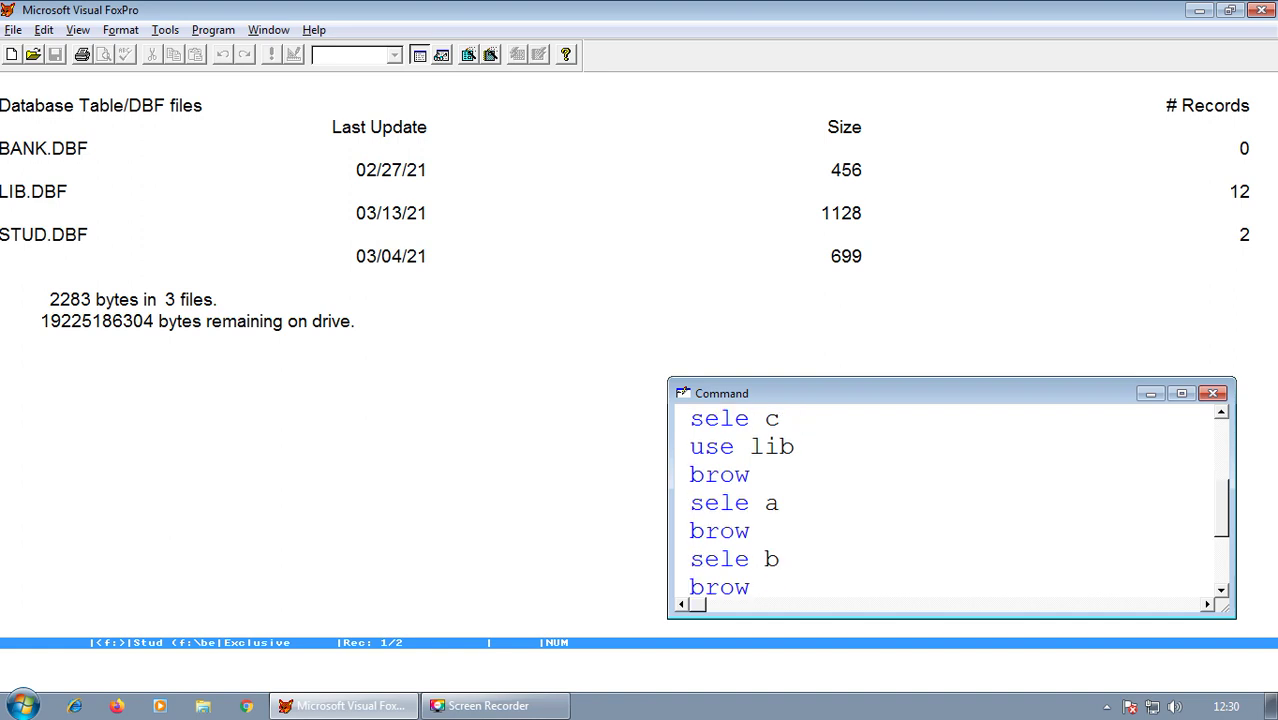
pyautogui.press('Down')
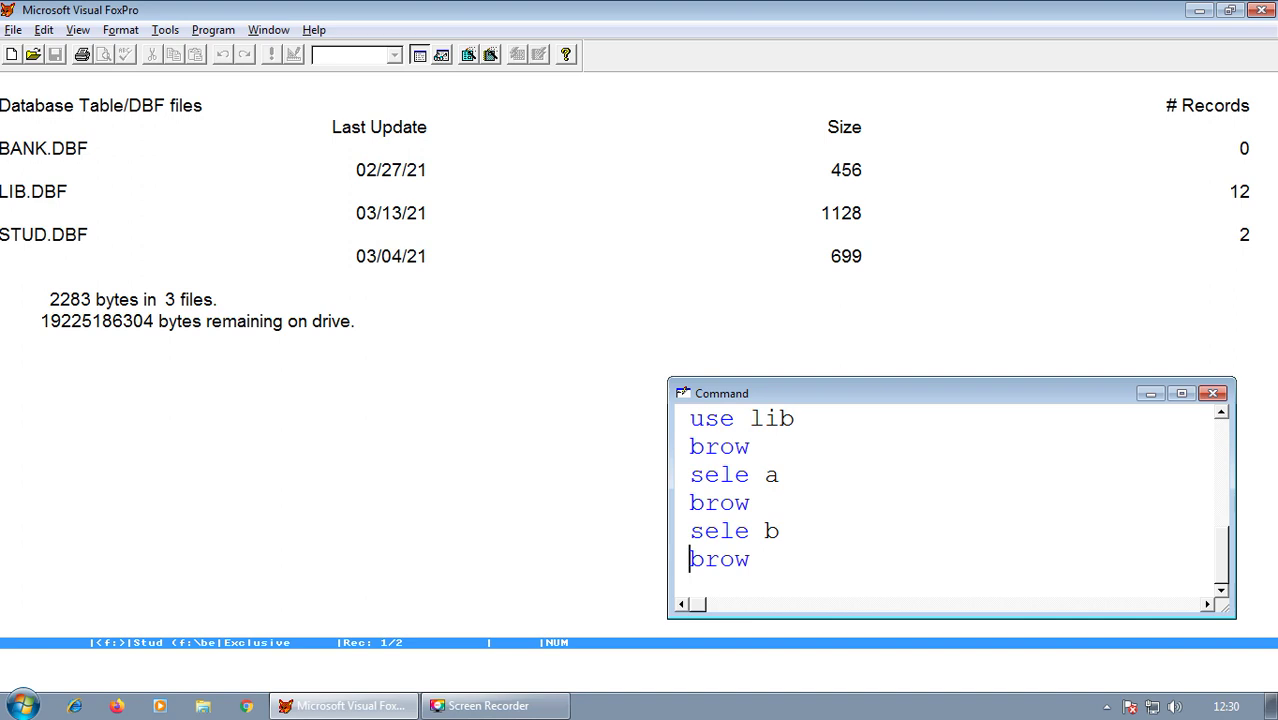
pyautogui.press('Down')
pyautogui.write('sele a')
pyautogui.press('Return')
pyautogui.press('Up')
pyautogui.press('Up')
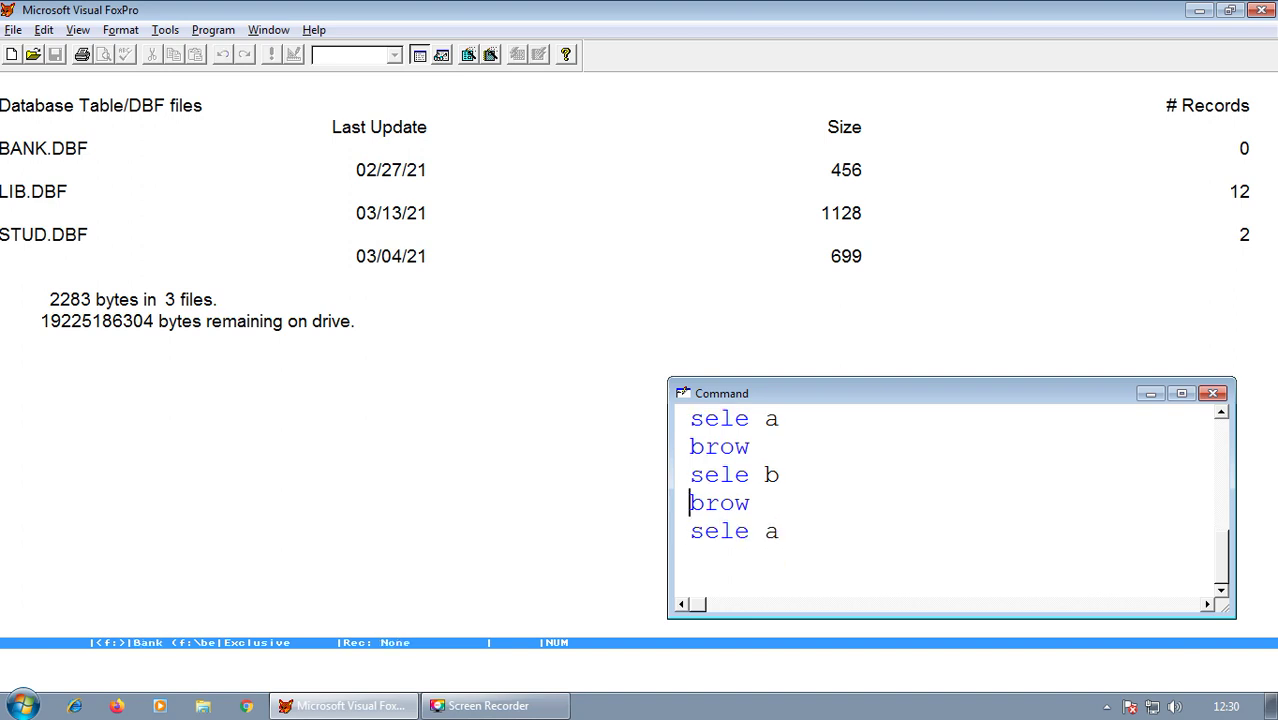
pyautogui.press('Return')
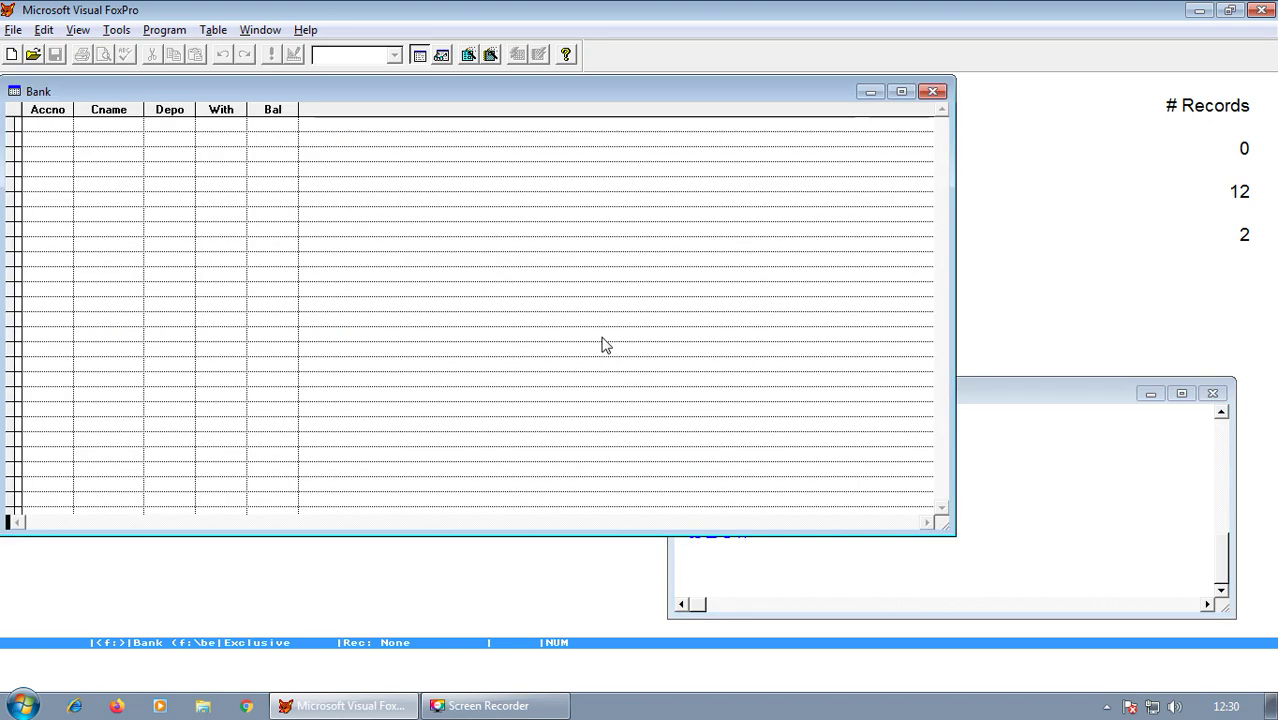
pyautogui.press('Escape')
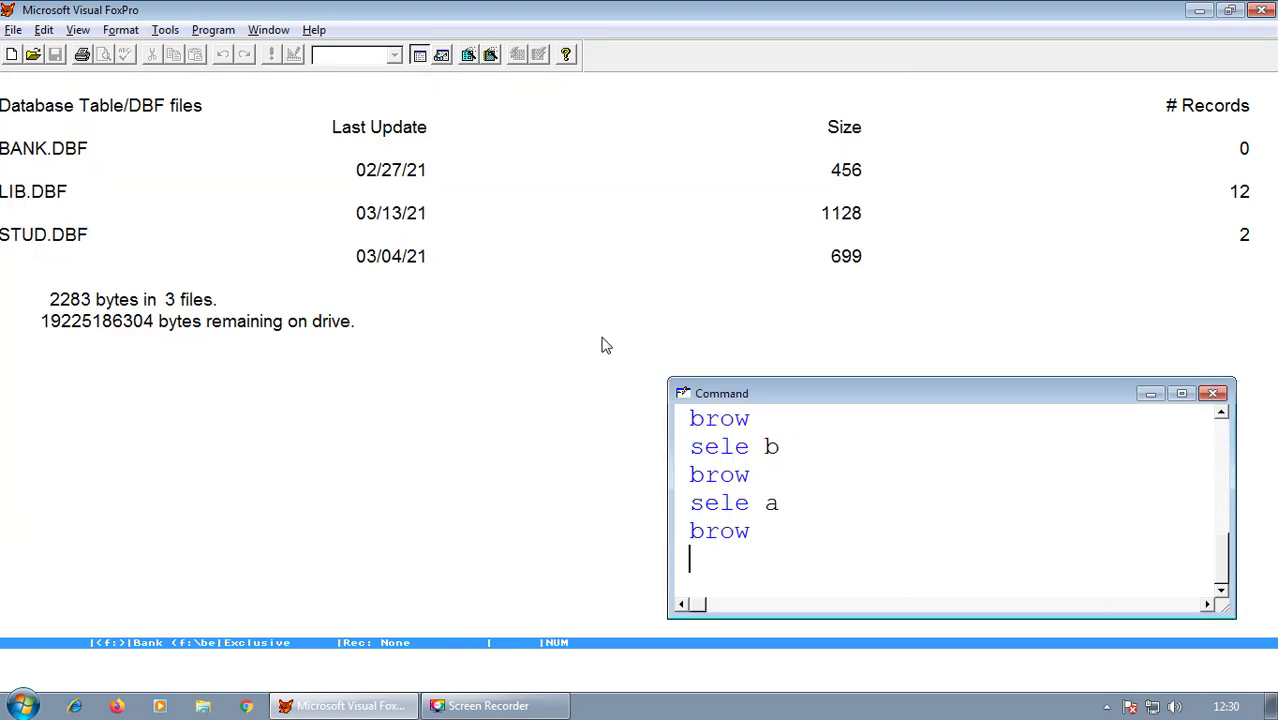
# Step: Select work area c and browse the Lib table's 12 book records
pyautogui.write('sele c')
pyautogui.press('Return')
pyautogui.press('Up')
pyautogui.press('Return')
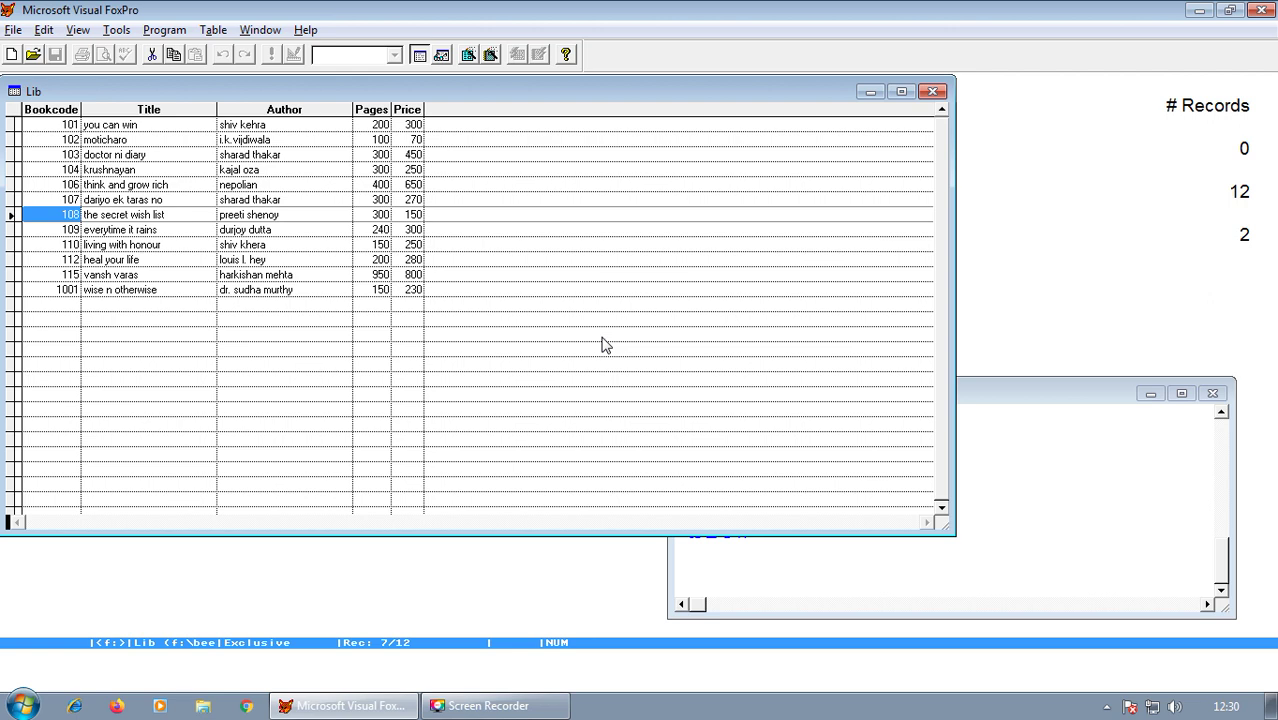
# Step: Close the Lib browse to return to the file listing of BANK, LIB and STUD
pyautogui.press('Escape')
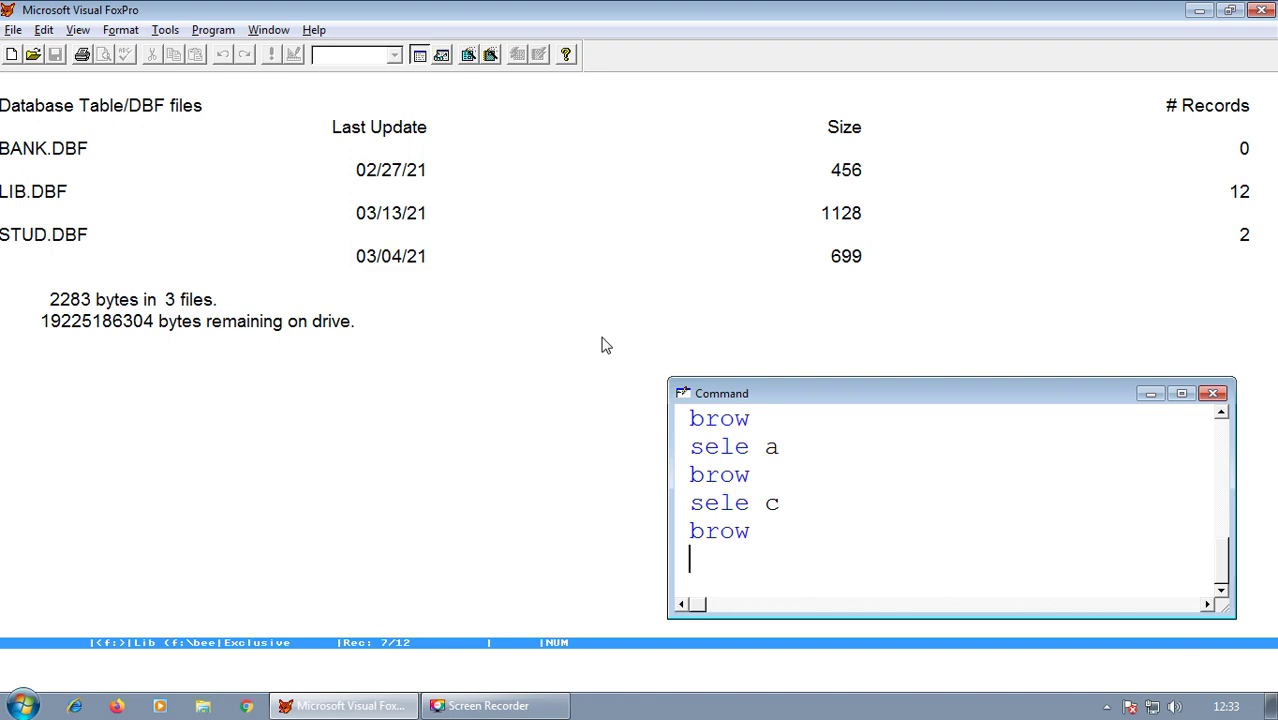
# Step: Re-run BROW to view the Lib book records again, then close them
pyautogui.press('Up')
pyautogui.press('Return')
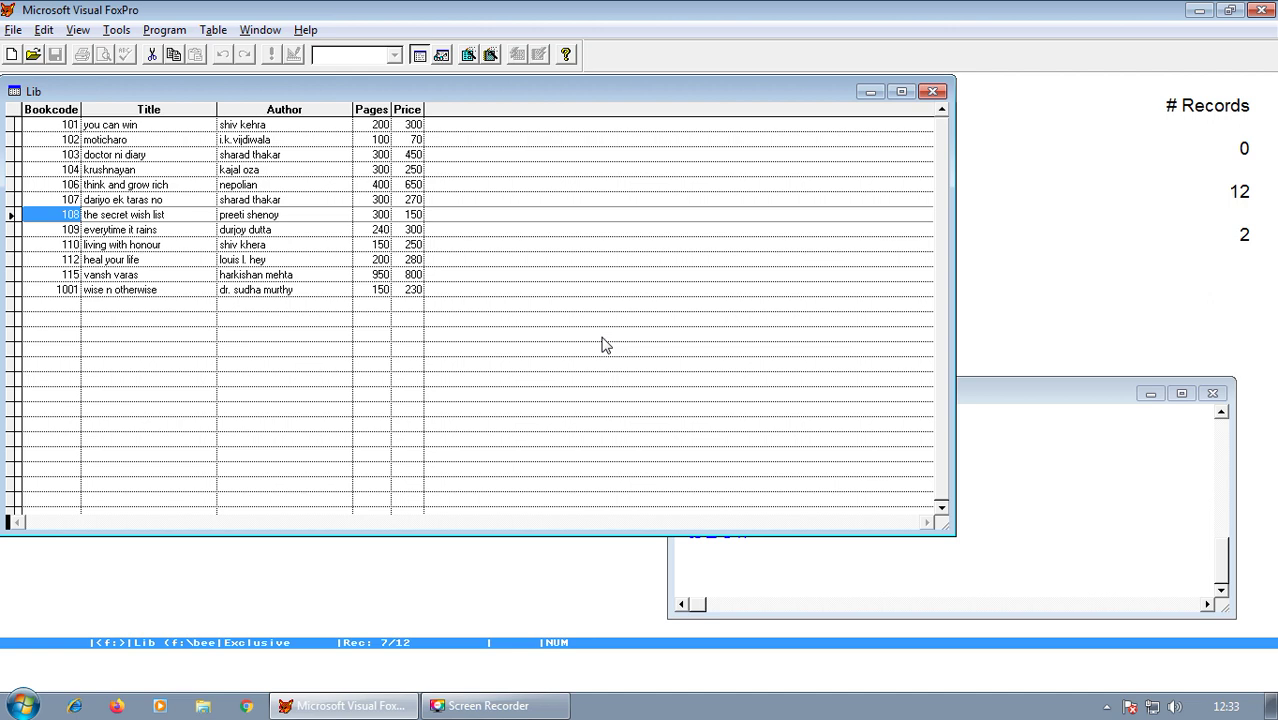
pyautogui.press('Escape')
# Step: Re-select work area a and browse the Bank table again, then close it
pyautogui.press('Up')
pyautogui.press('Up')
pyautogui.press('Up')
pyautogui.press('Up')
pyautogui.press('Return')
pyautogui.press('Up')
pyautogui.press('Up')
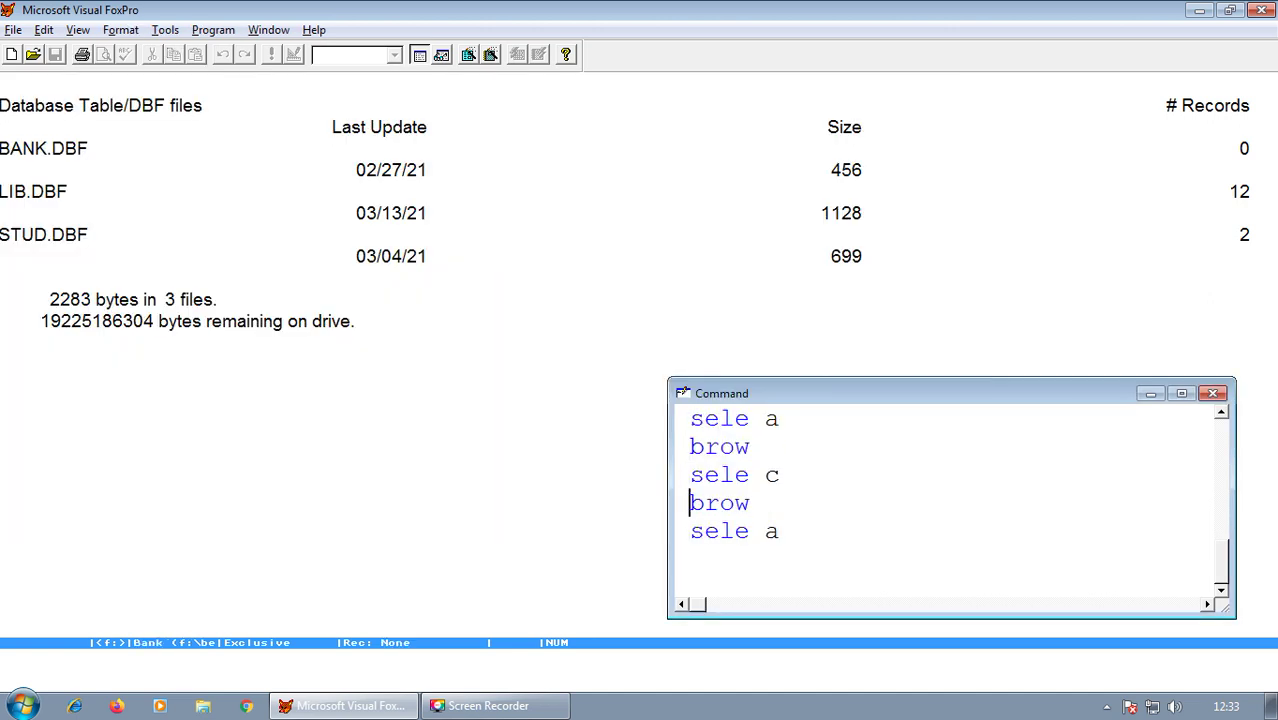
pyautogui.press('Return')
pyautogui.press('Escape')
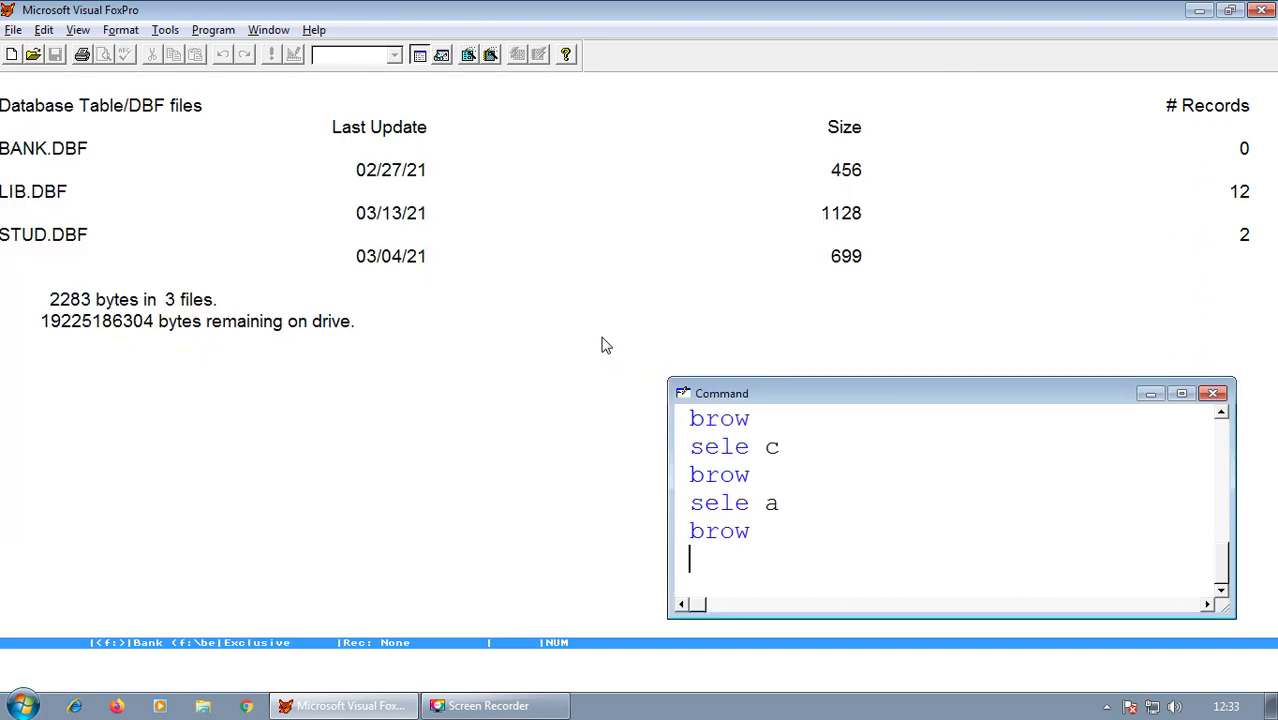
# Step: Edit the earlier command to SELE B, run it, and browse the Stud table's two records
pyautogui.press('Up')
pyautogui.press('Up')
pyautogui.press('End')
pyautogui.press('BackSpace')
pyautogui.write('b')
pyautogui.press('Return')
pyautogui.press('Up')
pyautogui.press('Up')
pyautogui.press('Return')
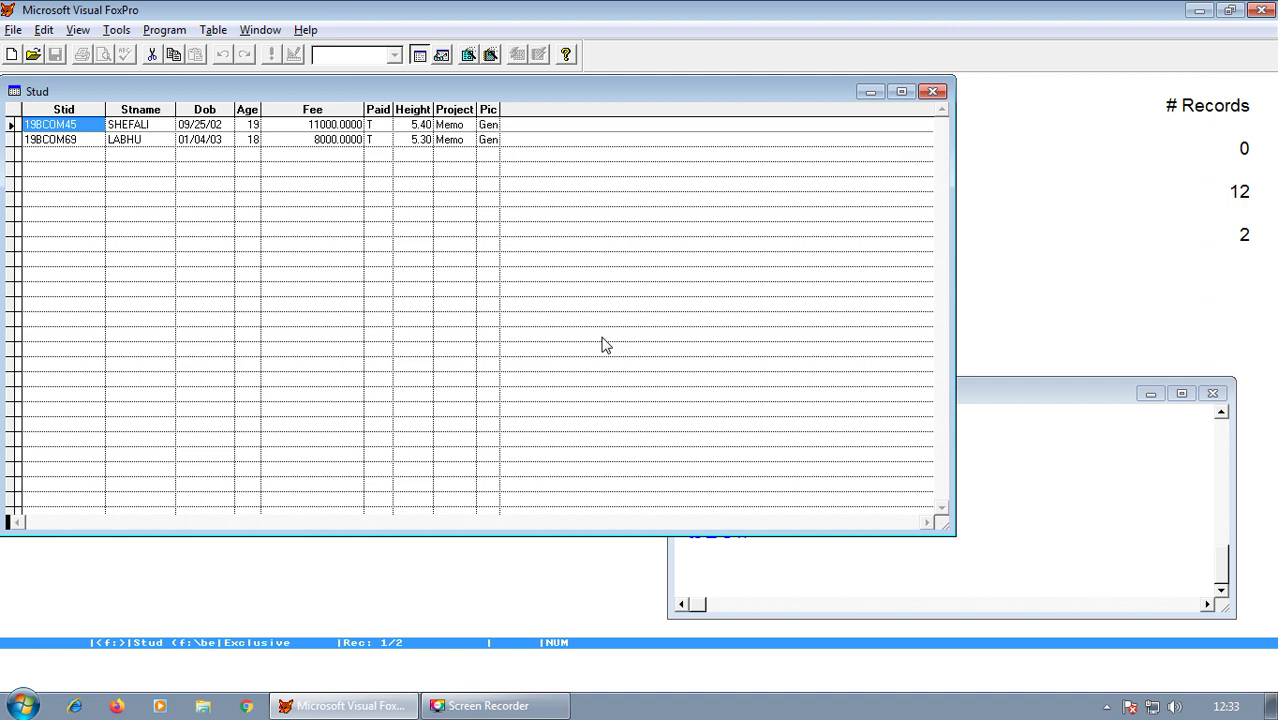
# Step: Close the Stud browse, leaving Stud current at record 1/2
pyautogui.press('Escape')
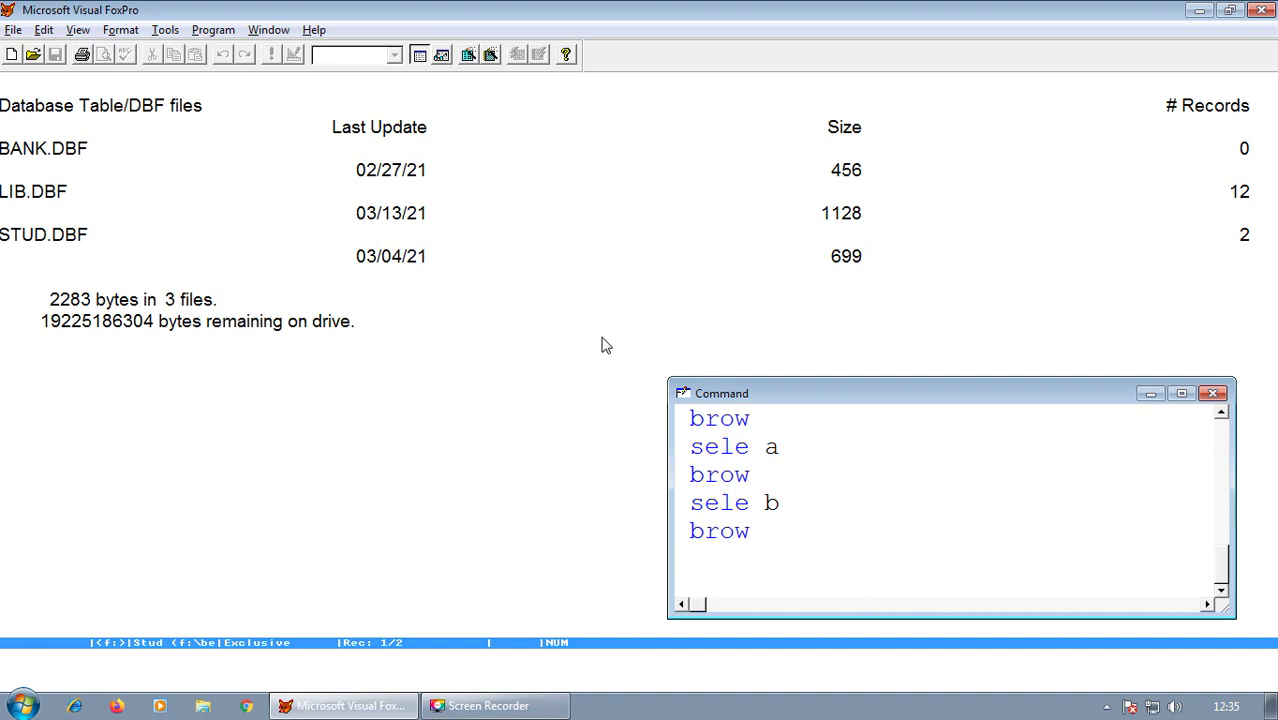
# Step: Run CREATE course to open the Table Designer for a new course.dbf
pyautogui.write('create')
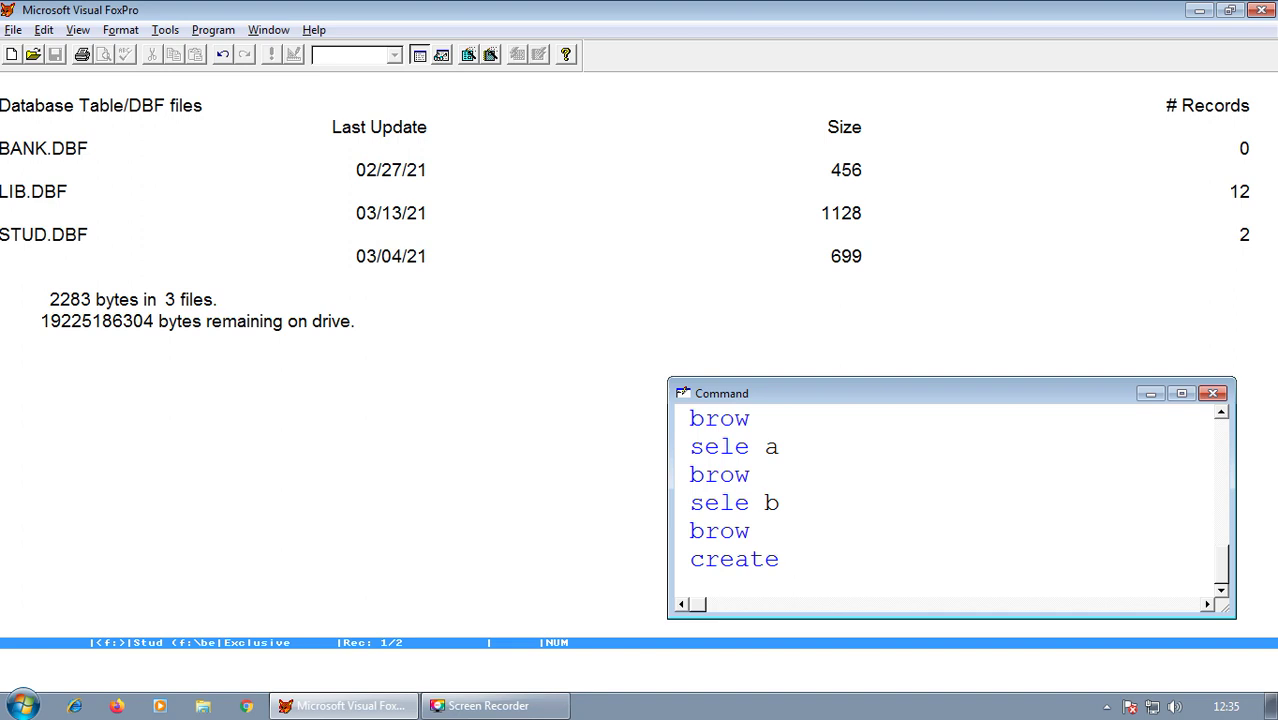
pyautogui.write('course')
pyautogui.press('Return')
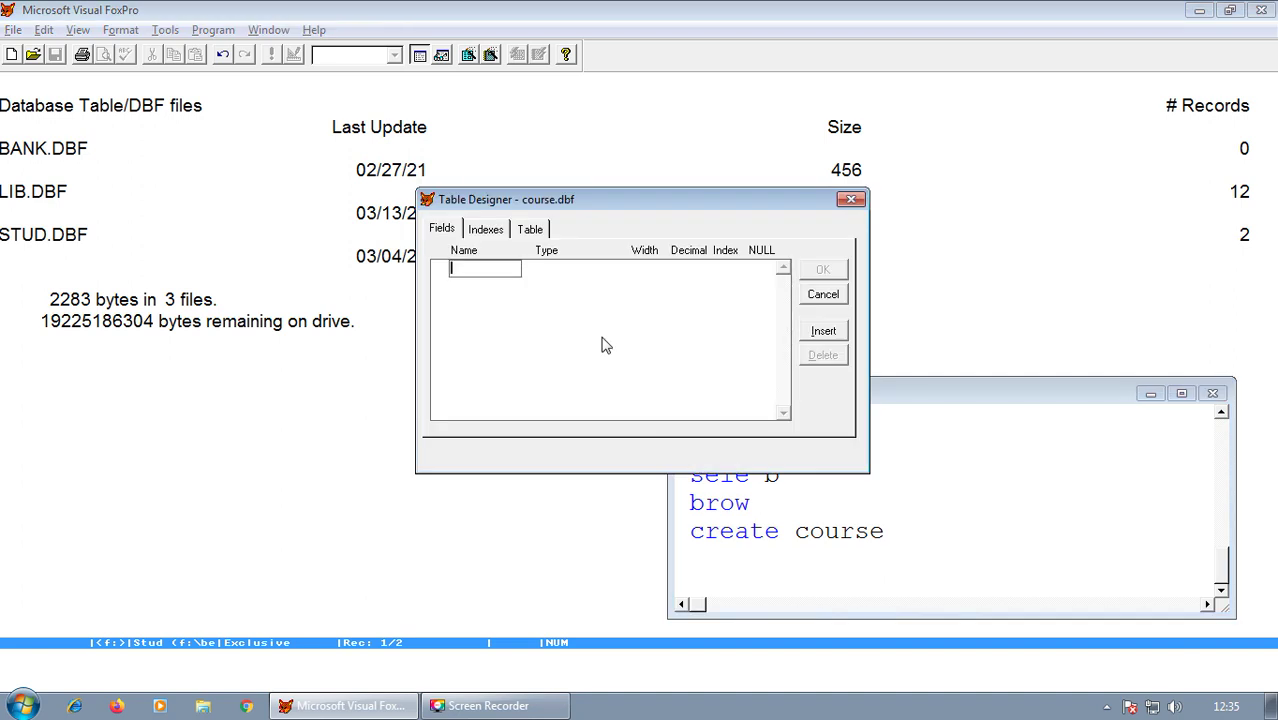
# Step: Define the first field, coursecode, as Numeric with width 3
pyautogui.write('coursecode')
pyautogui.press('Tab')
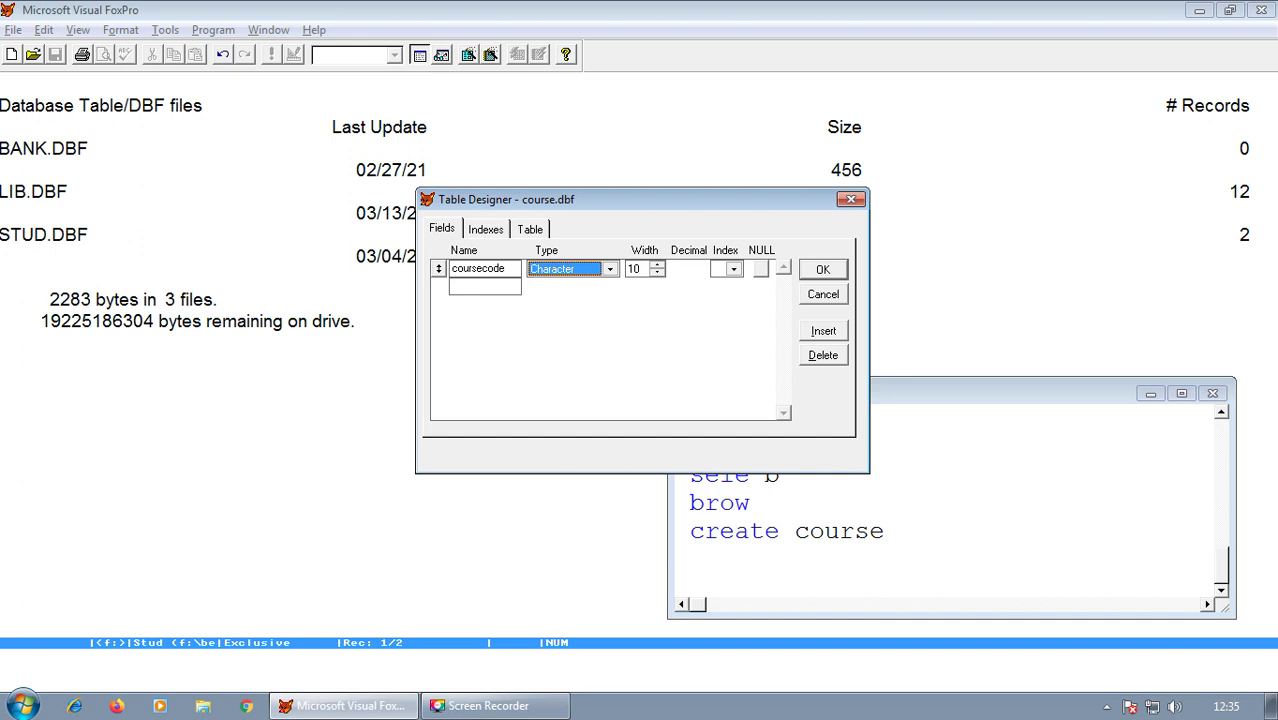
pyautogui.press('n')
pyautogui.press('Tab')
pyautogui.press('Tab')
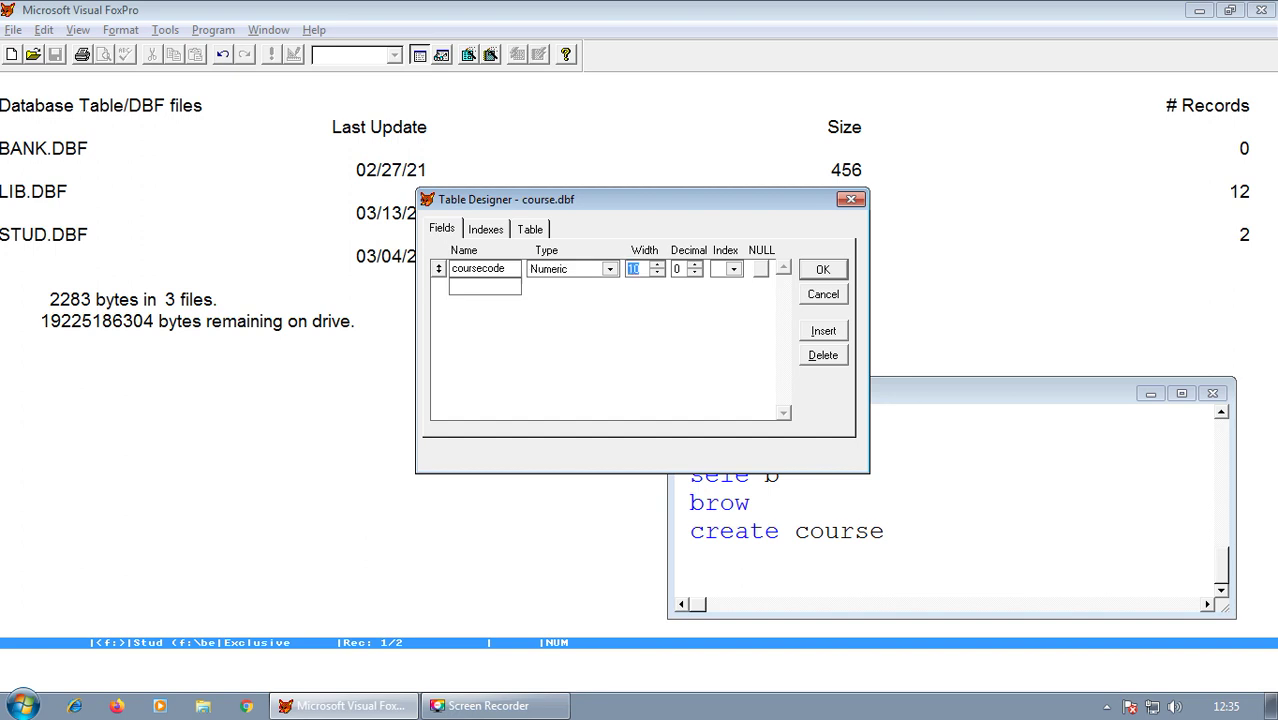
pyautogui.hotkey('shift', 'Tab')
pyautogui.write('3')
pyautogui.press('Tab')
pyautogui.press('Tab')
pyautogui.press('Tab')
# Step: Add a coursename field and a Numeric startyear field of width 6, then save the structure
pyautogui.press('Tab')
pyautogui.write('cou')
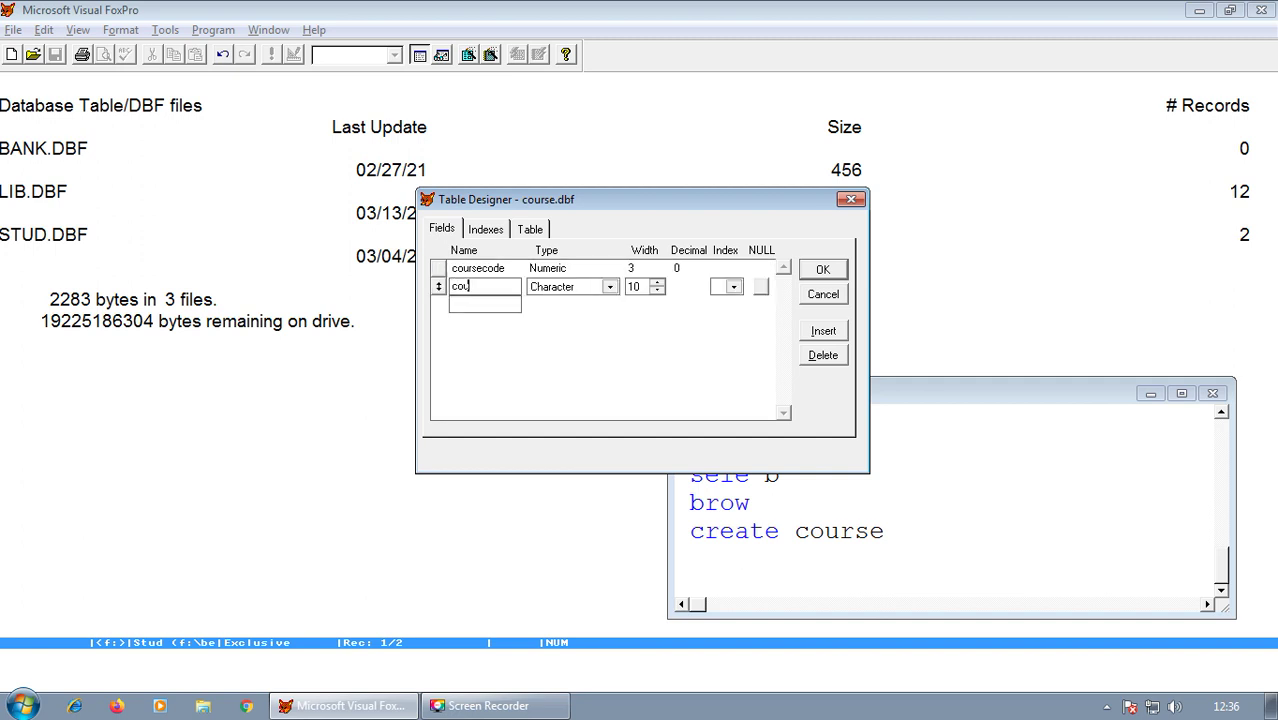
pyautogui.write('rsename')
pyautogui.press('Tab')
pyautogui.press('Tab')
pyautogui.press('Tab')
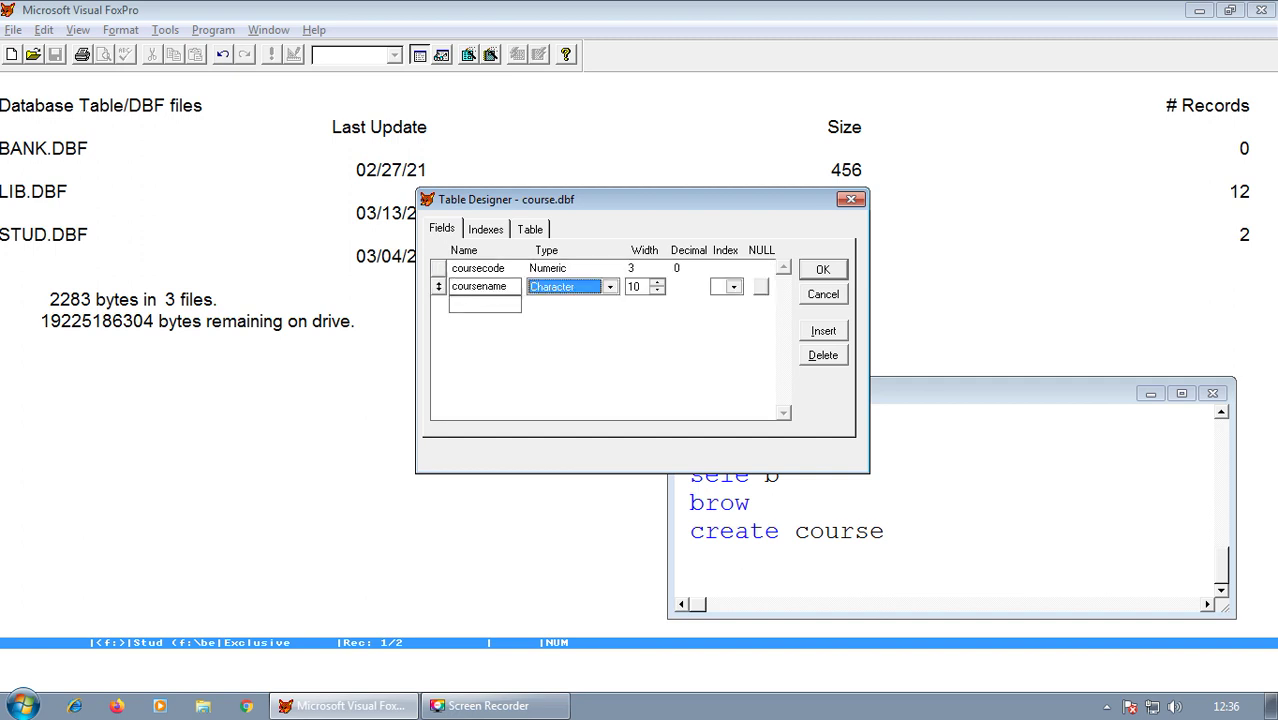
pyautogui.press('Tab')
pyautogui.press('Tab')
pyautogui.write('s')
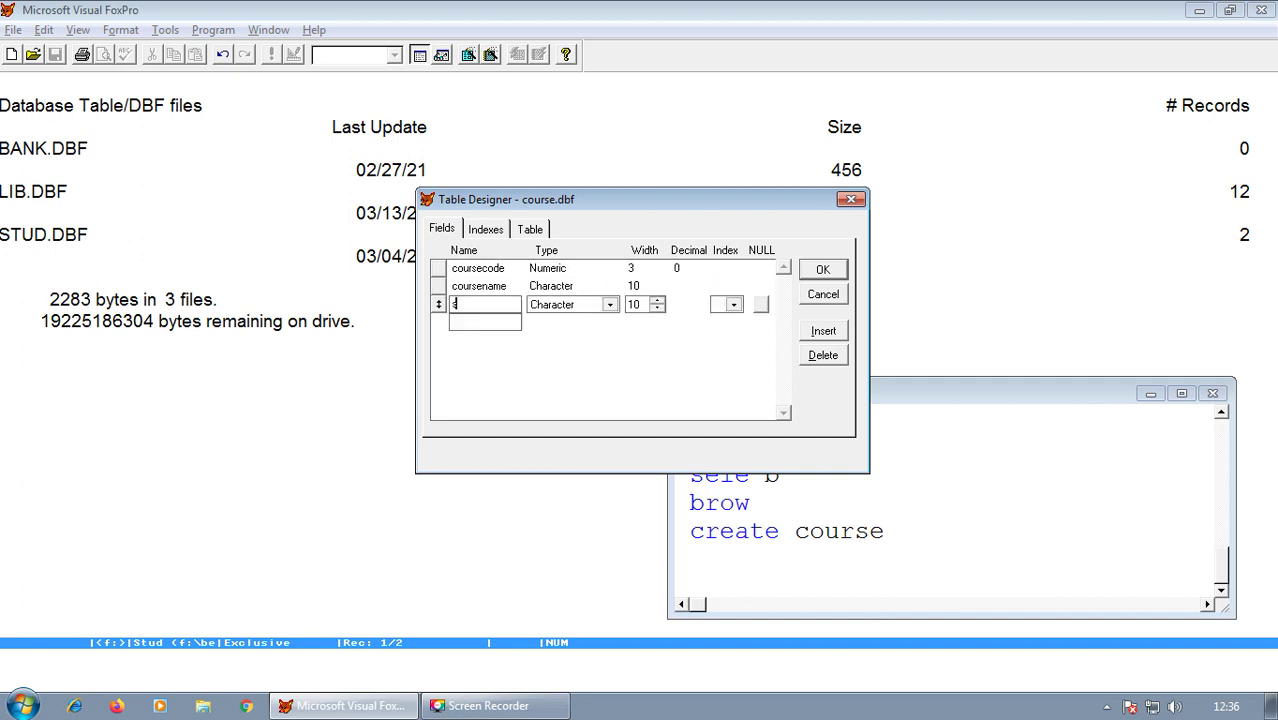
pyautogui.write('tartyear')
pyautogui.press('Tab')
pyautogui.press('n')
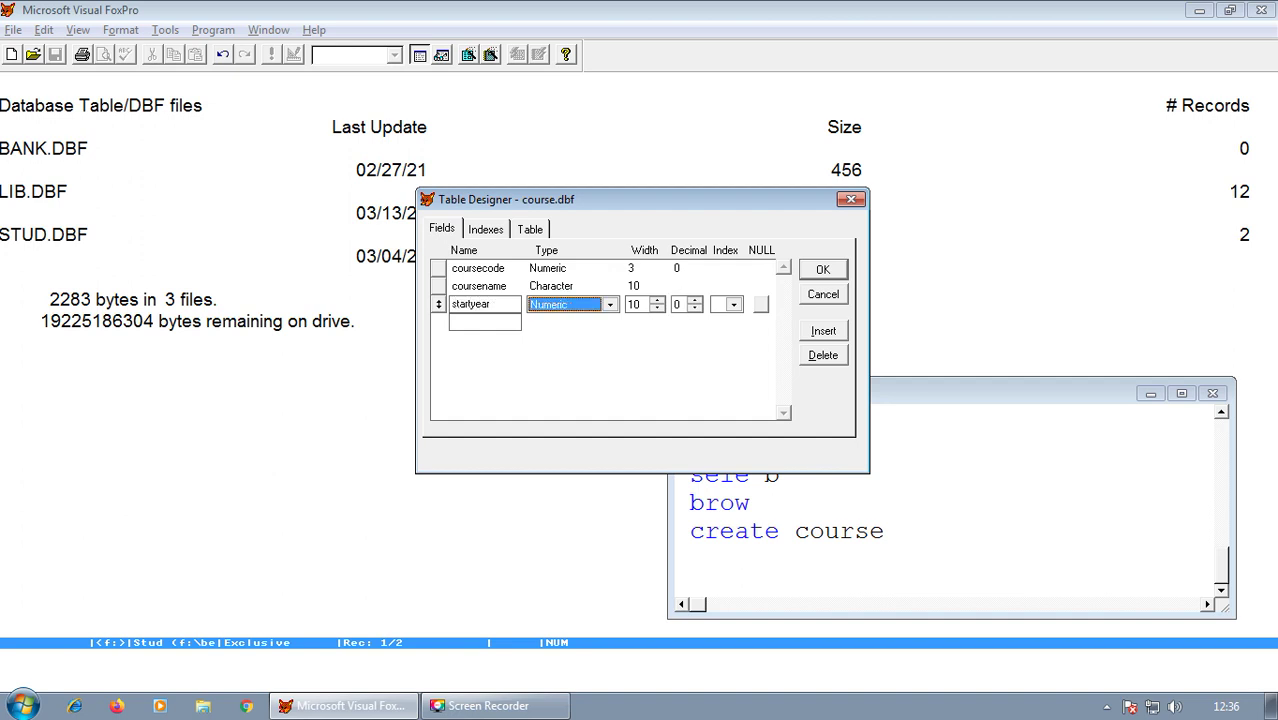
pyautogui.press('Tab')
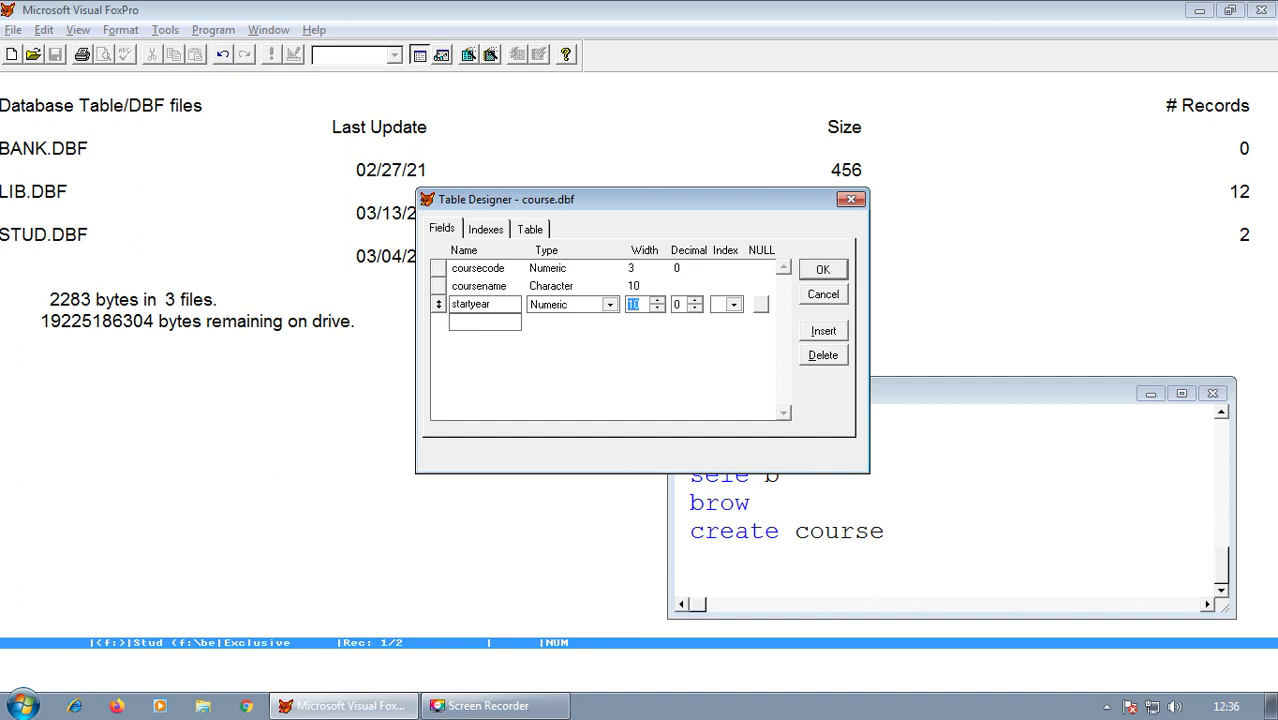
pyautogui.write('6')
pyautogui.click(822, 270)
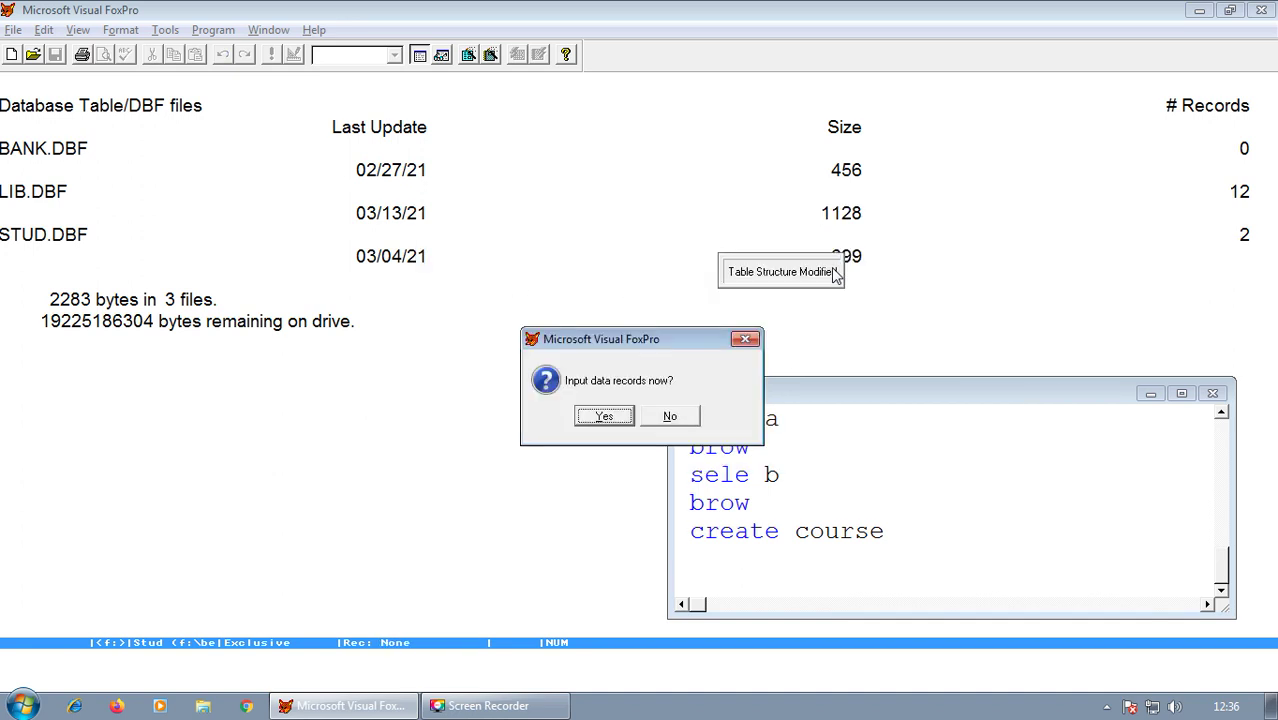
# Step: Enter course 1 bcom starting 2006 and course 2 bca starting 1999
pyautogui.click(603, 417)
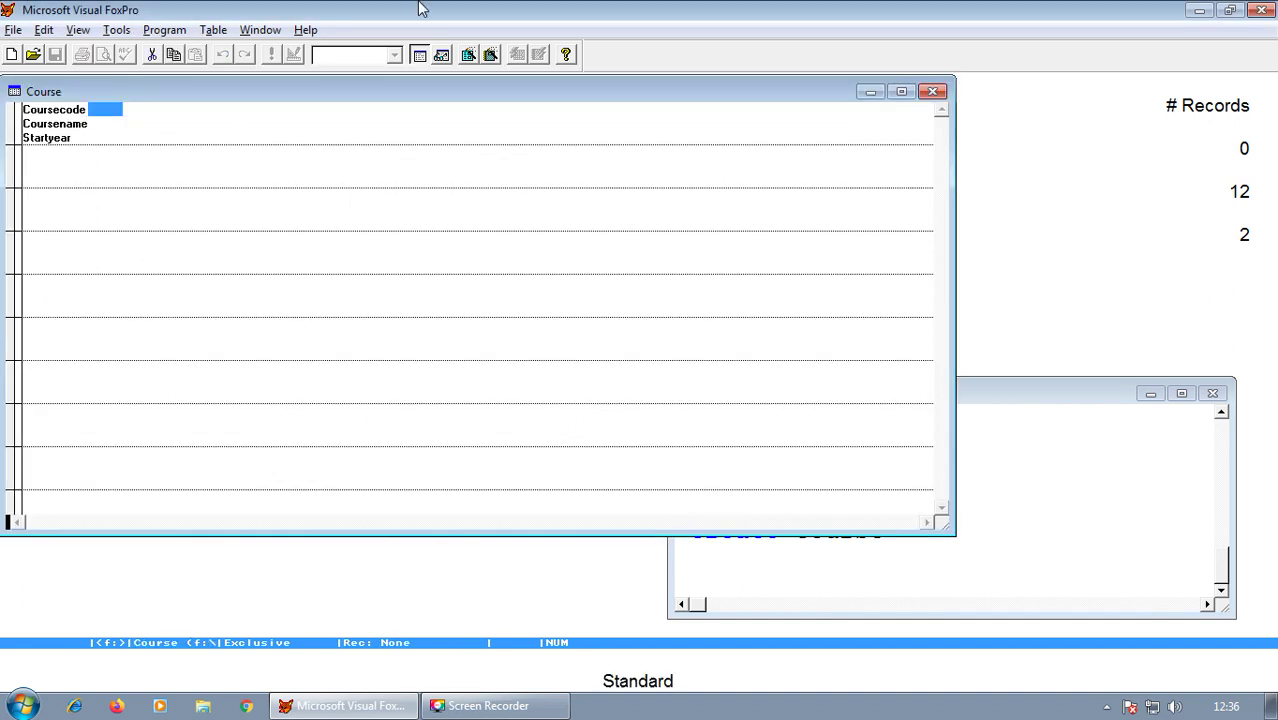
pyautogui.write('1')
pyautogui.press('Return')
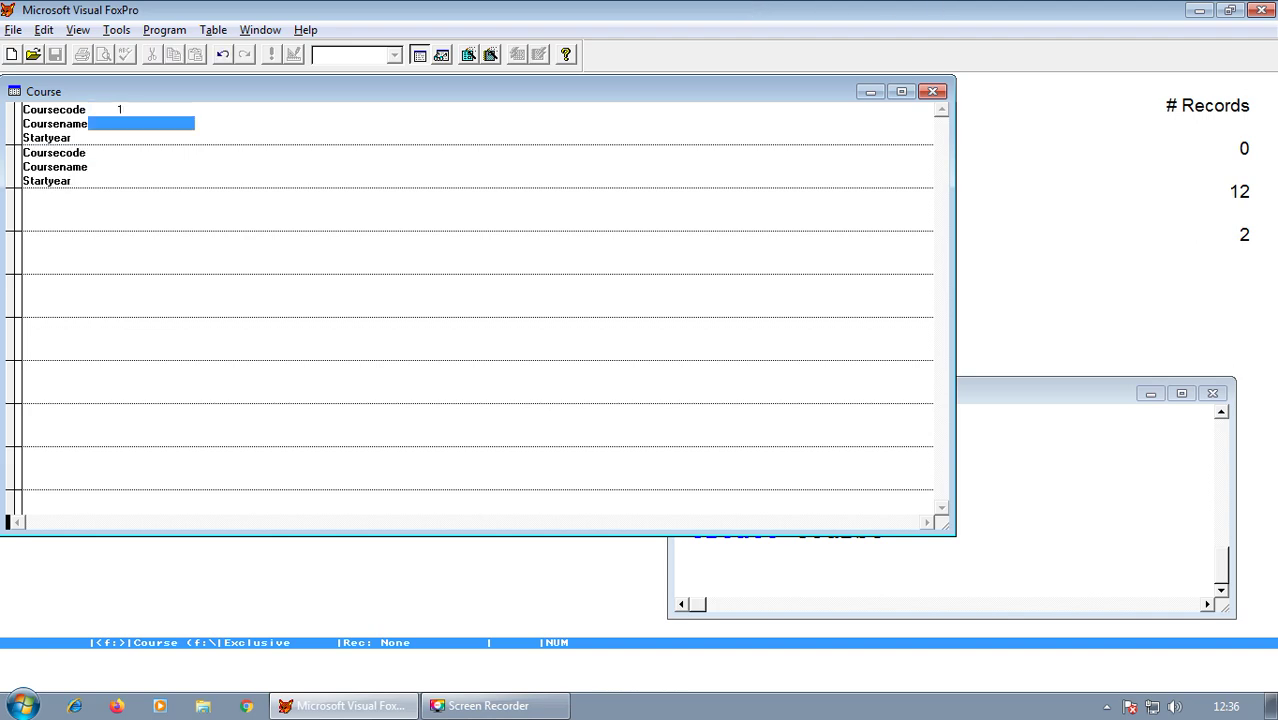
pyautogui.write('Lcom')
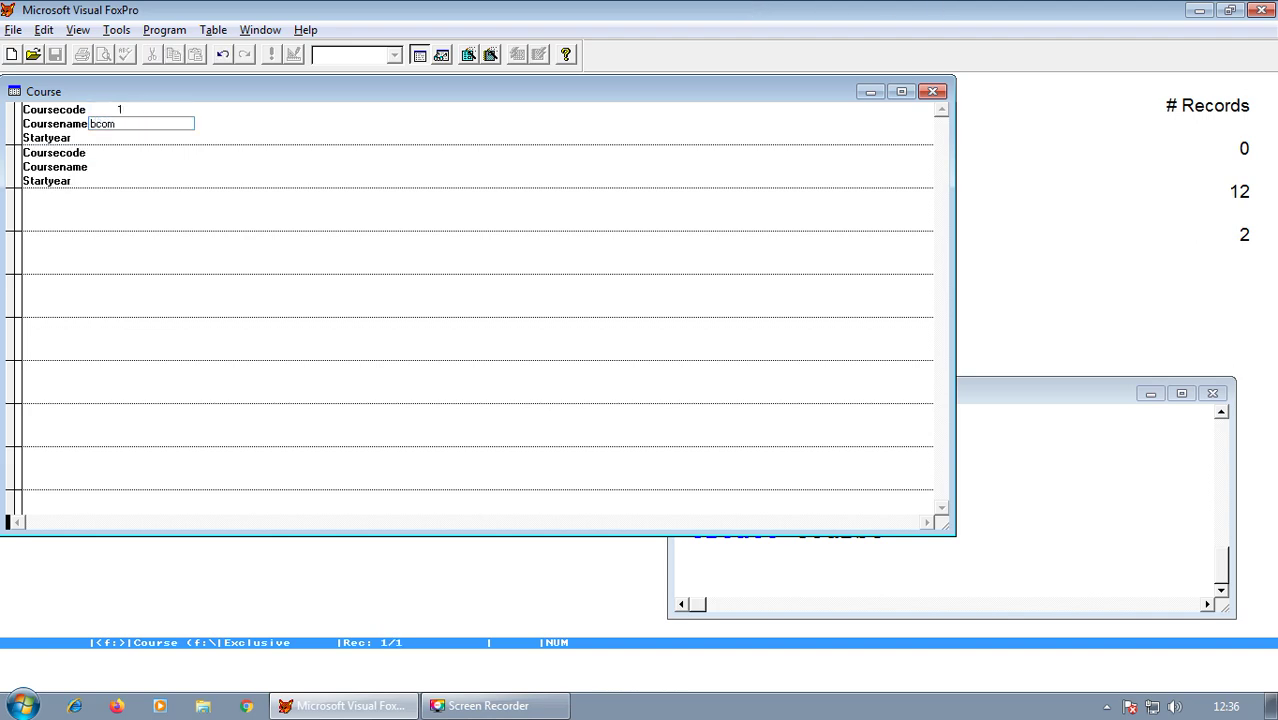
pyautogui.press('Return')
pyautogui.write('2006')
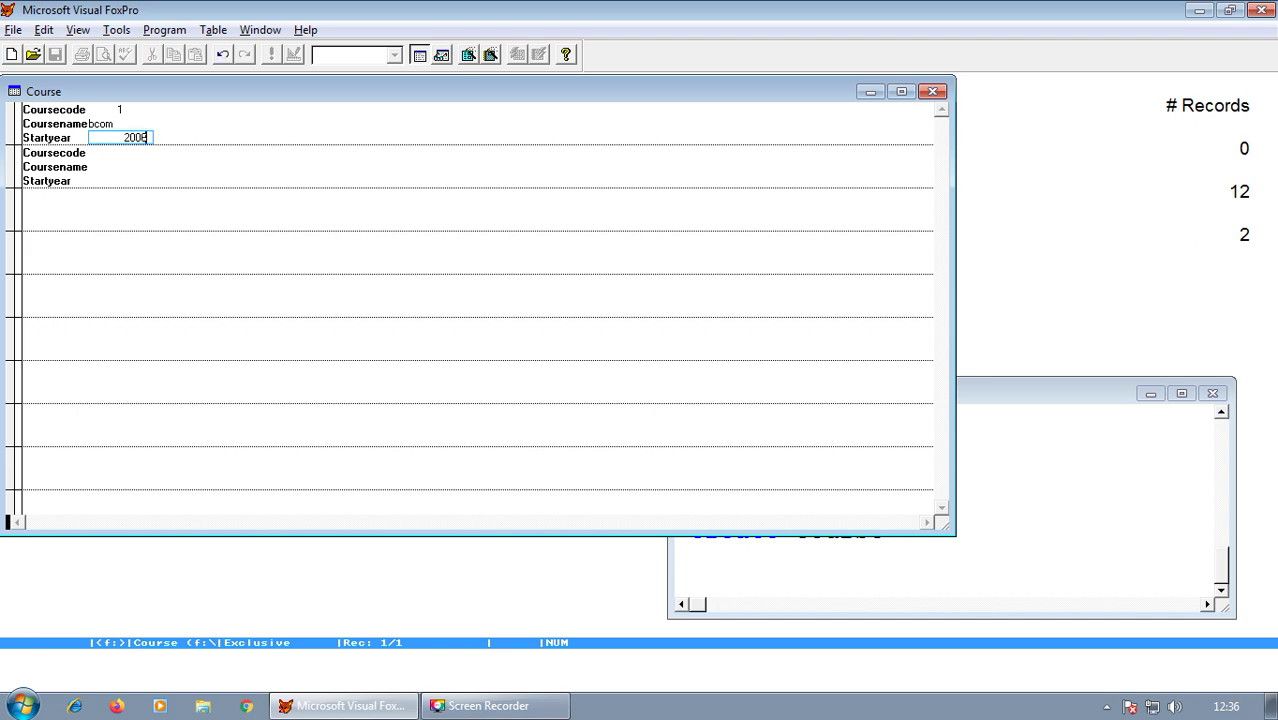
pyautogui.press('Return')
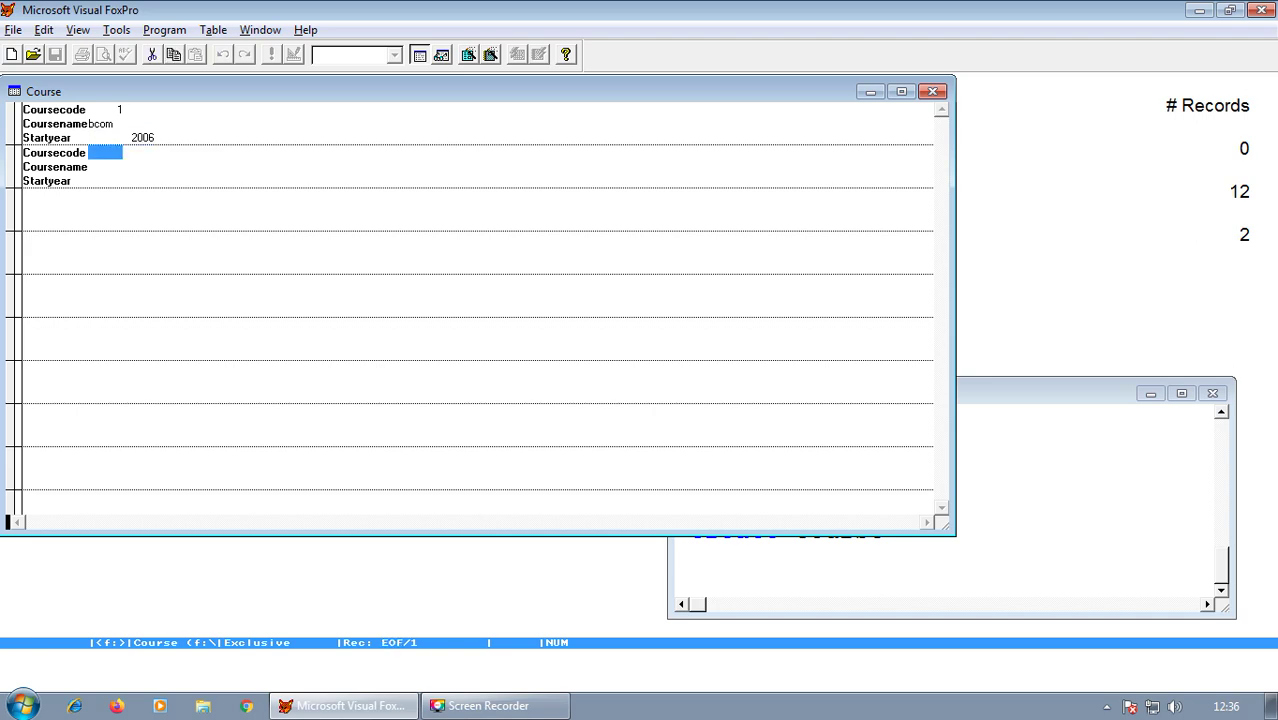
pyautogui.write('2')
pyautogui.press('Return')
pyautogui.write('bv')
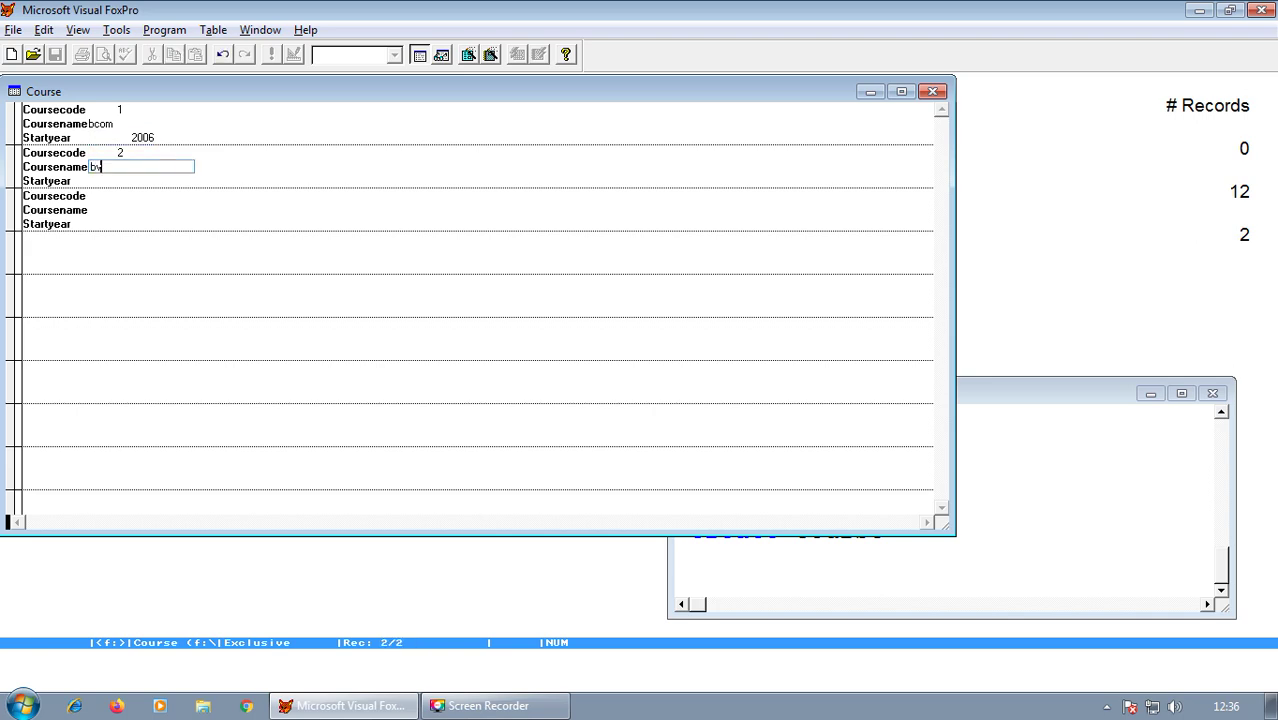
pyautogui.press('BackSpace')
pyautogui.write('ca')
pyautogui.press('Return')
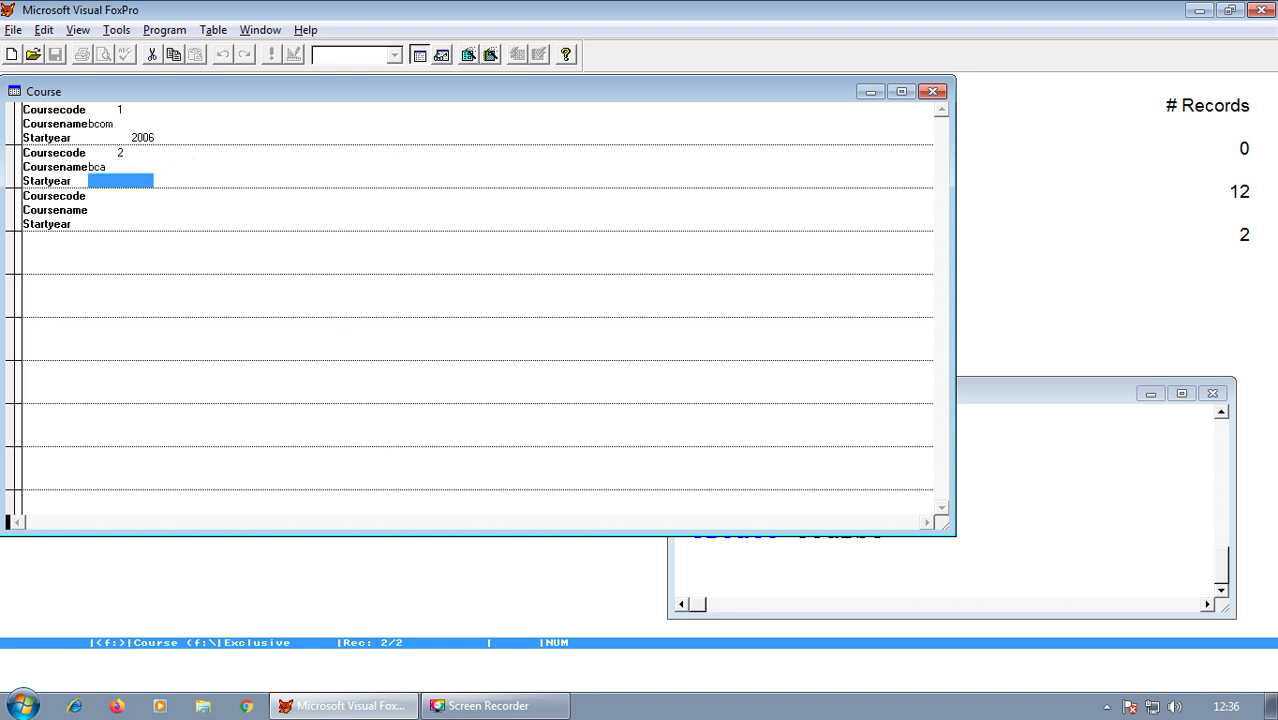
pyautogui.write('1999')
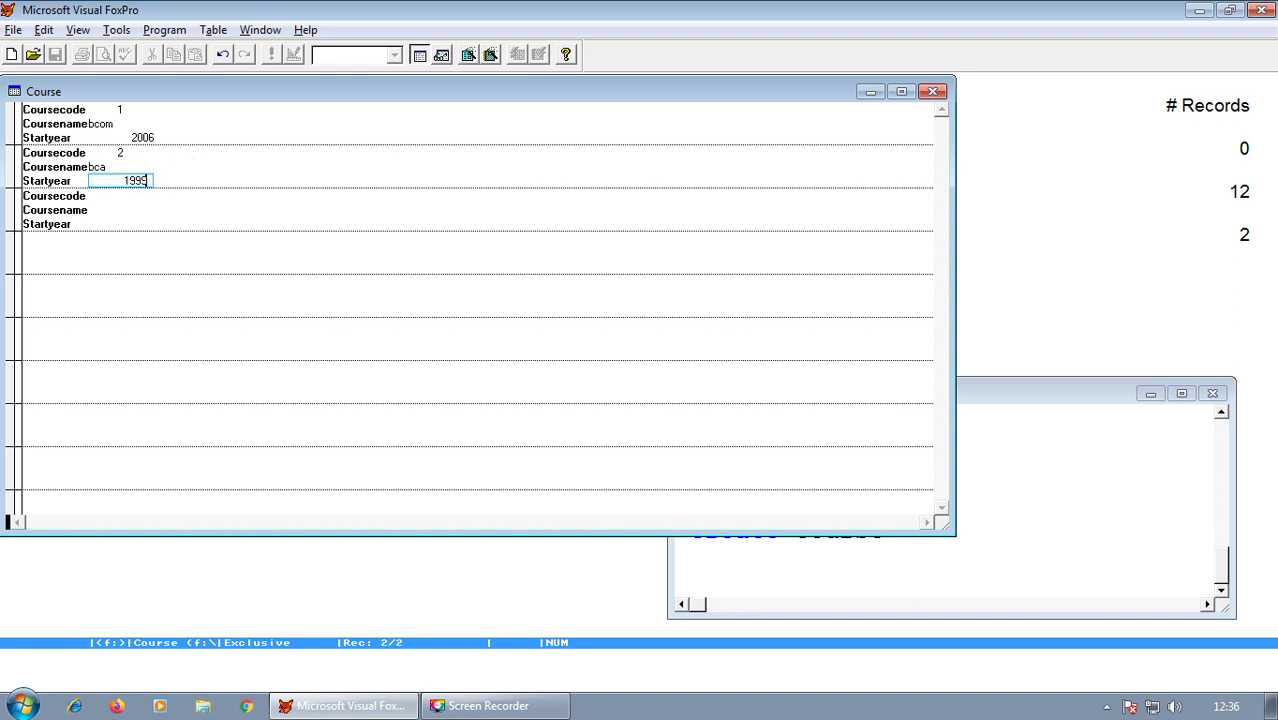
pyautogui.press('Return')
# Step: Add course 3 bba starting 2008 and course 4 llb starting 2000
pyautogui.write('3')
pyautogui.press('Return')
pyautogui.write('bba')
pyautogui.press('Return')
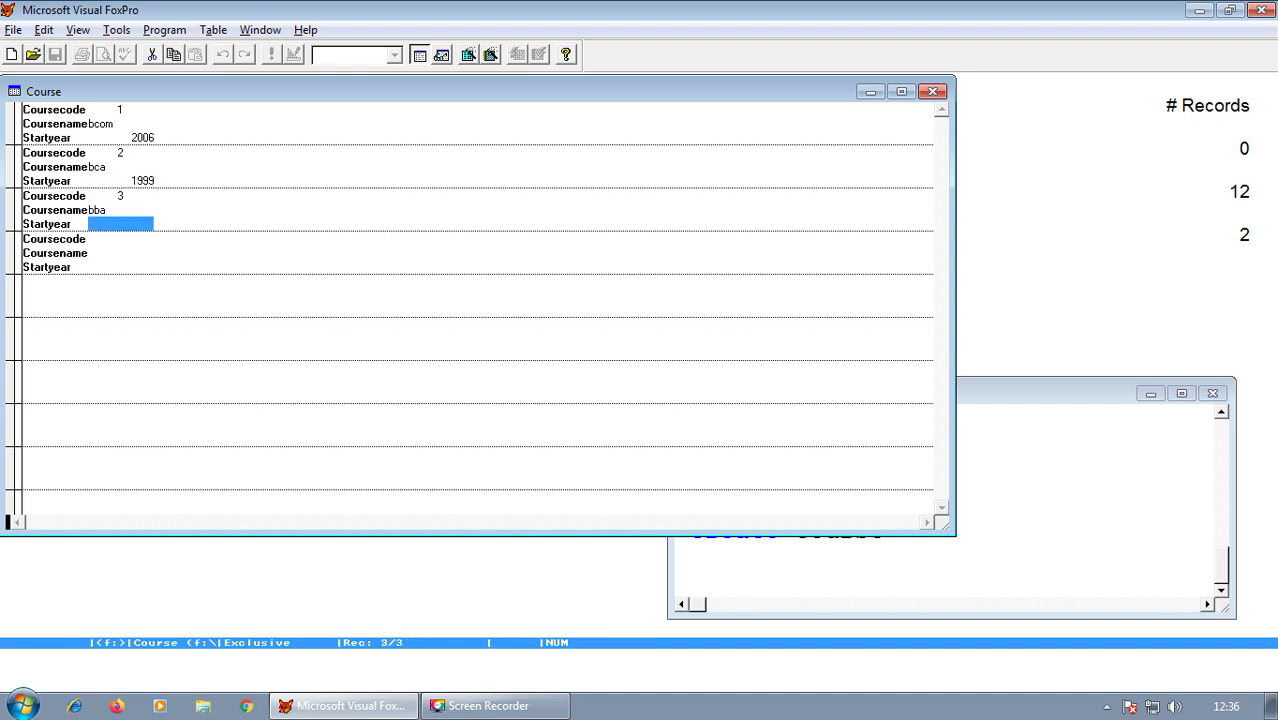
pyautogui.write('2008')
pyautogui.press('Return')
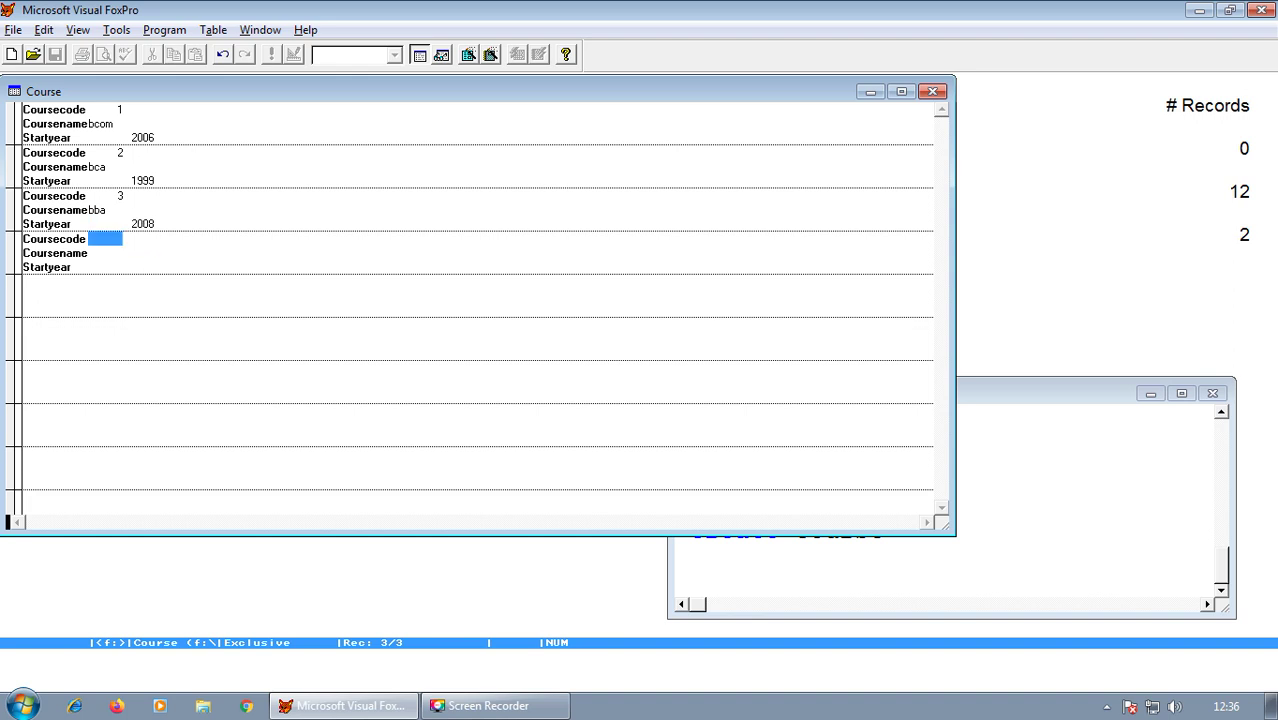
pyautogui.write('4')
pyautogui.press('Return')
pyautogui.write('llb')
pyautogui.press('Return')
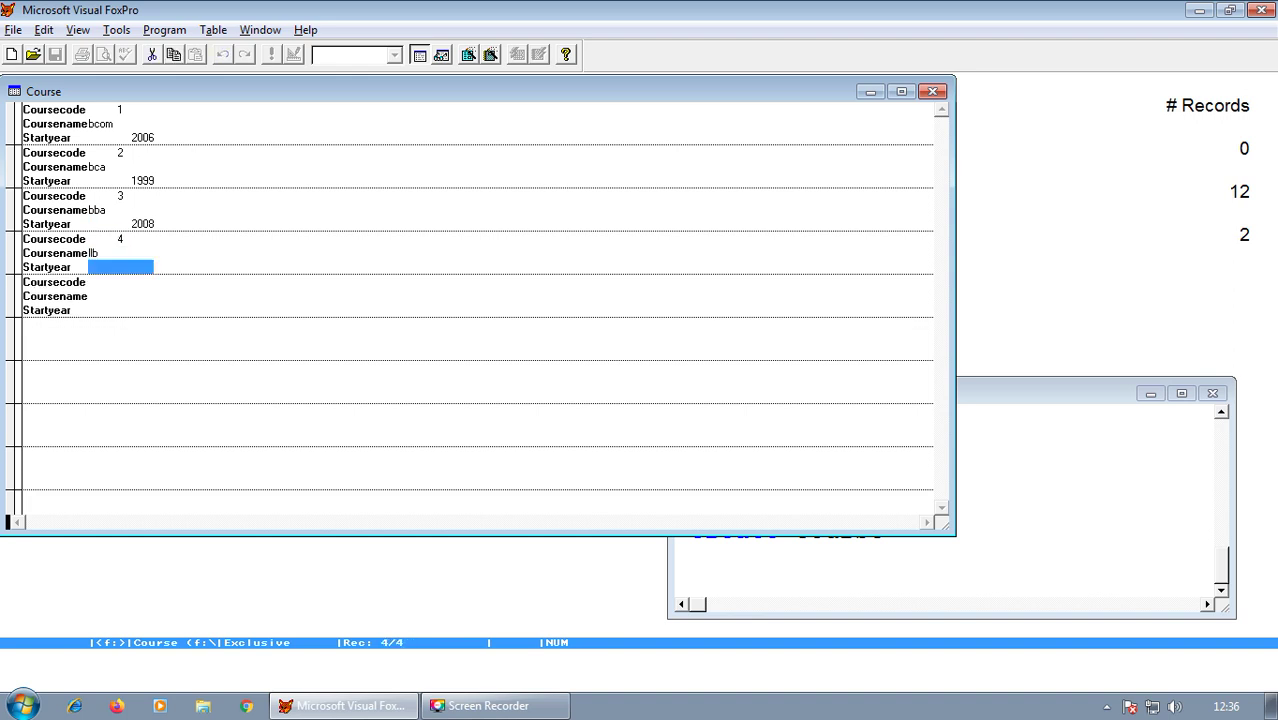
pyautogui.write('2000')
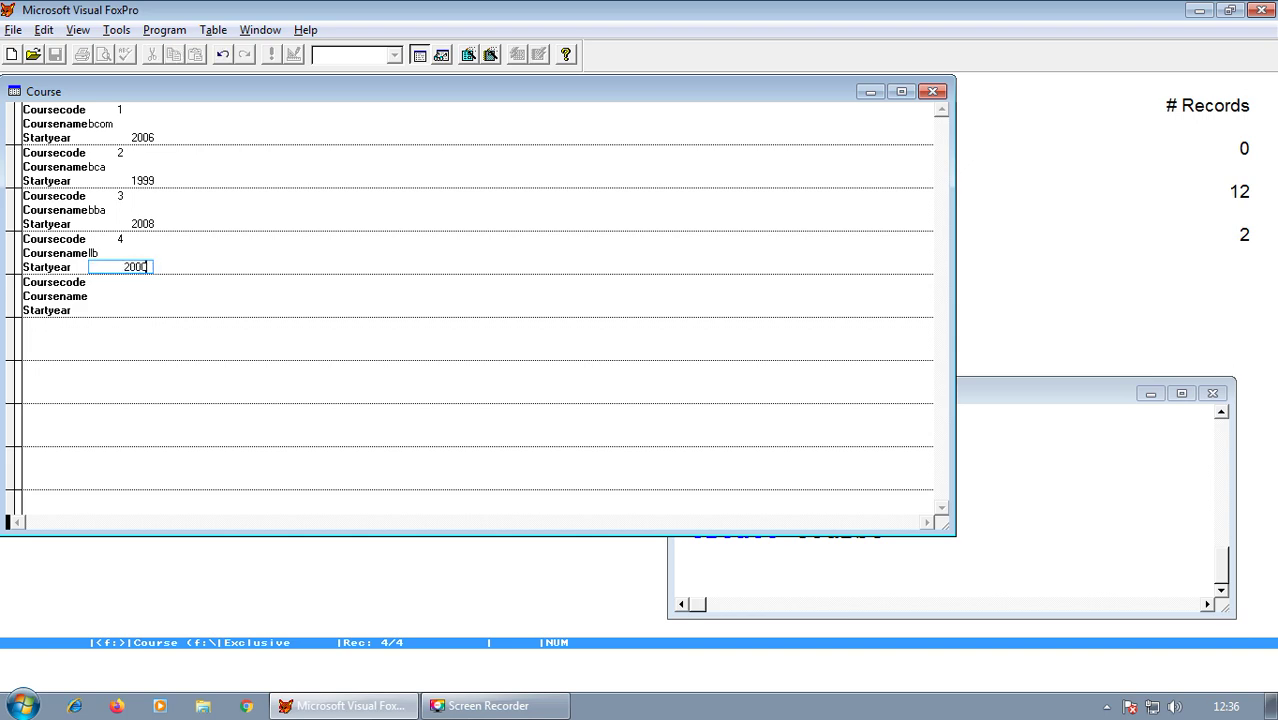
pyautogui.press('Return')
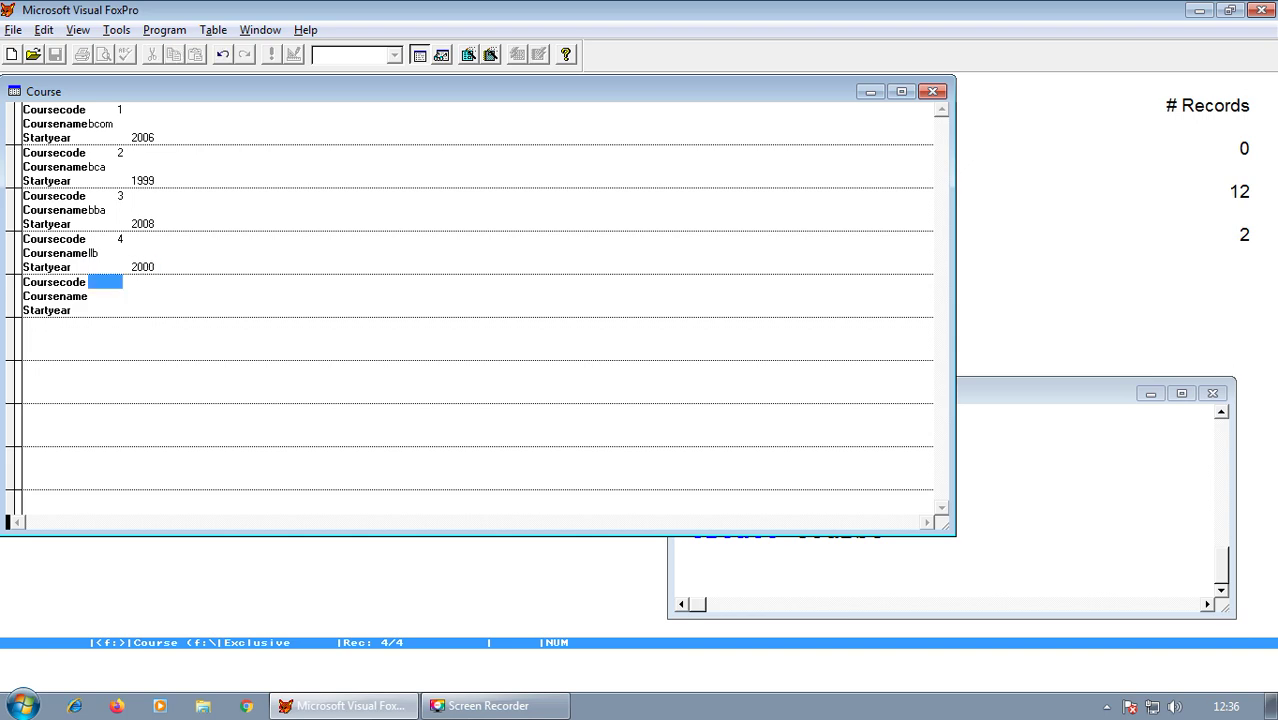
# Step: Add course 5 mba with start year 2011, then close the Course table
pyautogui.write('5')
pyautogui.press('Return')
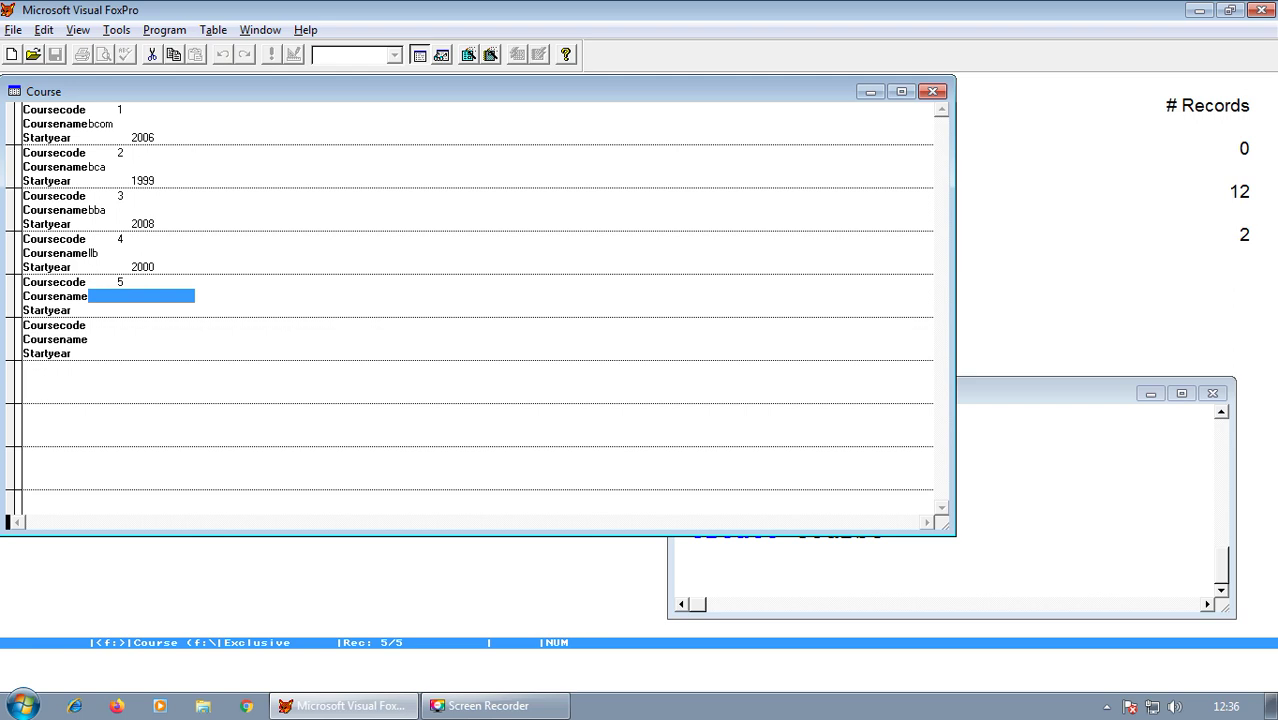
pyautogui.write('mba')
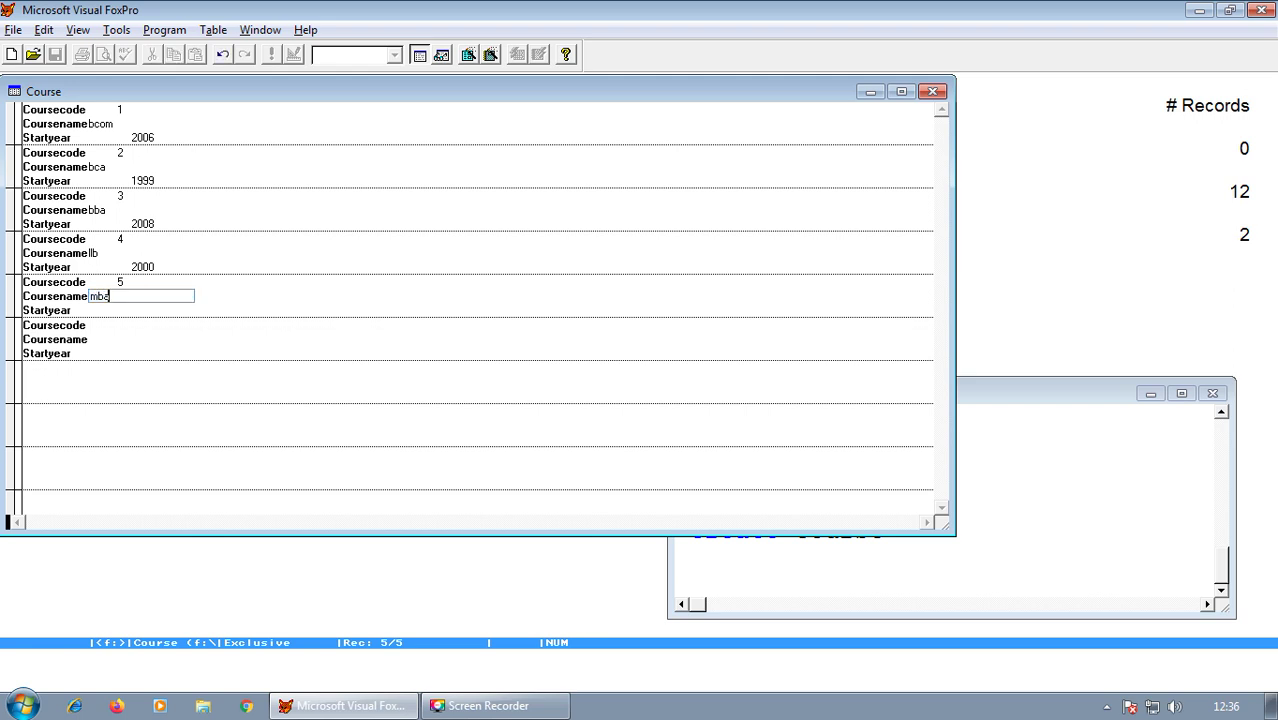
pyautogui.press('Return')
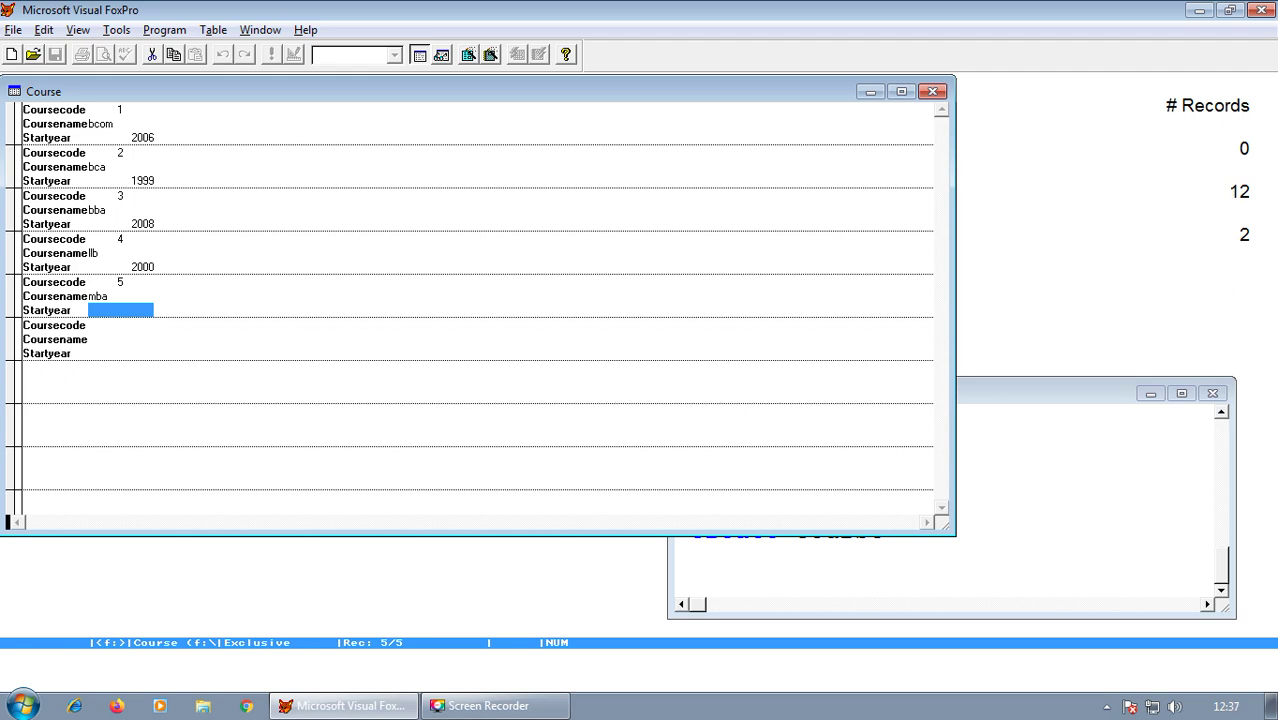
pyautogui.write('10')
pyautogui.write('0')
pyautogui.press('BackSpace')
pyautogui.press('BackSpace')
pyautogui.press('BackSpace')
pyautogui.write('2011')
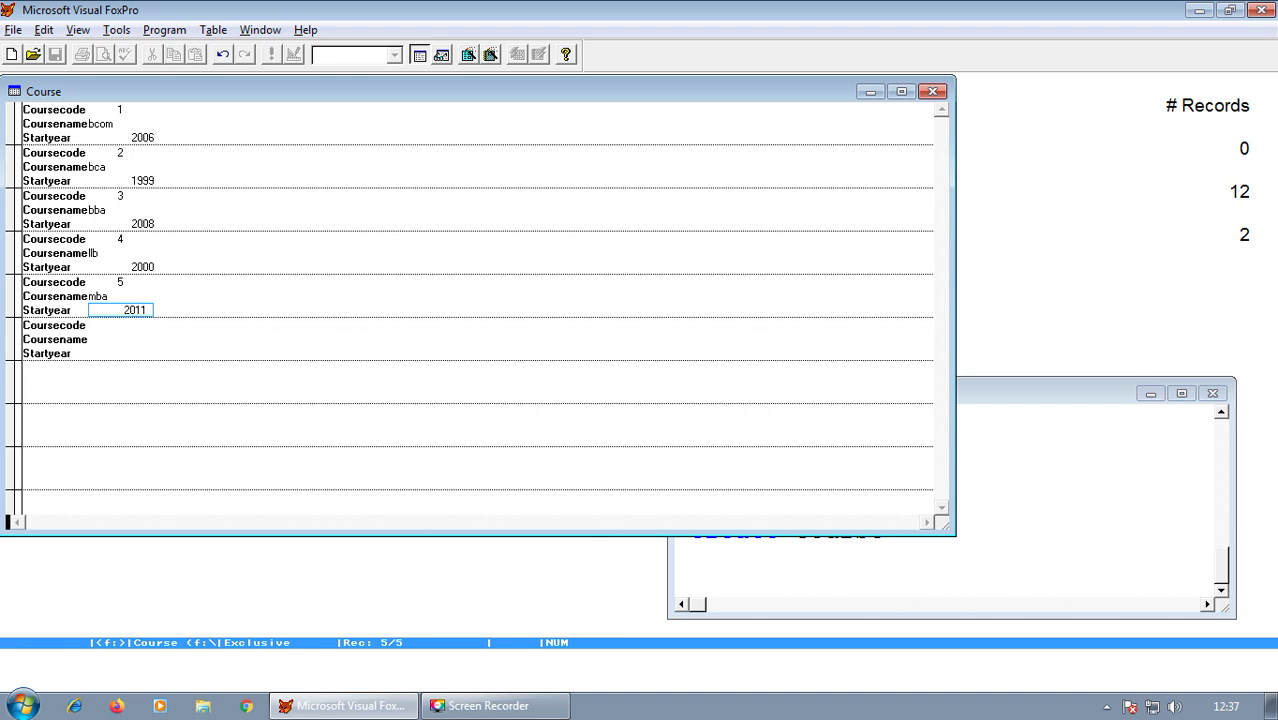
pyautogui.press('Up')
pyautogui.press('Up')
pyautogui.press('Up')
pyautogui.press('Up')
pyautogui.press('Up')
pyautogui.press('Up')
pyautogui.press('Up')
pyautogui.press('Up')
pyautogui.press('Up')
pyautogui.press('Up')
pyautogui.press('Up')
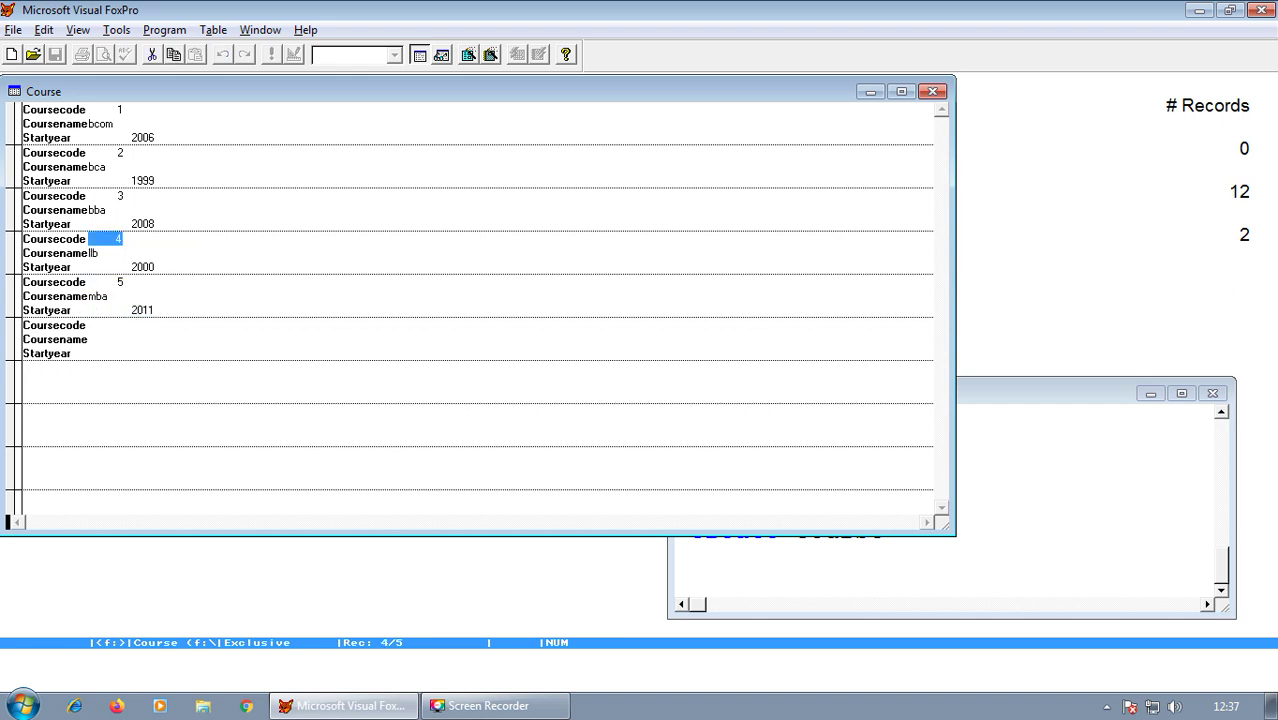
pyautogui.press('Up')
pyautogui.press('Up')
pyautogui.press('Up')
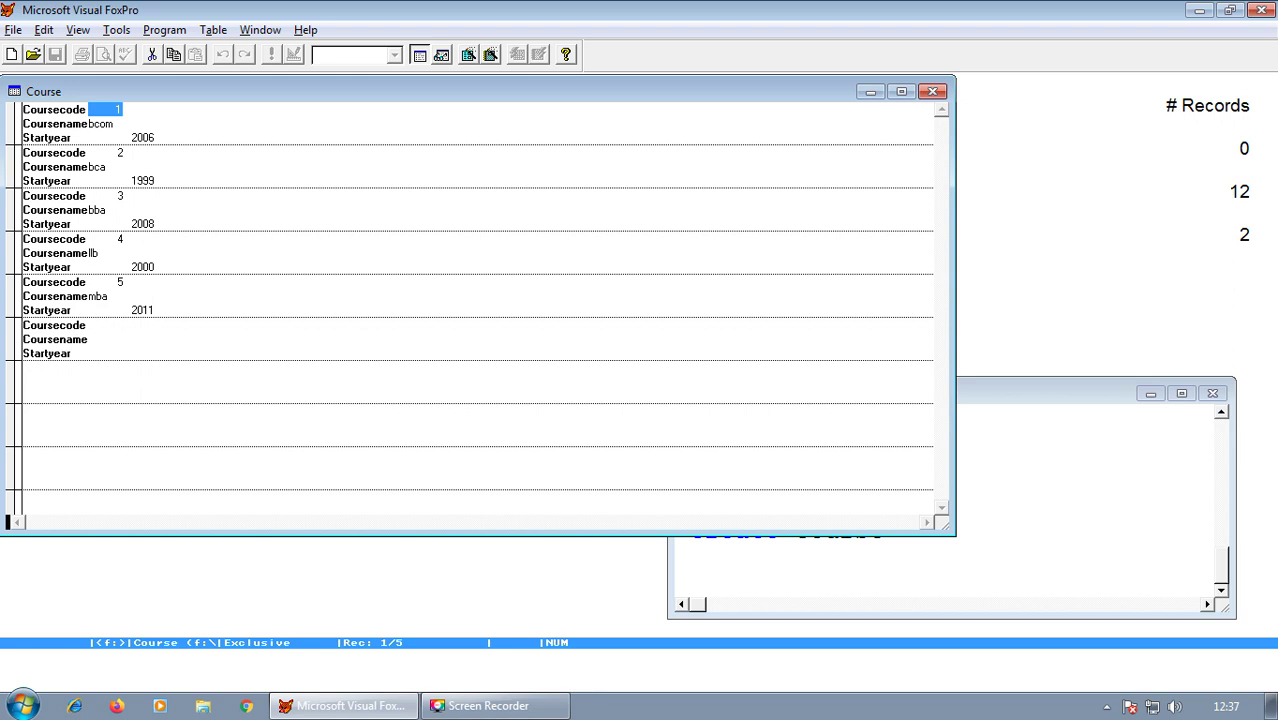
pyautogui.hotkey('ctrl', 'w')
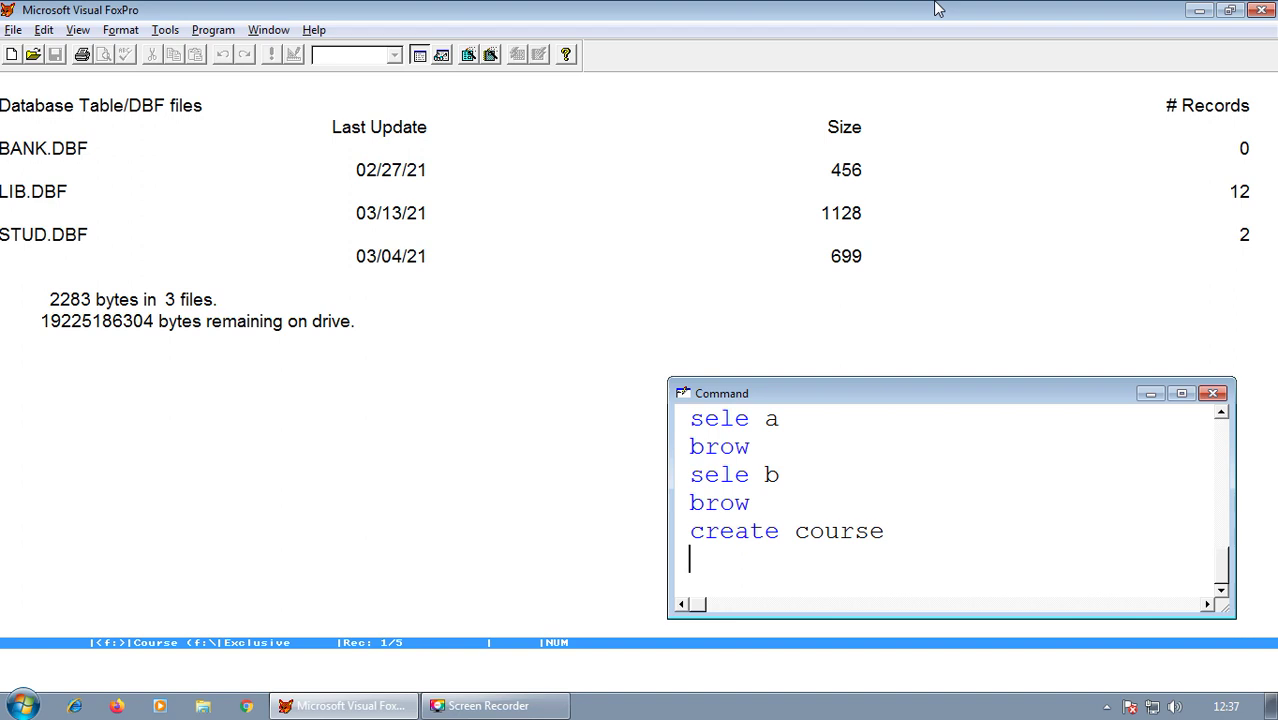
# Step: Open the Stud table and its structure for modification with USE stud and MODI STRU
pyautogui.write('use stud')
pyautogui.press('Return')
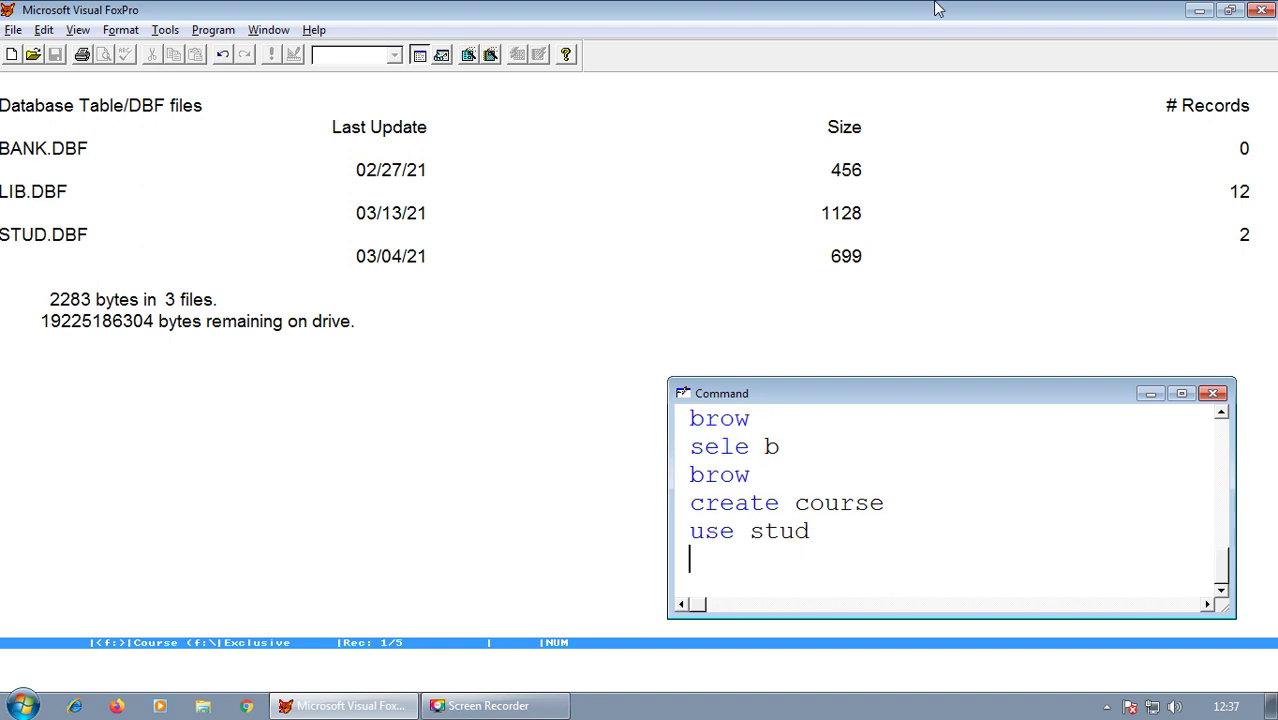
pyautogui.write('modi')
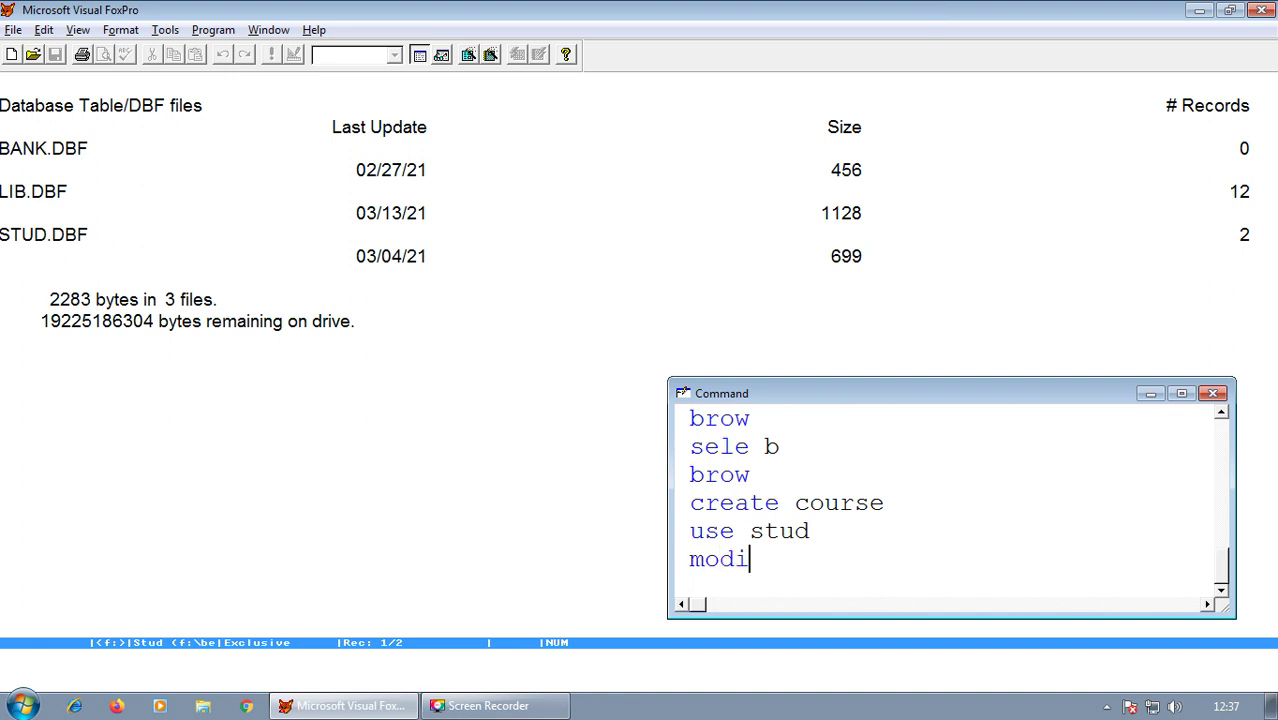
pyautogui.write(' stru')
pyautogui.press('Return')
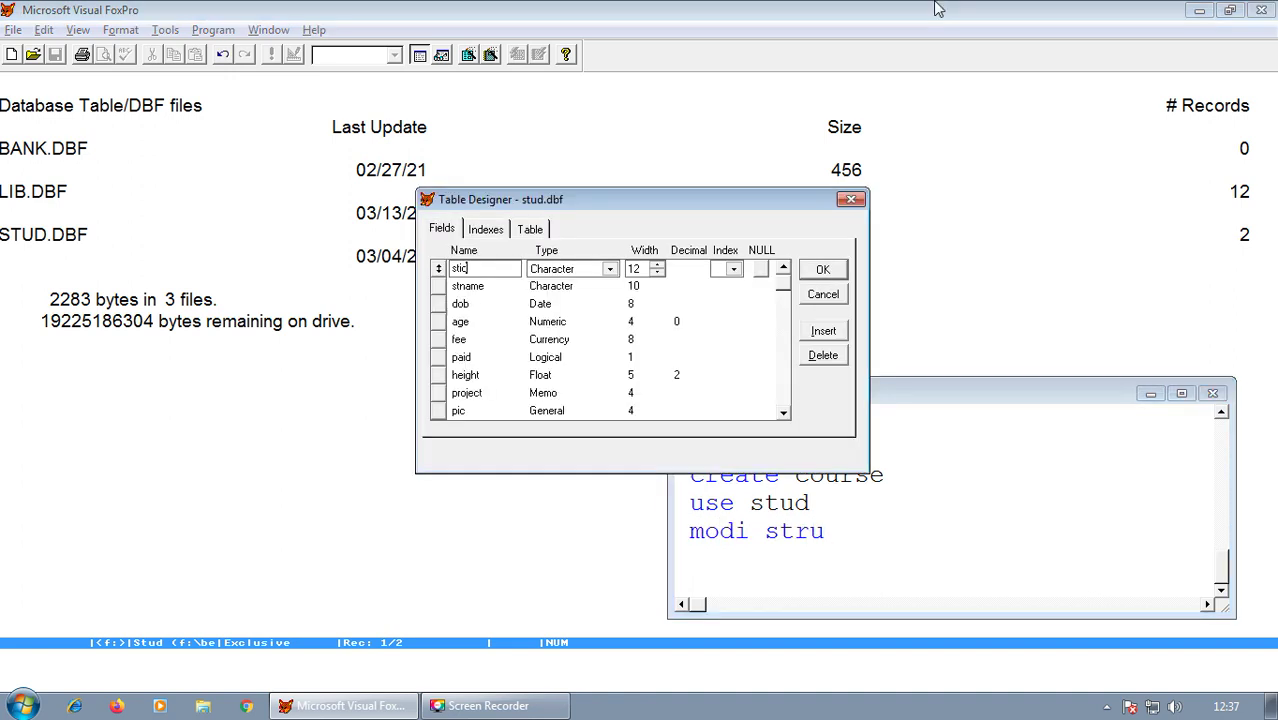
# Step: Add a Numeric coursecode field of width 3, save the structure, and browse Stud
pyautogui.press('Down')
pyautogui.press('Down')
pyautogui.press('Down')
pyautogui.press('Down')
pyautogui.press('Down')
pyautogui.press('Down')
pyautogui.press('Down')
pyautogui.press('Down')
pyautogui.press('Down')
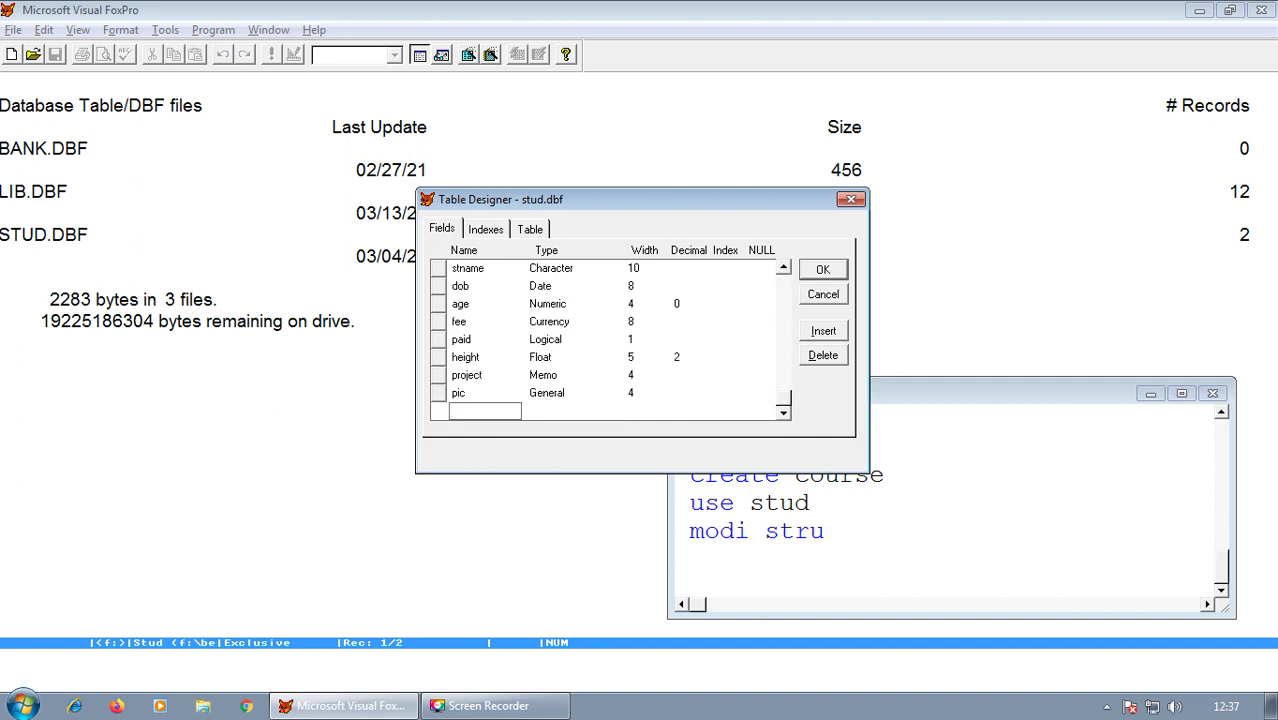
pyautogui.write('coursec')
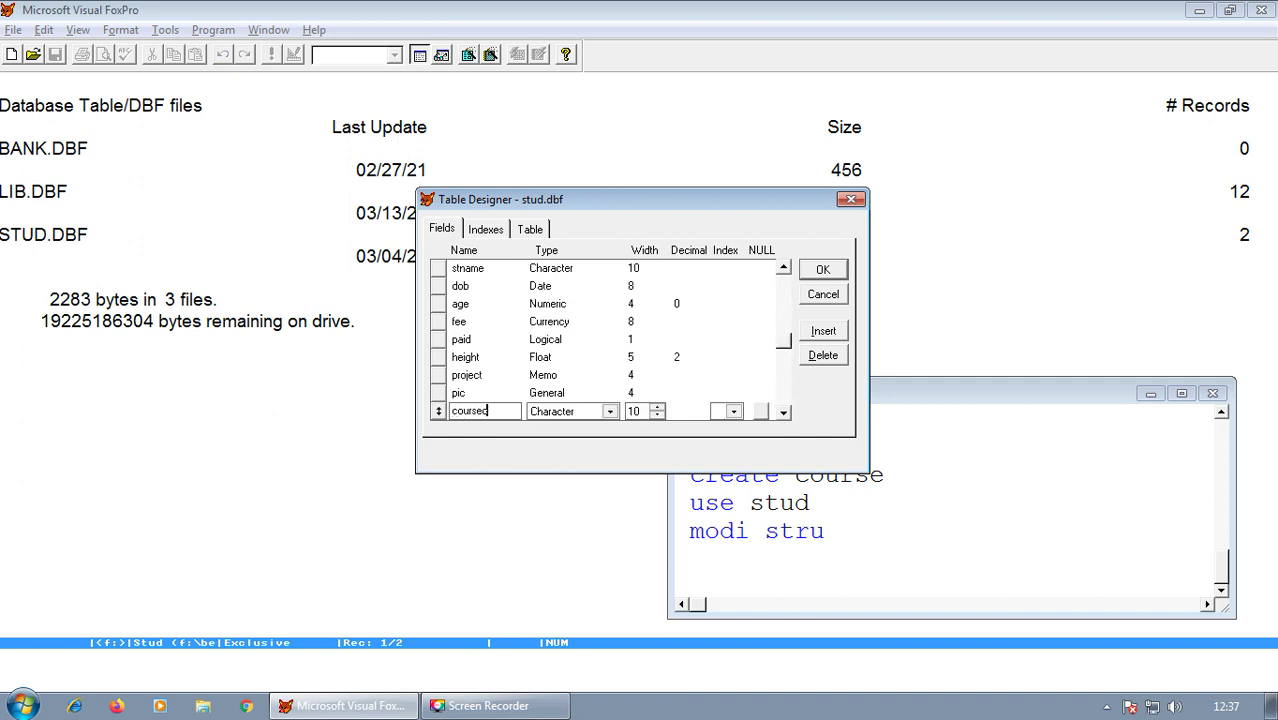
pyautogui.write('ode')
pyautogui.press('n')
pyautogui.press('Tab')
pyautogui.write('3')
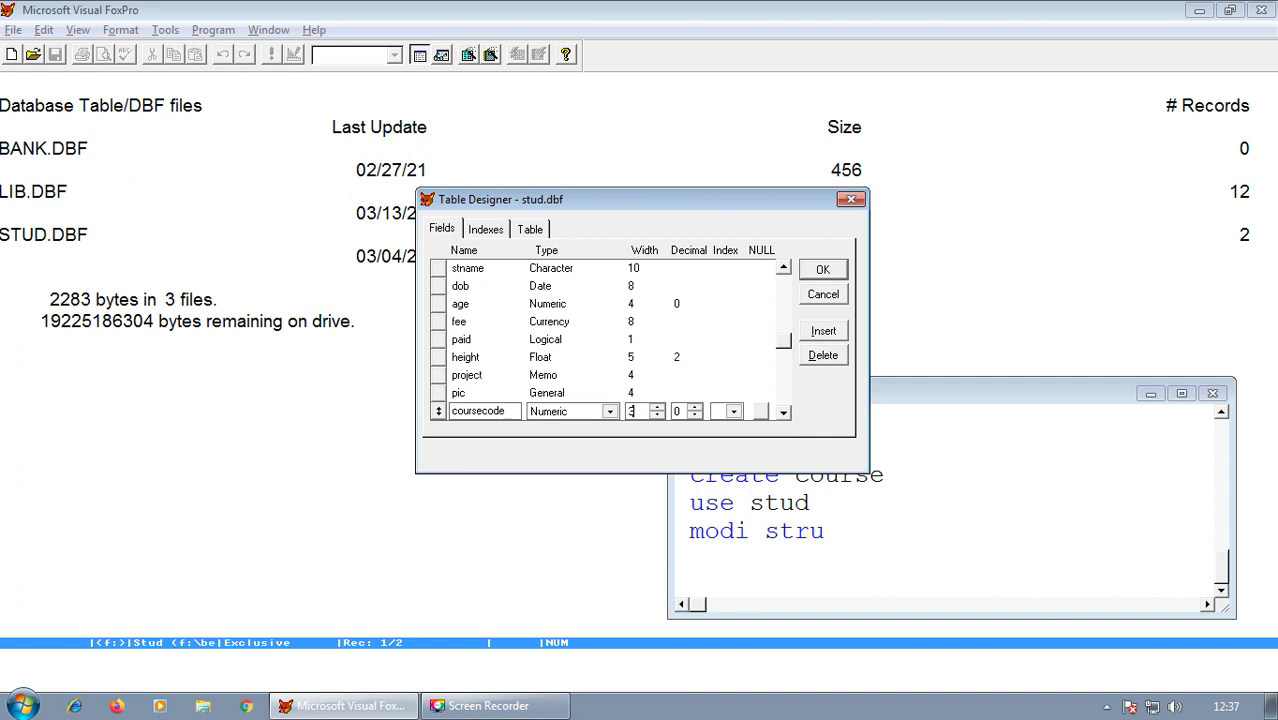
pyautogui.hotkey('ctrl', 'w')
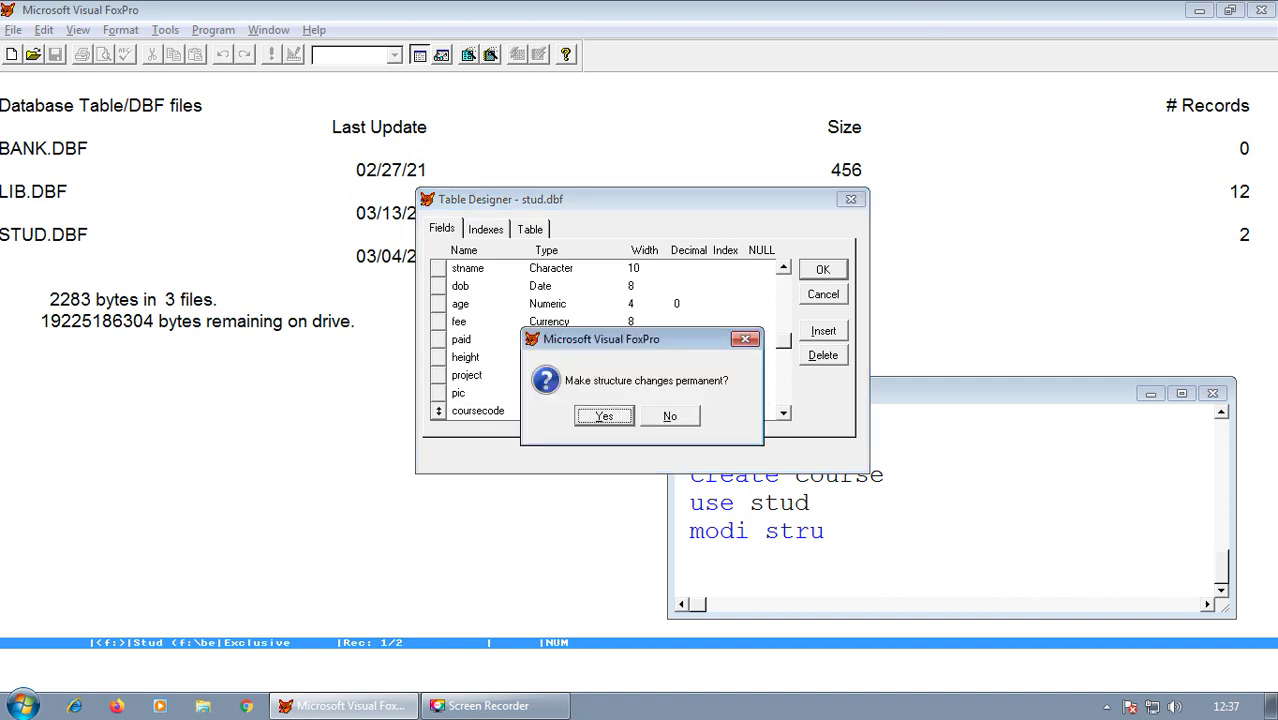
pyautogui.press('Return')
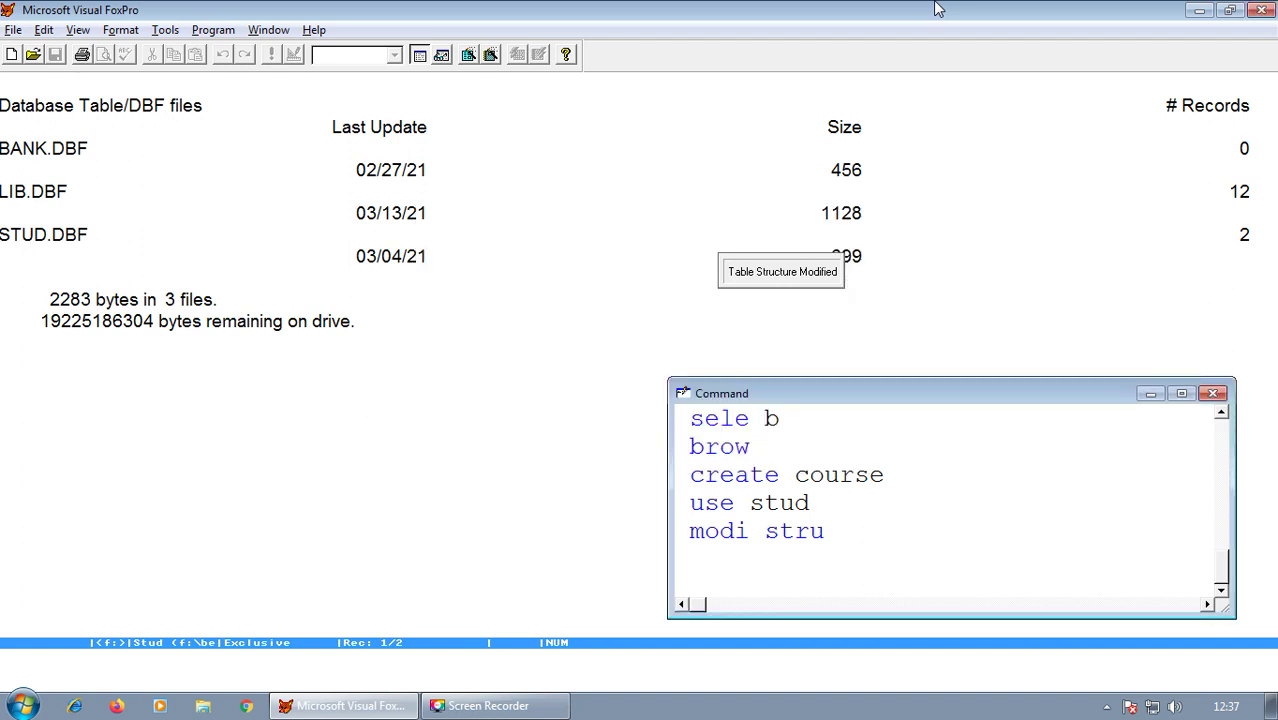
pyautogui.write('brow')
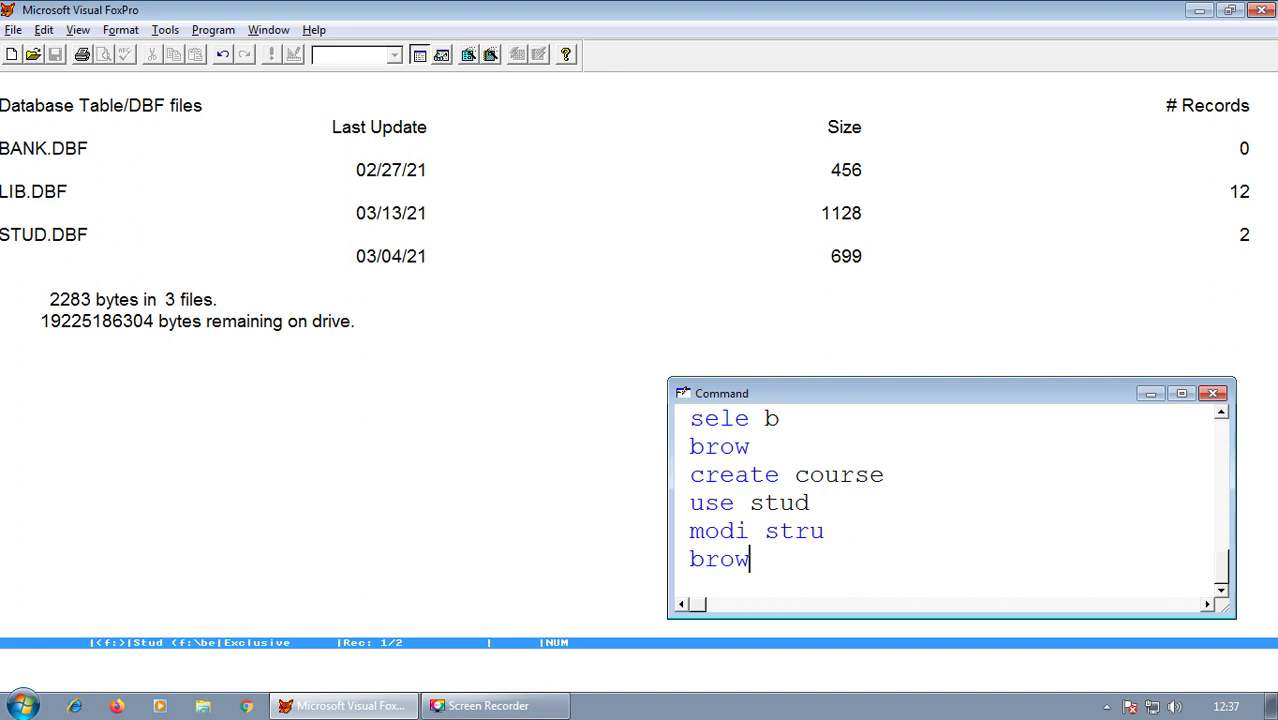
pyautogui.press('Return')
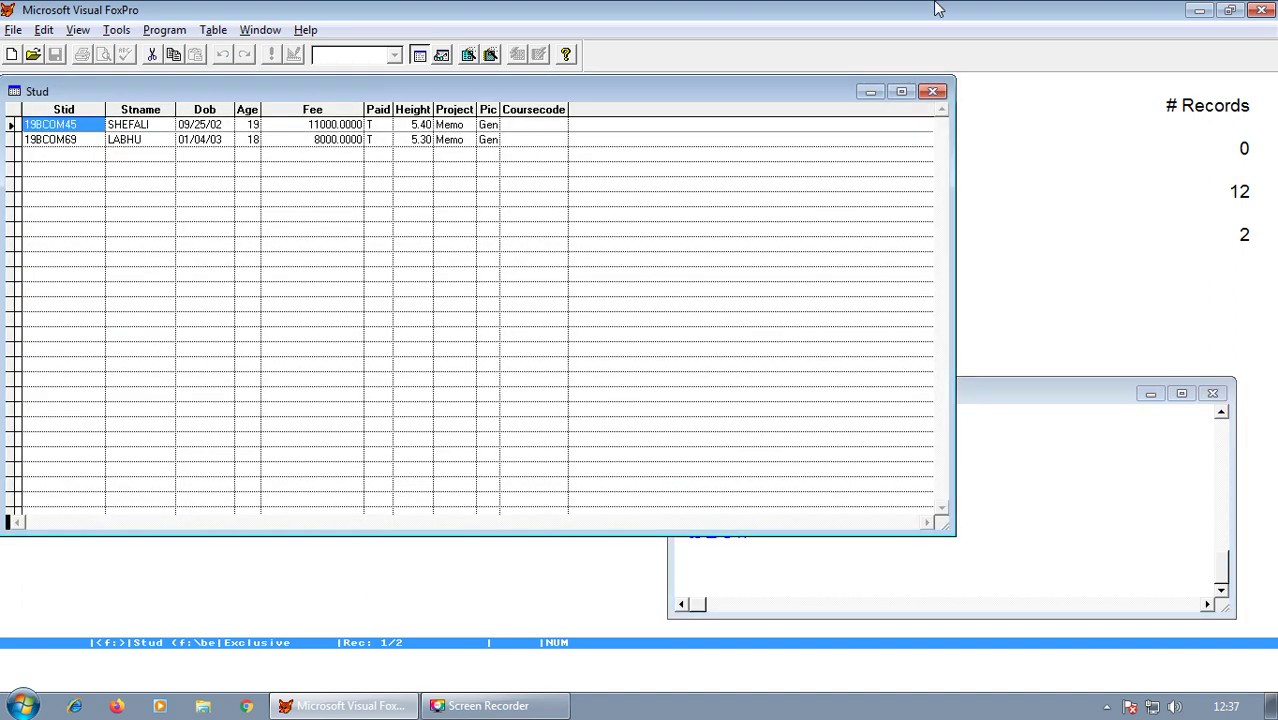
# Step: Enter course code 1 for the first student and 2 for the second
pyautogui.click(205, 124)
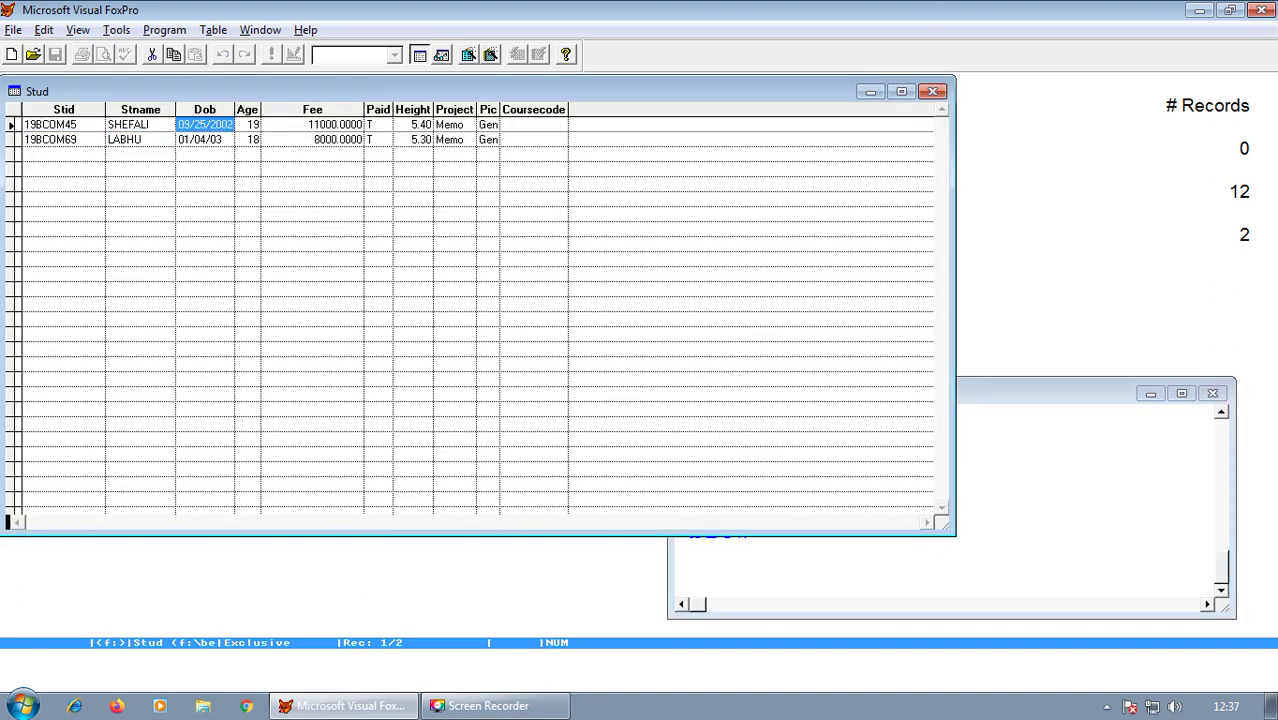
pyautogui.press('Tab')
pyautogui.press('Tab')
pyautogui.press('Tab')
pyautogui.press('Tab')
pyautogui.press('Tab')
pyautogui.press('Tab')
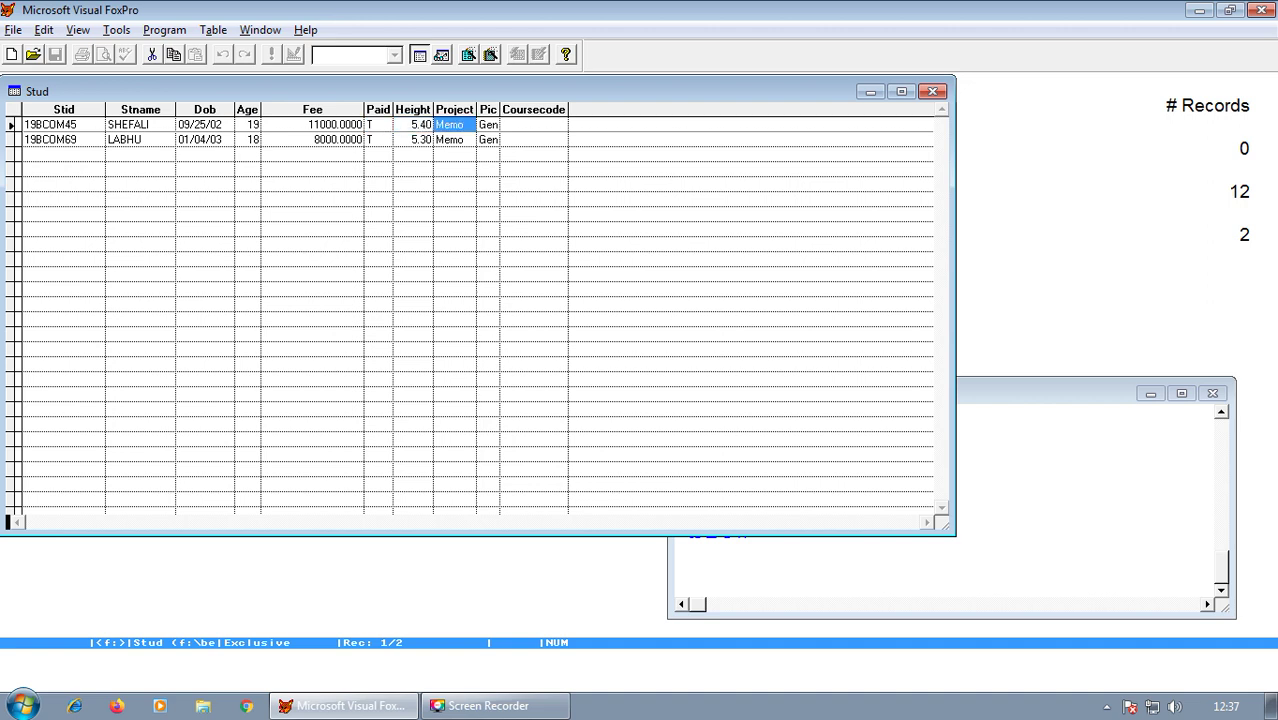
pyautogui.press('Tab')
pyautogui.write('1')
pyautogui.press('Down')
pyautogui.write('2')
pyautogui.press('Down')
pyautogui.hotkey('shift', 'Tab')
pyautogui.hotkey('shift', 'Tab')
pyautogui.hotkey('shift', 'Tab')
pyautogui.hotkey('shift', 'Tab')
pyautogui.hotkey('shift', 'Tab')
pyautogui.hotkey('shift', 'Tab')
pyautogui.press('Tab')
pyautogui.press('Tab')
pyautogui.press('Tab')
pyautogui.press('Tab')
pyautogui.press('Tab')
pyautogui.press('Tab')
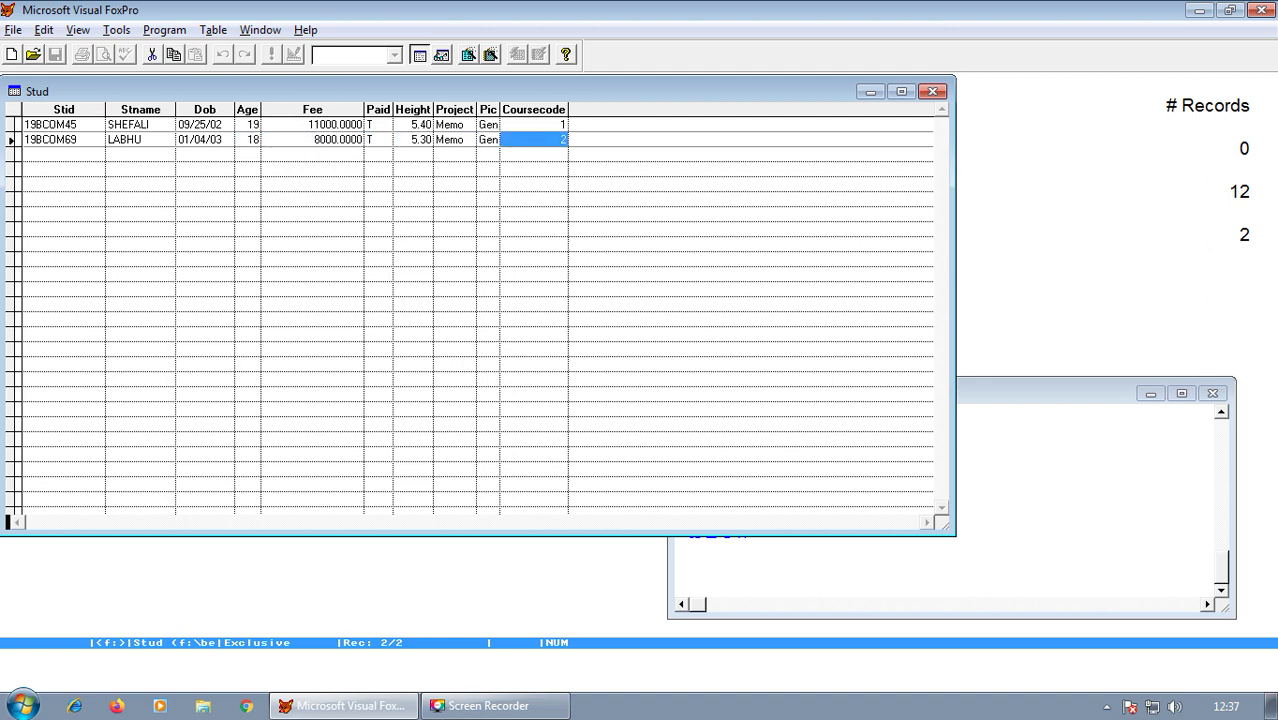
# Step: Close the browse, reopen Stud with the recalled BROW command, and append blank records
pyautogui.hotkey('ctrl', 'n')
pyautogui.press('Escape')
pyautogui.hotkey('ctrl', 'w')
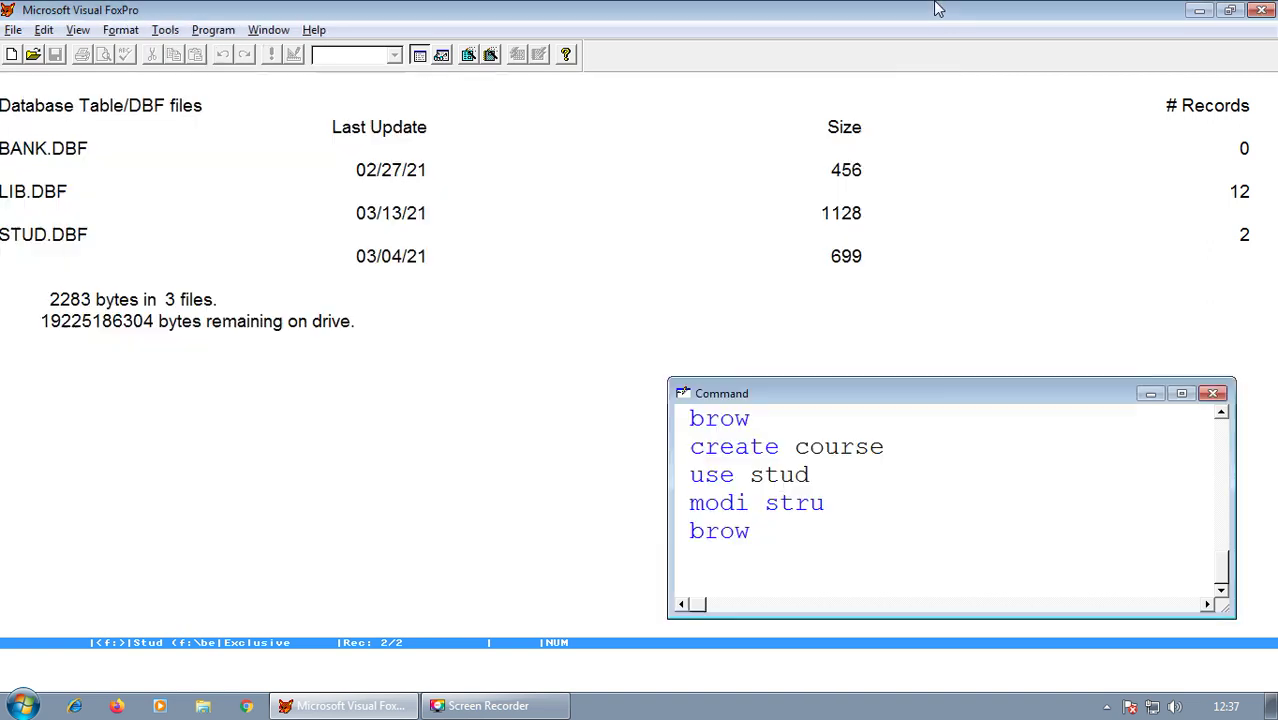
pyautogui.write('b')
pyautogui.press('BackSpace')
pyautogui.press('Up')
pyautogui.press('Return')
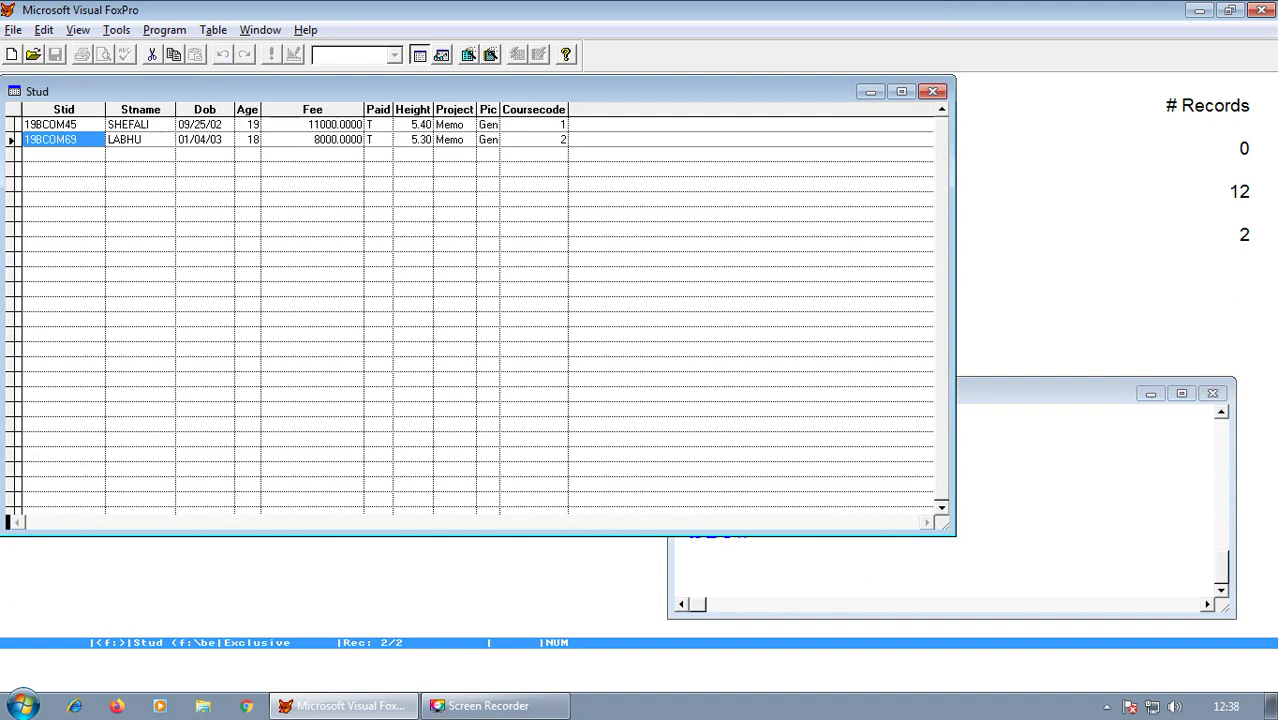
pyautogui.hotkey('ctrl', 'y')
pyautogui.hotkey('ctrl', 'y')
pyautogui.hotkey('ctrl', 'y')
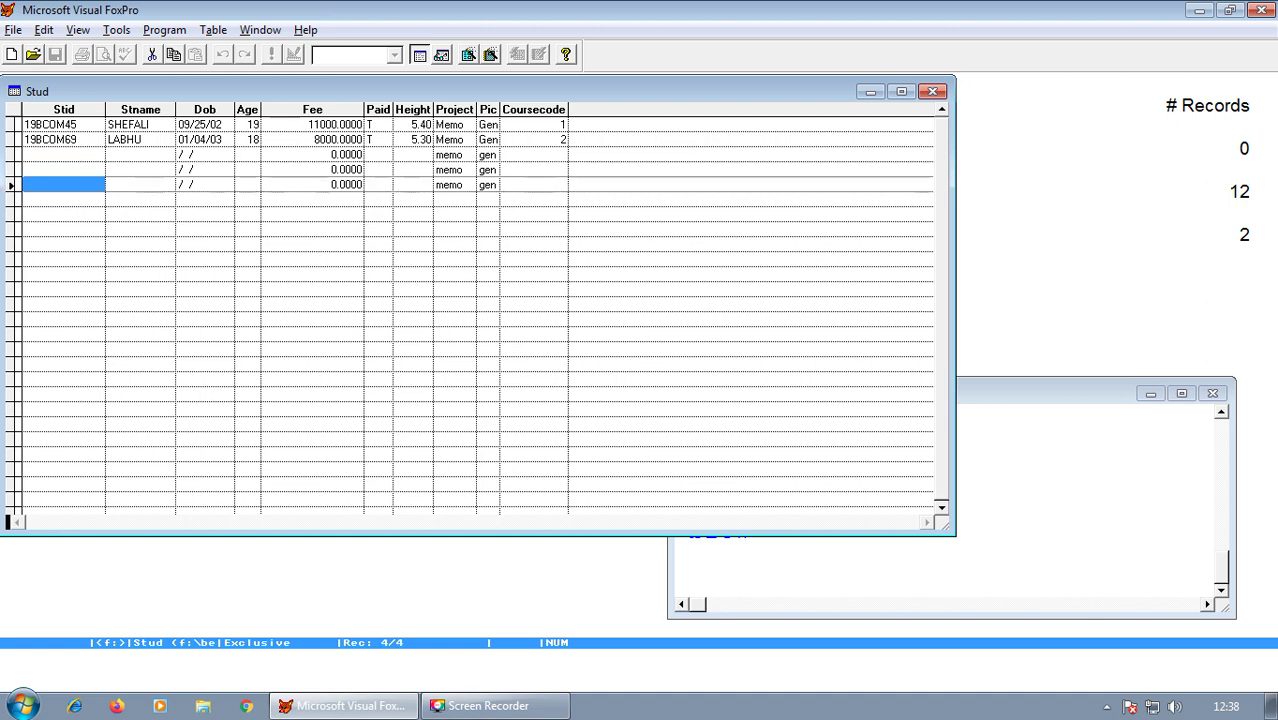
# Step: Fill record 3 with the student's ID and name, age 20, fee 80000, paid T and course code 3
pyautogui.click(63, 154)
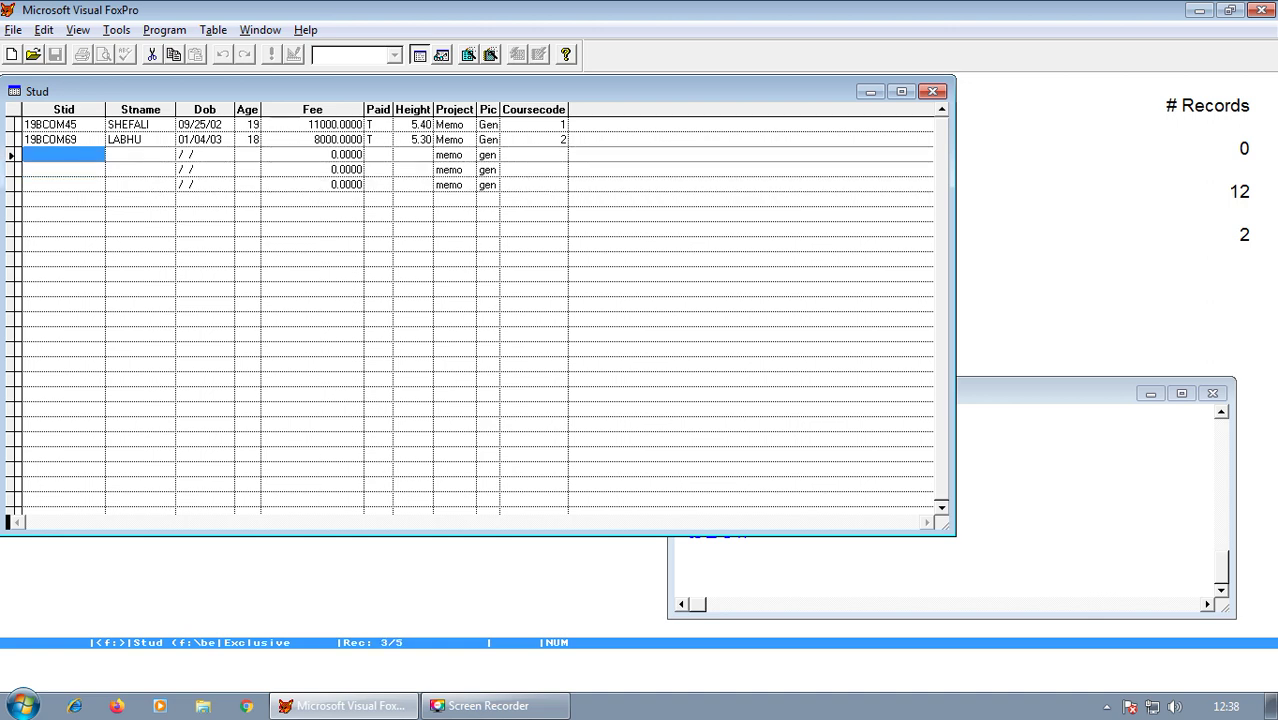
pyautogui.write('19bcc')
pyautogui.press('BackSpace')
pyautogui.write('om')
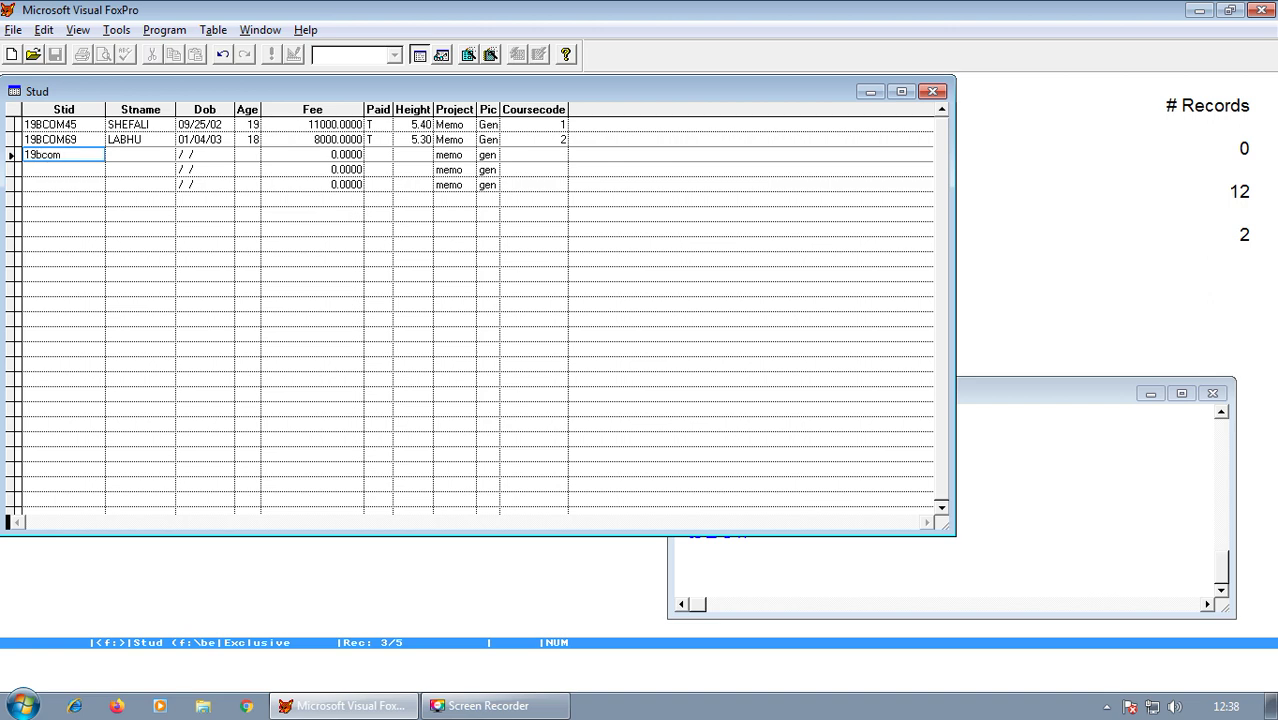
pyautogui.press('BackSpace')
pyautogui.press('BackSpace')
pyautogui.press('BackSpace')
pyautogui.press('BackSpace')
pyautogui.press('capslock')
pyautogui.write('BBA7')
pyautogui.press('Tab')
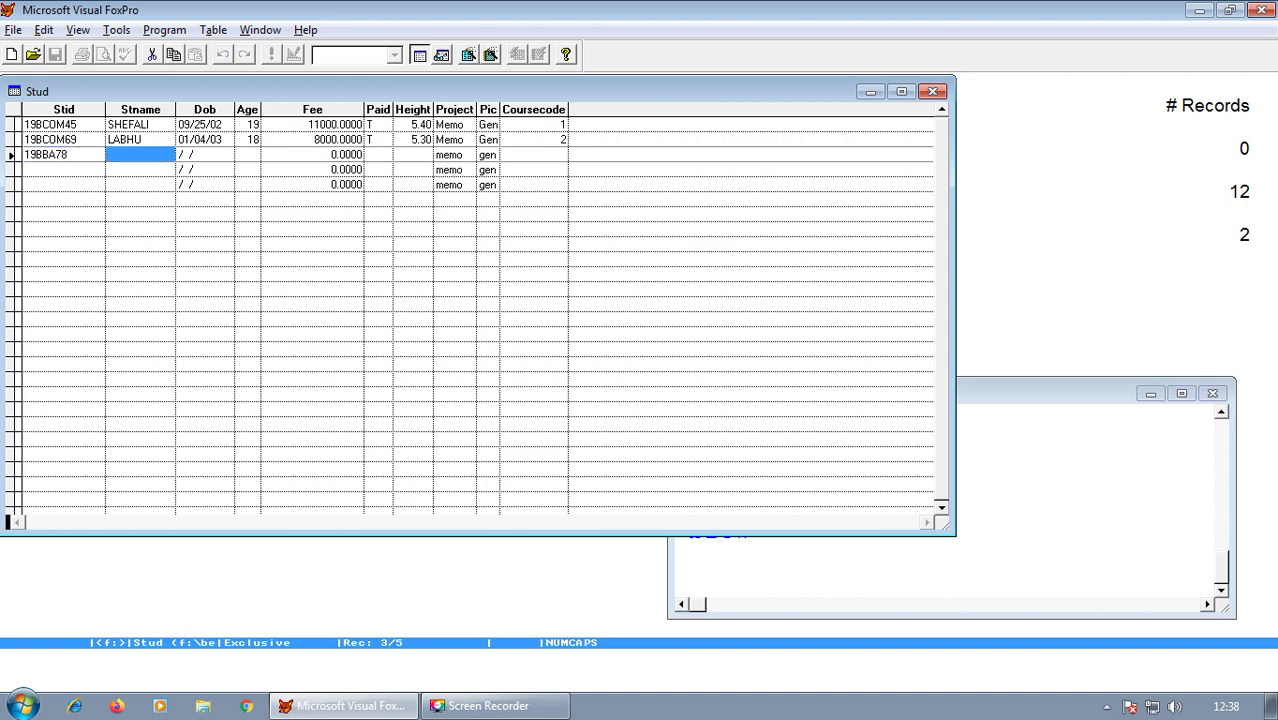
pyautogui.write('GUNJAN')
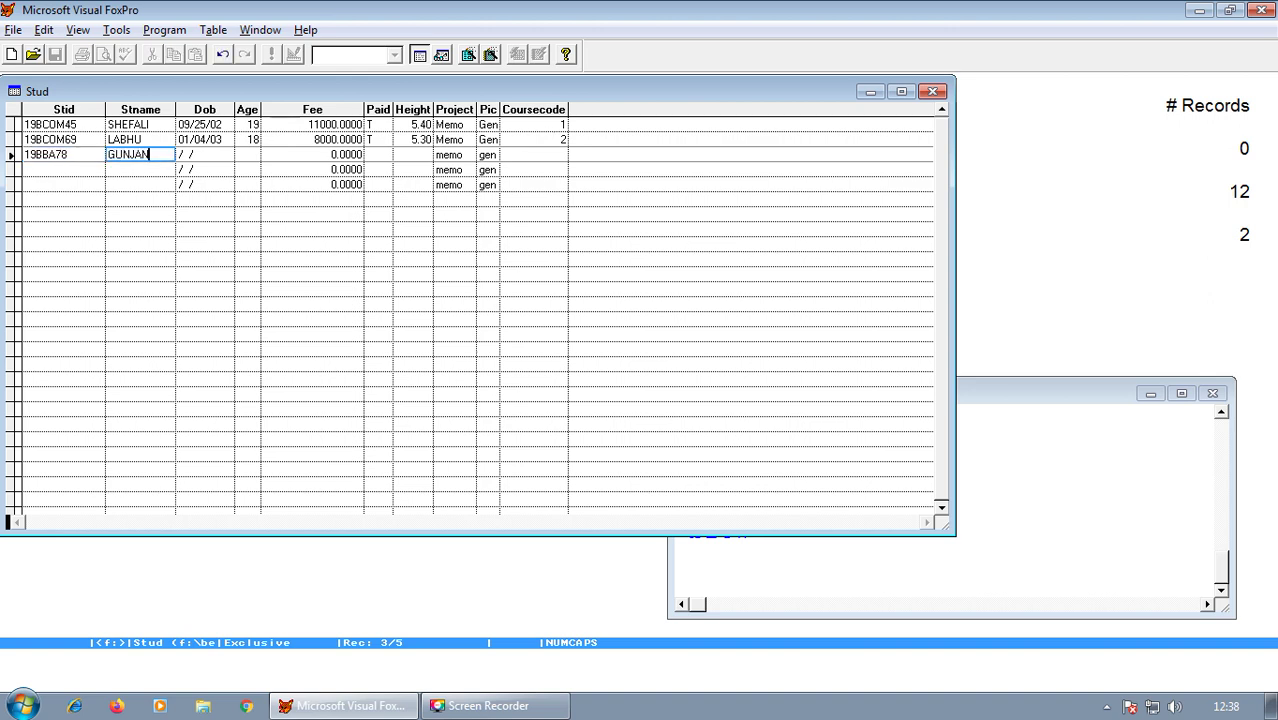
pyautogui.press('Tab')
pyautogui.press('Tab')
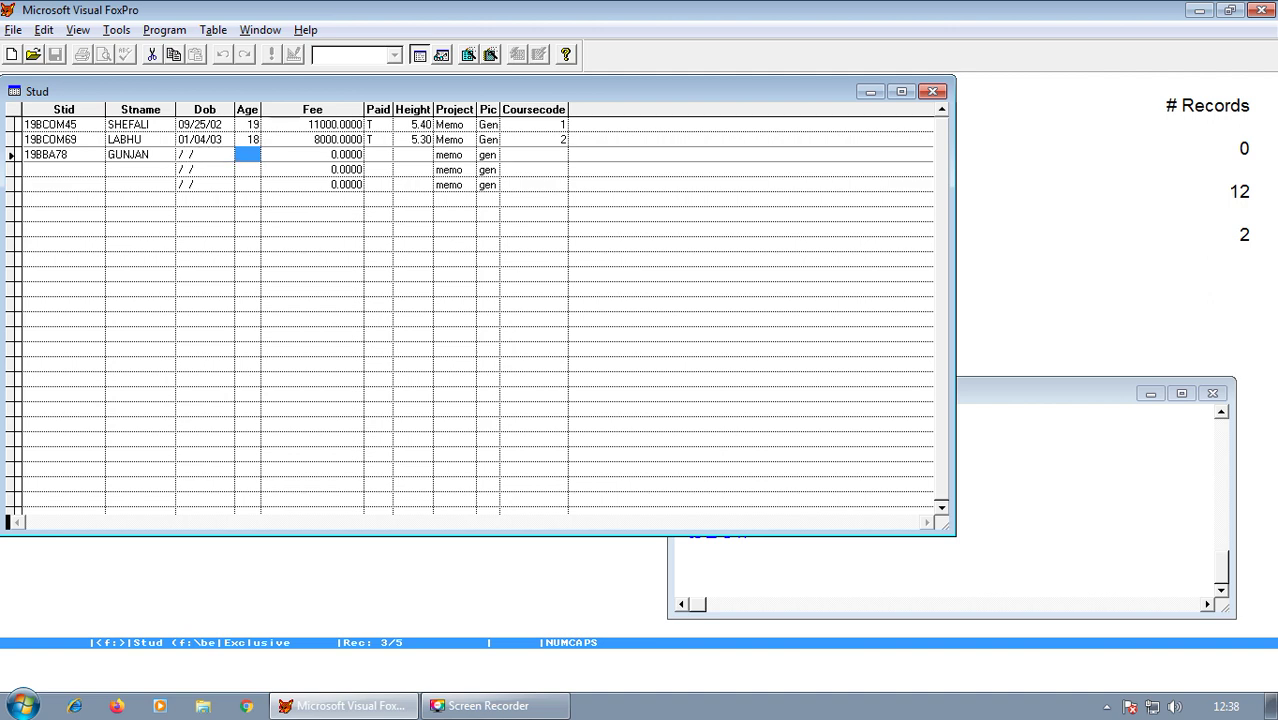
pyautogui.write('20')
pyautogui.press('Tab')
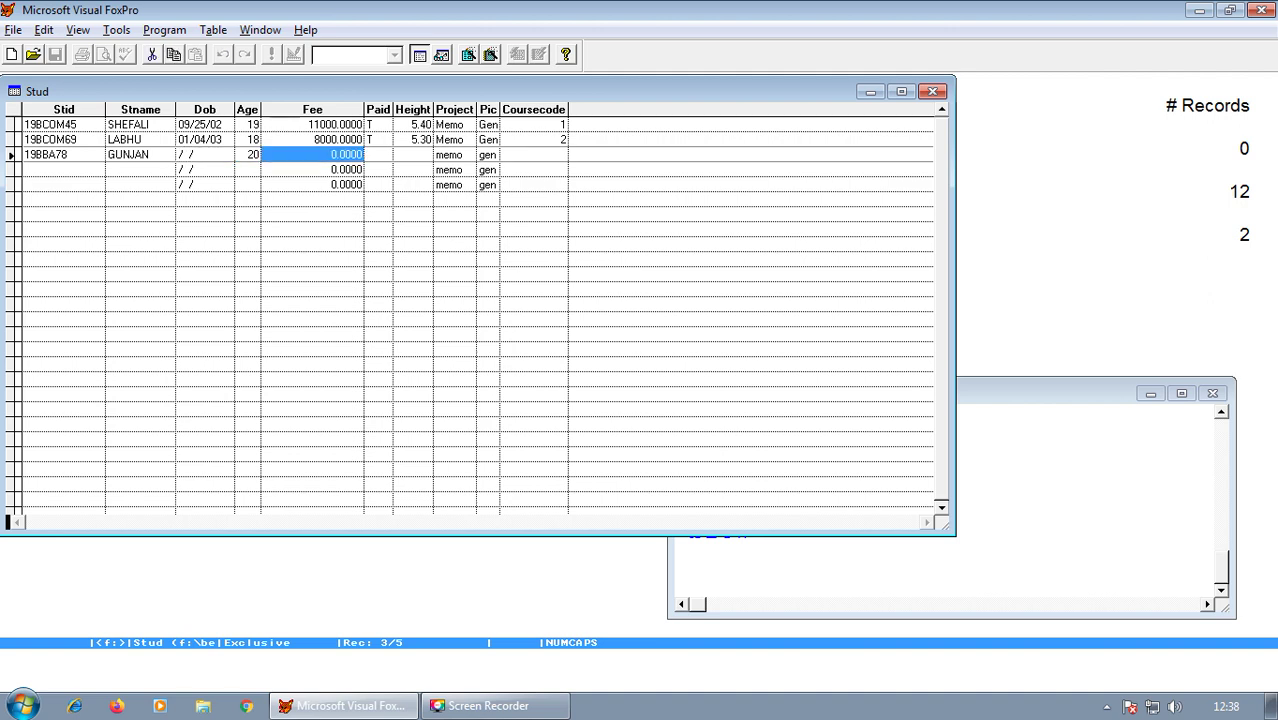
pyautogui.write('80000')
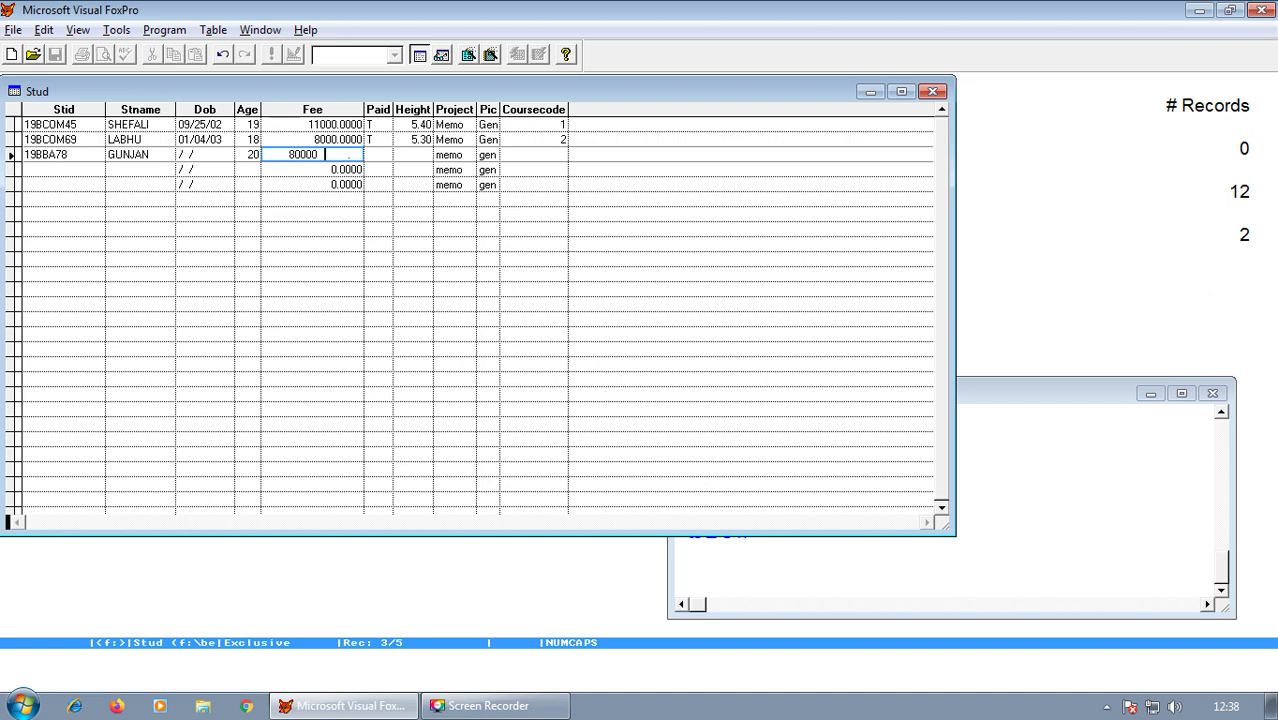
pyautogui.press('Tab')
pyautogui.write('T')
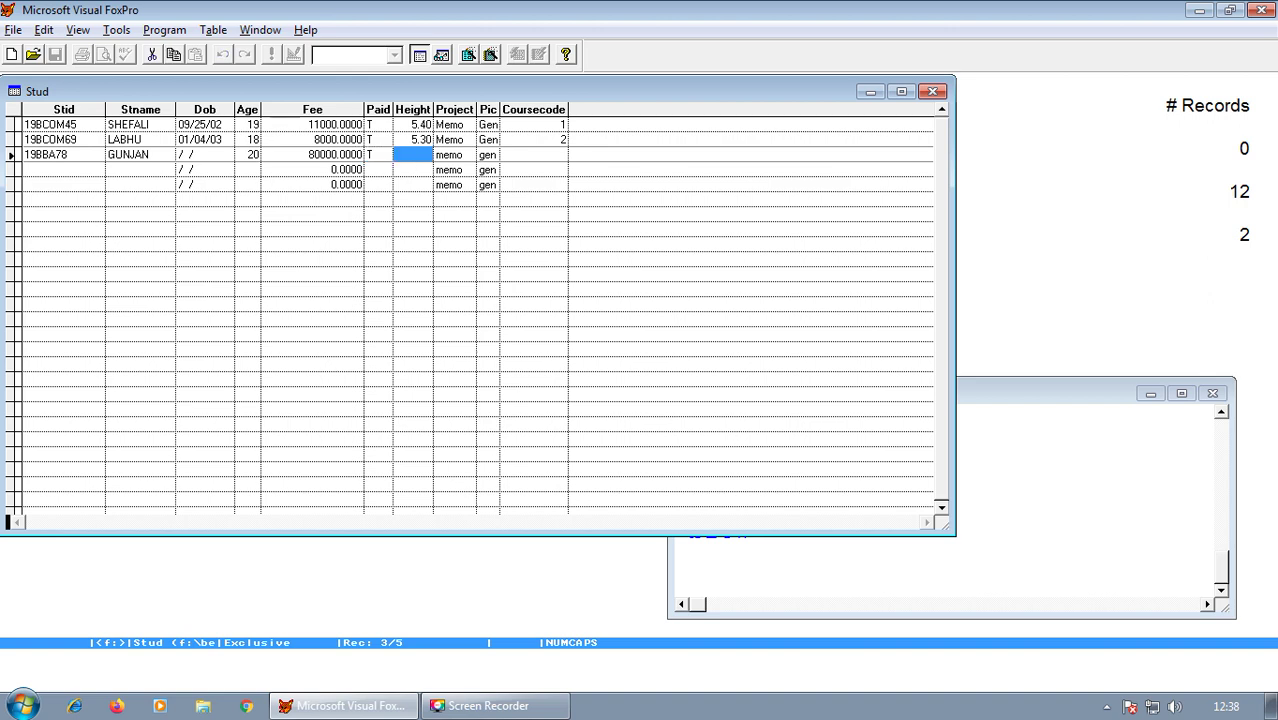
pyautogui.press('Tab')
pyautogui.press('Tab')
pyautogui.press('Tab')
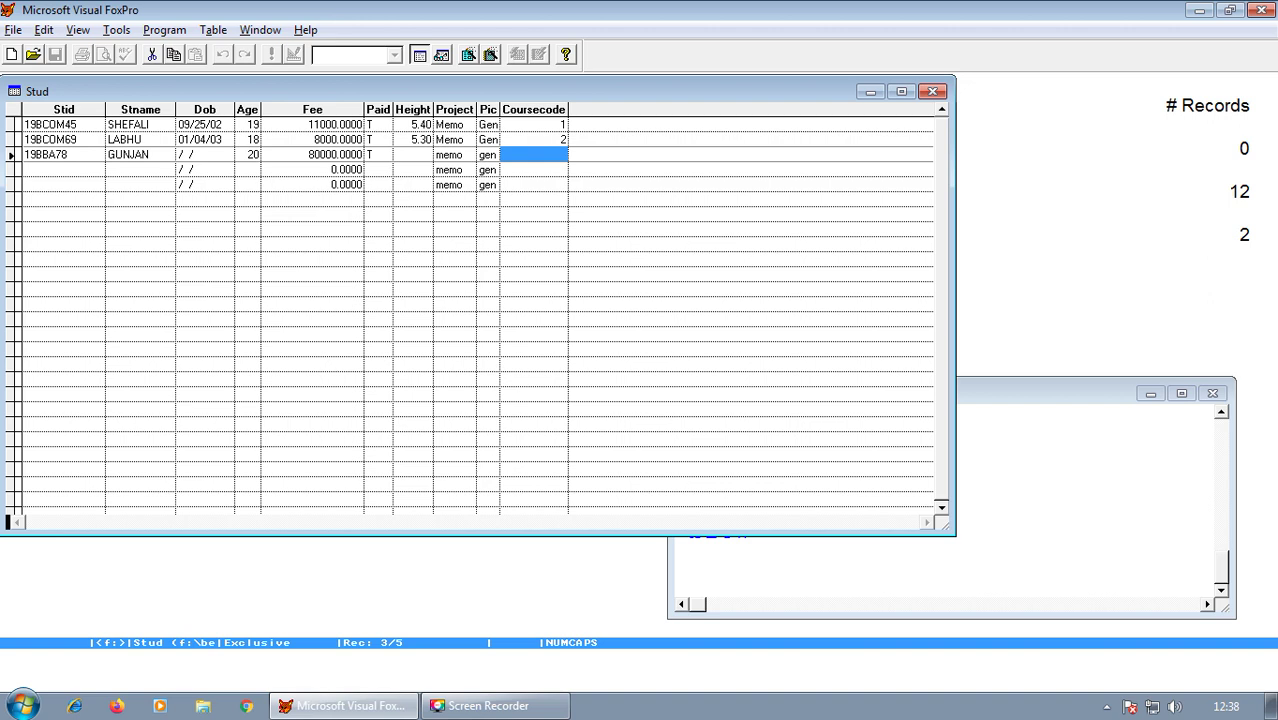
pyautogui.write('3')
pyautogui.press('Down')
# Step: Change record 2's course code to 1
pyautogui.hotkey('shift', 'Tab')
pyautogui.hotkey('shift', 'Tab')
pyautogui.hotkey('shift', 'Tab')
pyautogui.hotkey('shift', 'Tab')
pyautogui.hotkey('shift', 'Tab')
pyautogui.hotkey('shift', 'Tab')
pyautogui.hotkey('shift', 'Tab')
pyautogui.press('Up')
pyautogui.press('Up')
pyautogui.press('Up')
pyautogui.press('Tab')
pyautogui.press('Tab')
pyautogui.press('Tab')
pyautogui.press('Tab')
pyautogui.press('Tab')
pyautogui.press('Down')
pyautogui.press('Tab')
pyautogui.press('Tab')
pyautogui.press('Tab')
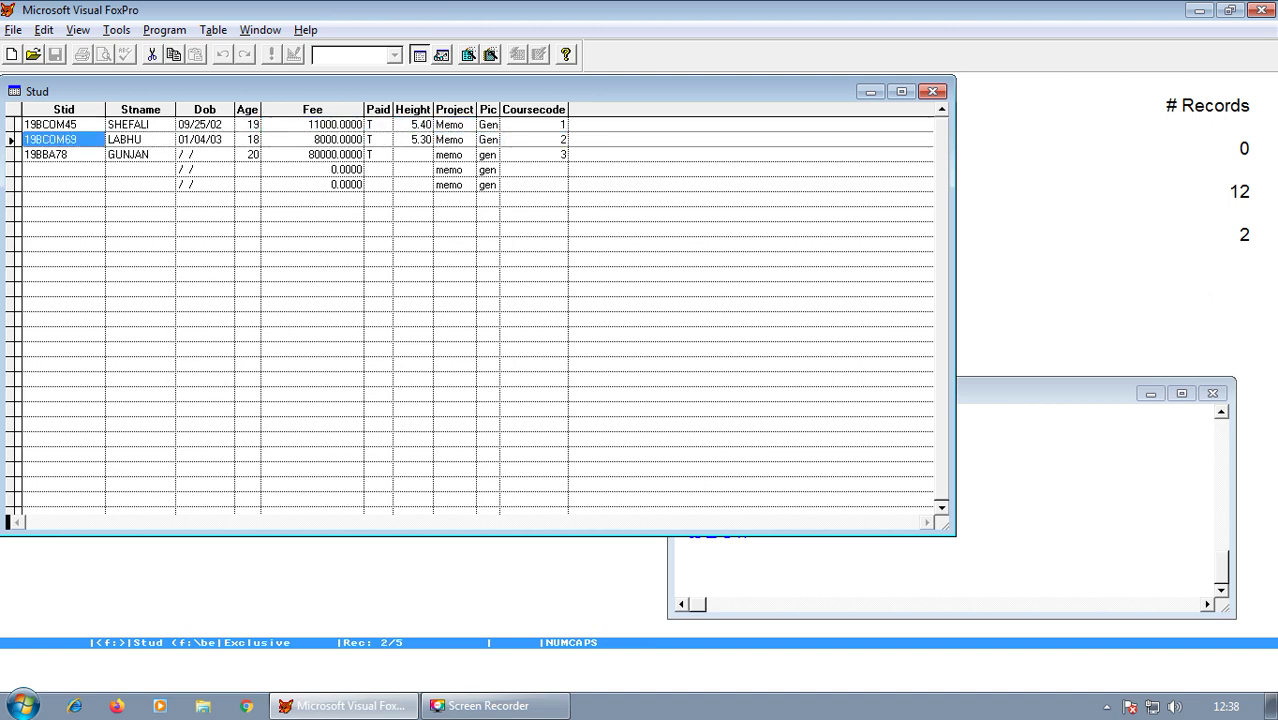
pyautogui.hotkey('shift', 'Tab')
pyautogui.write('1')
pyautogui.press('Down')
pyautogui.press('Down')
pyautogui.hotkey('shift', 'Tab')
pyautogui.hotkey('shift', 'Tab')
pyautogui.hotkey('shift', 'Tab')
pyautogui.hotkey('shift', 'Tab')
pyautogui.hotkey('shift', 'Tab')
pyautogui.hotkey('shift', 'Tab')
pyautogui.hotkey('shift', 'Tab')
pyautogui.hotkey('shift', 'Tab')
pyautogui.hotkey('shift', 'Tab')
# Step: Fill record 4 with the student's ID and name, age 18 and course code 2
pyautogui.write('19')
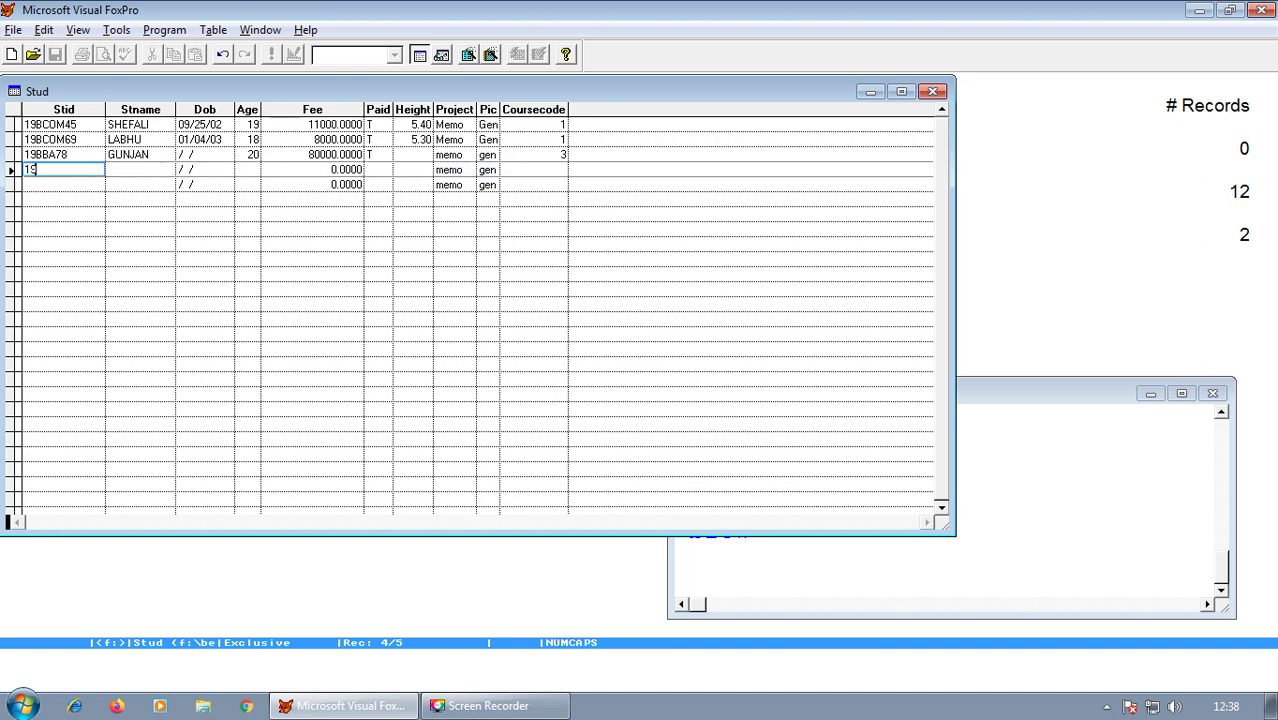
pyautogui.write('BCA009')
pyautogui.press('Tab')
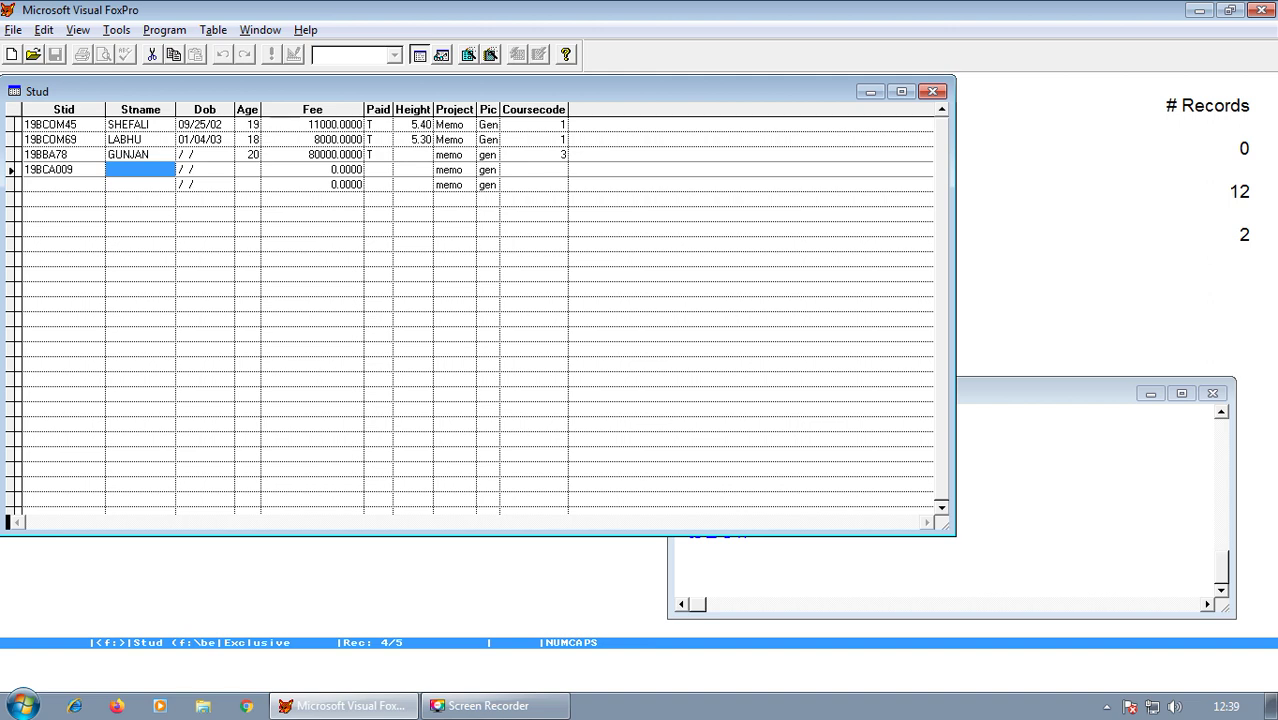
pyautogui.write('LATAXI')
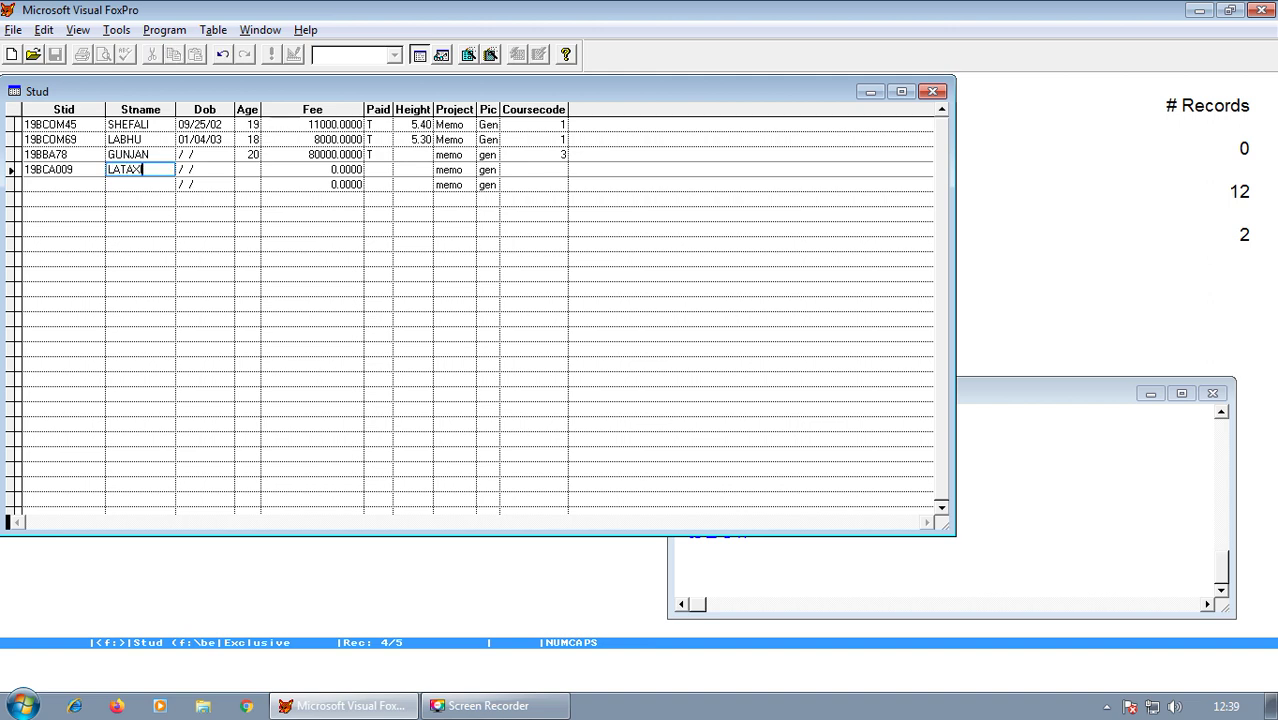
pyautogui.press('Tab')
pyautogui.press('Tab')
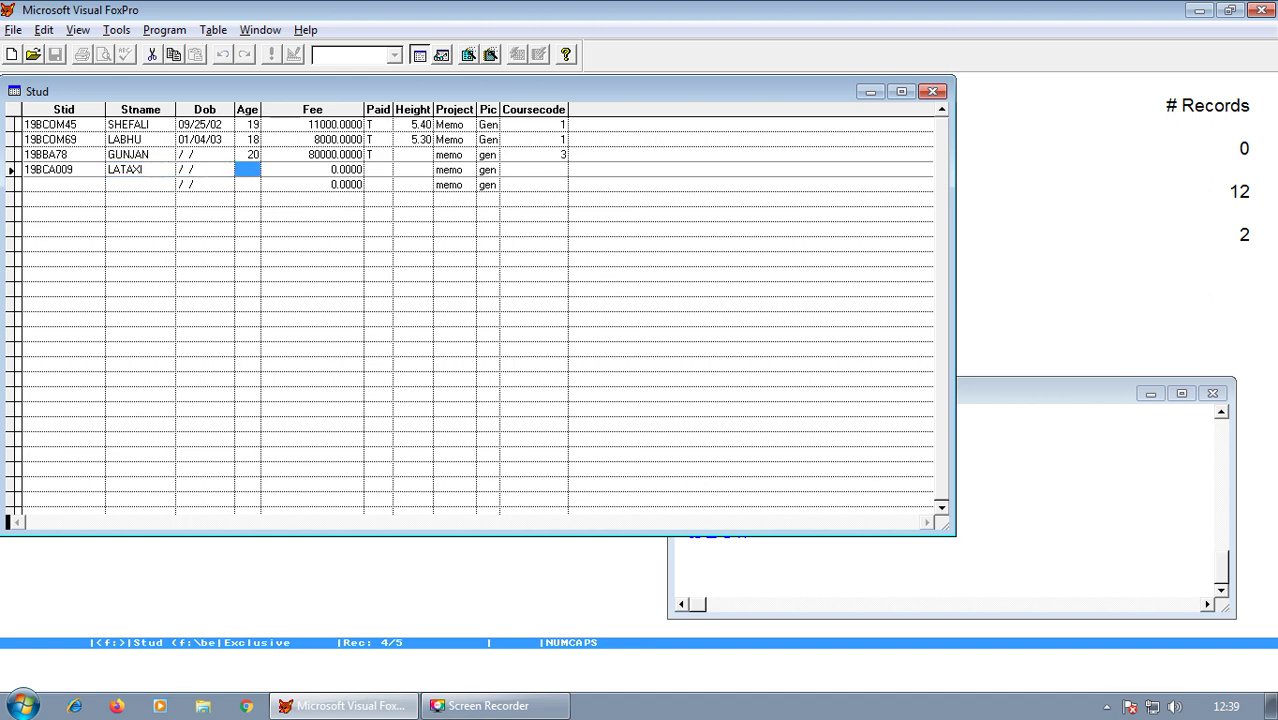
pyautogui.write('18')
pyautogui.press('Tab')
pyautogui.press('Tab')
pyautogui.press('Tab')
pyautogui.press('Tab')
pyautogui.press('Tab')
pyautogui.press('Tab')
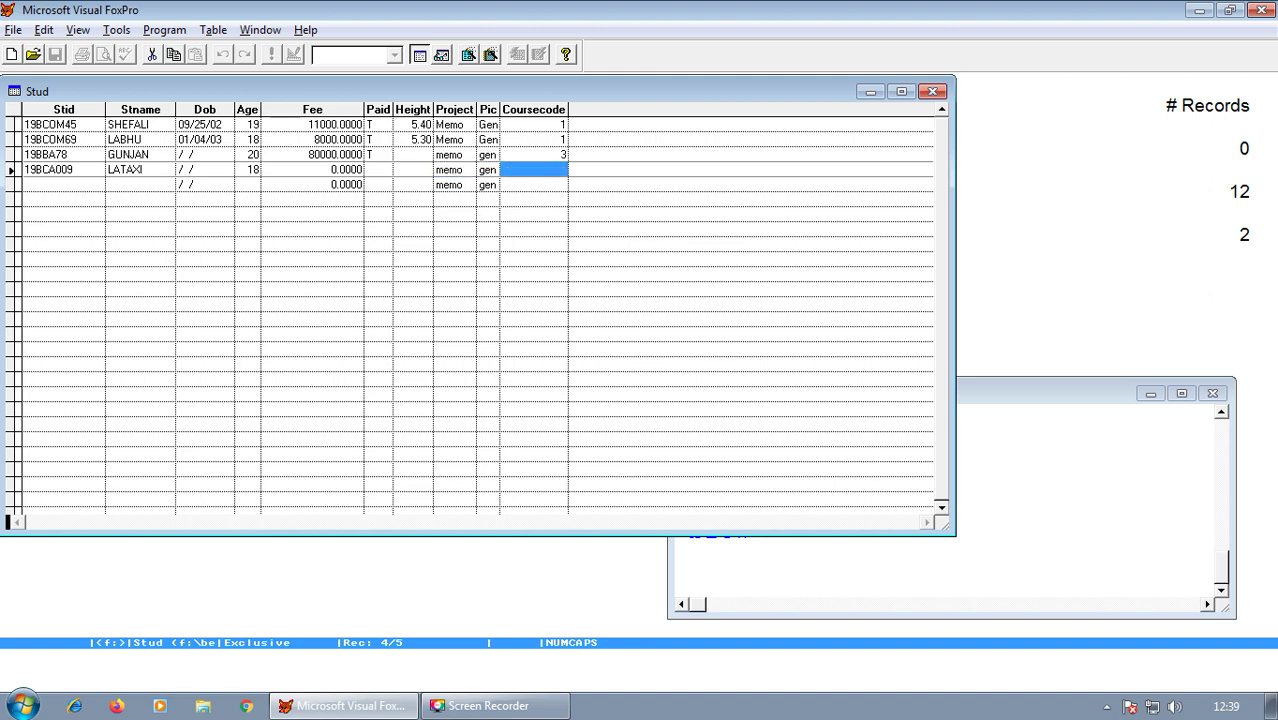
pyautogui.write('2')
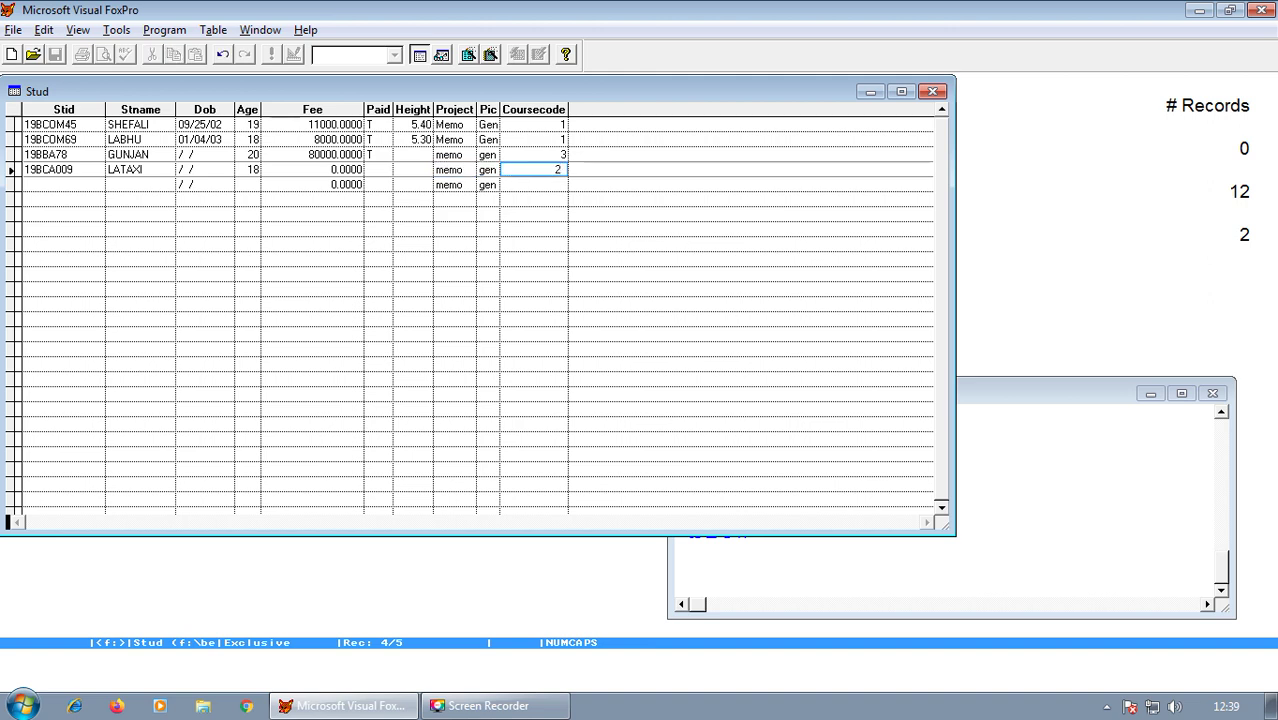
pyautogui.press('Down')
# Step: Fill record 5 with the student's ID and name, age 21 and course code 5
pyautogui.hotkey('shift', 'Tab')
pyautogui.hotkey('shift', 'Tab')
pyautogui.hotkey('shift', 'Tab')
pyautogui.hotkey('shift', 'Tab')
pyautogui.hotkey('shift', 'Tab')
pyautogui.hotkey('shift', 'Tab')
pyautogui.hotkey('shift', 'Tab')
pyautogui.hotkey('shift', 'Tab')
pyautogui.hotkey('shift', 'Tab')
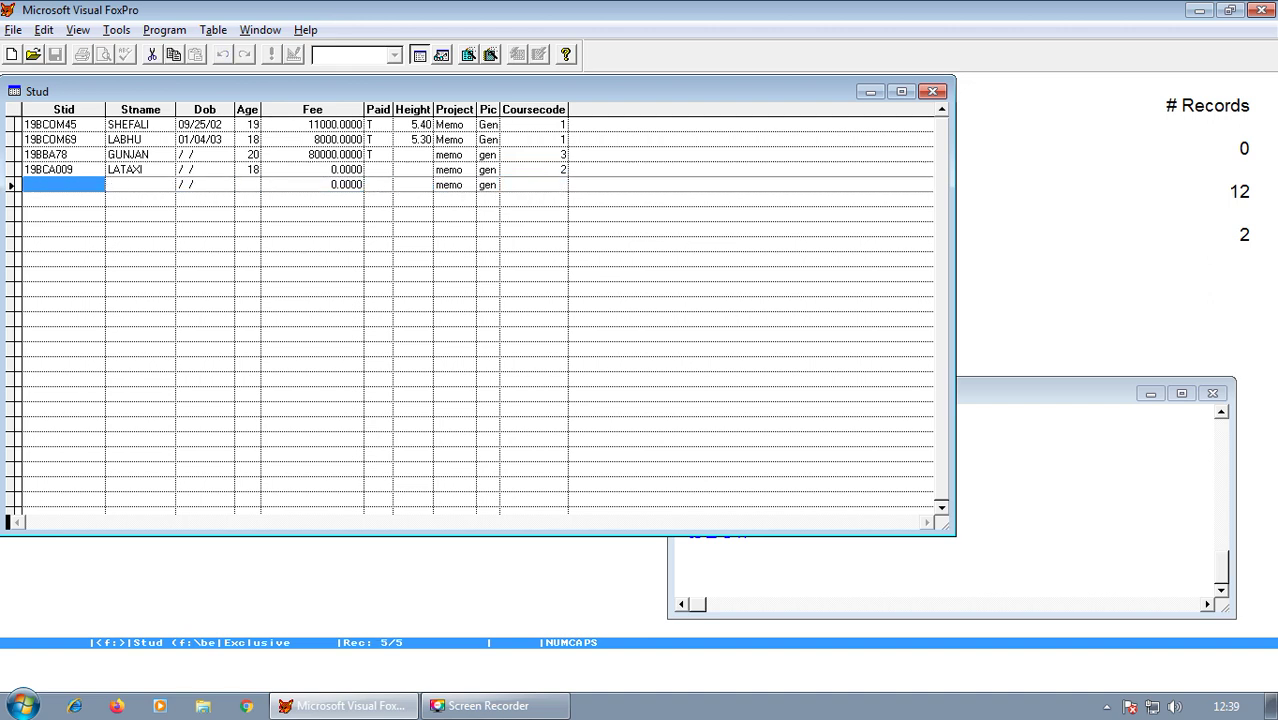
pyautogui.write('19MBA')
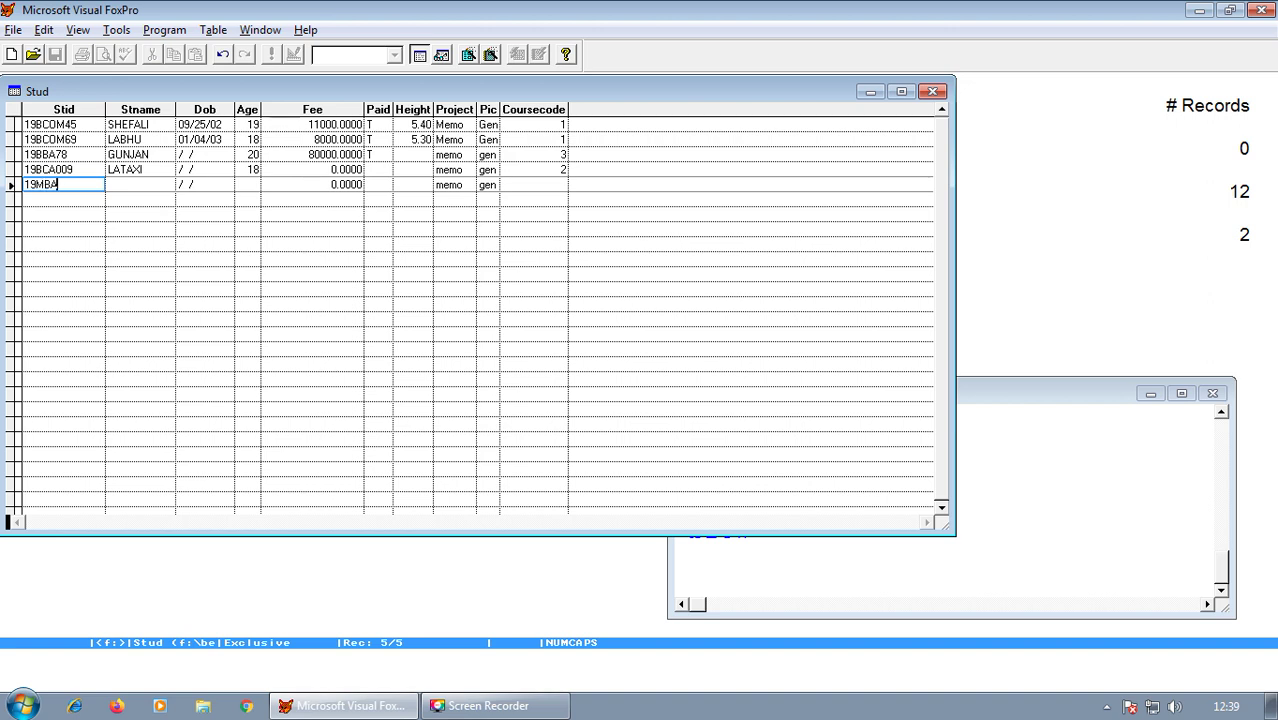
pyautogui.write('101')
pyautogui.press('Tab')
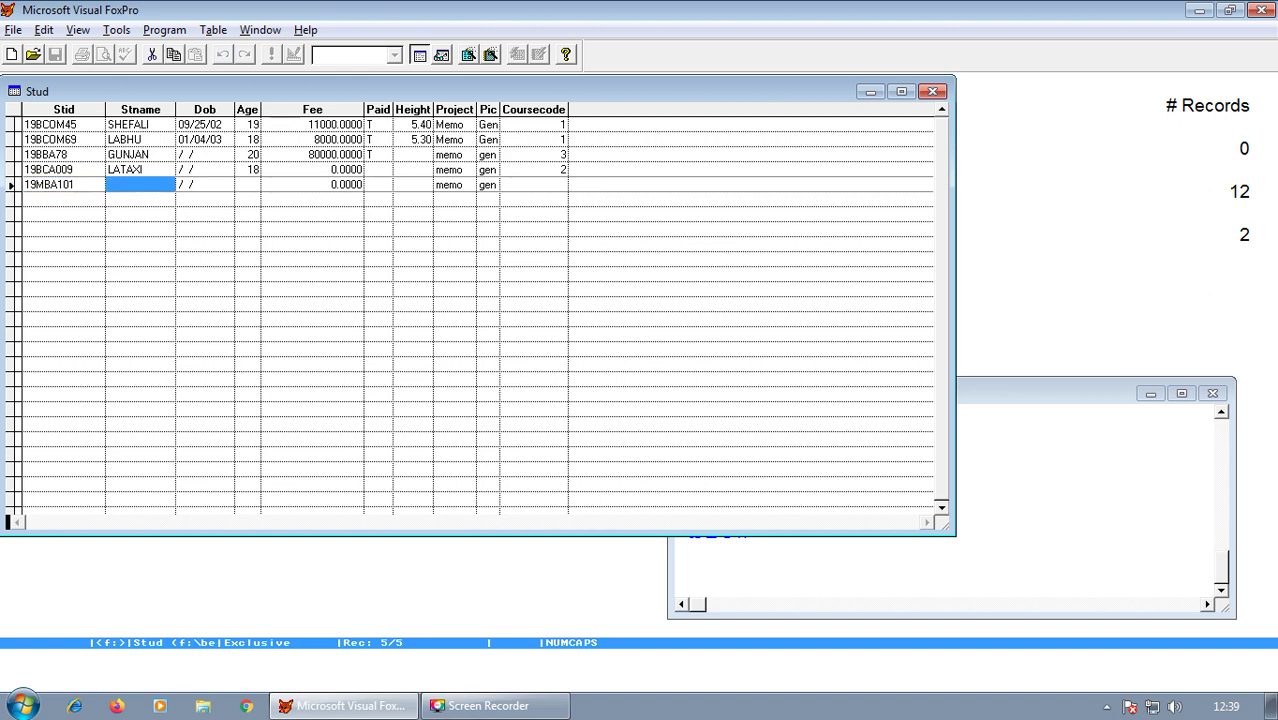
pyautogui.write('SHIVANI')
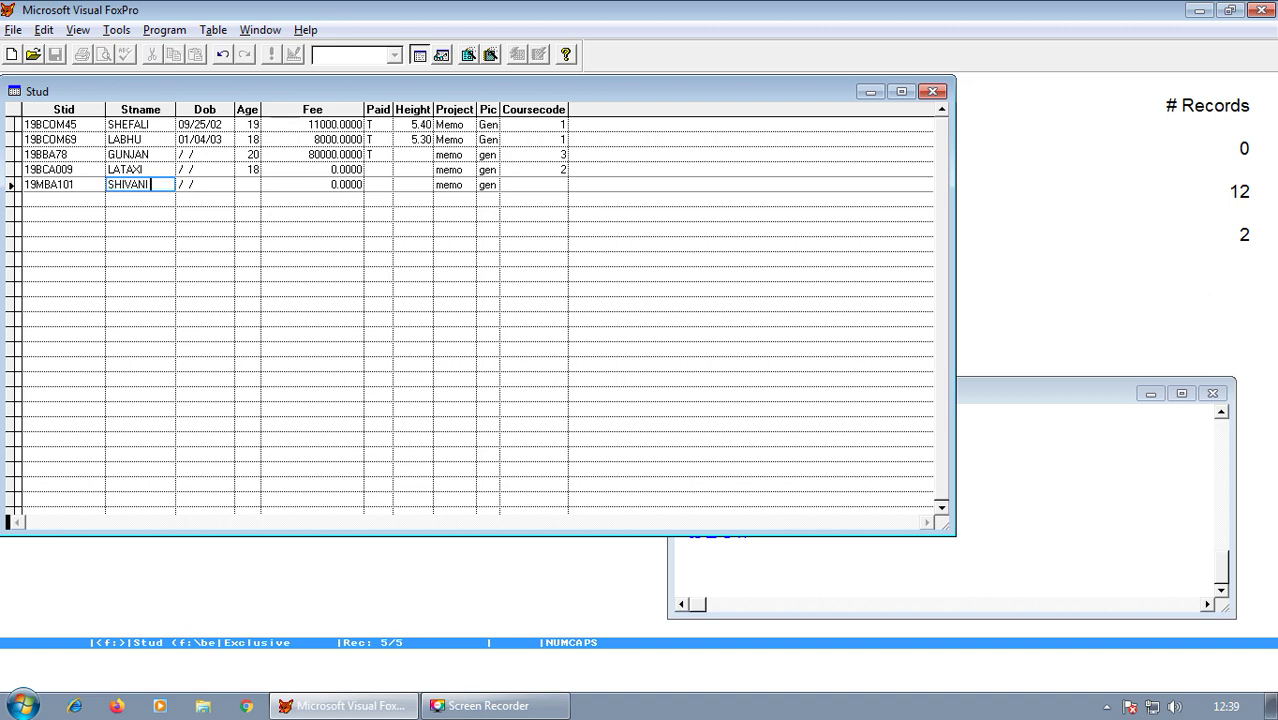
pyautogui.press('Tab')
pyautogui.press('Tab')
pyautogui.write('21')
pyautogui.press('Tab')
pyautogui.press('Tab')
pyautogui.press('Tab')
pyautogui.press('Tab')
pyautogui.press('Tab')
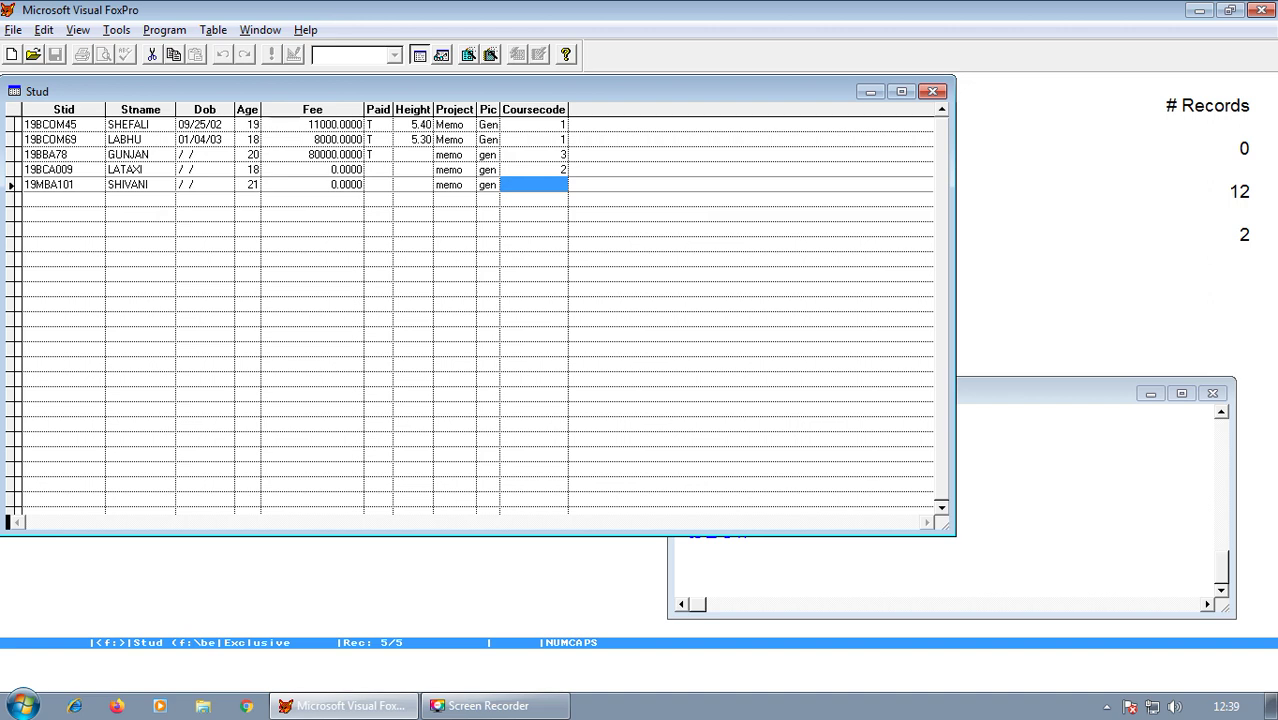
pyautogui.write('5')
pyautogui.press('Up')
pyautogui.press('Up')
pyautogui.press('Up')
pyautogui.press('Up')
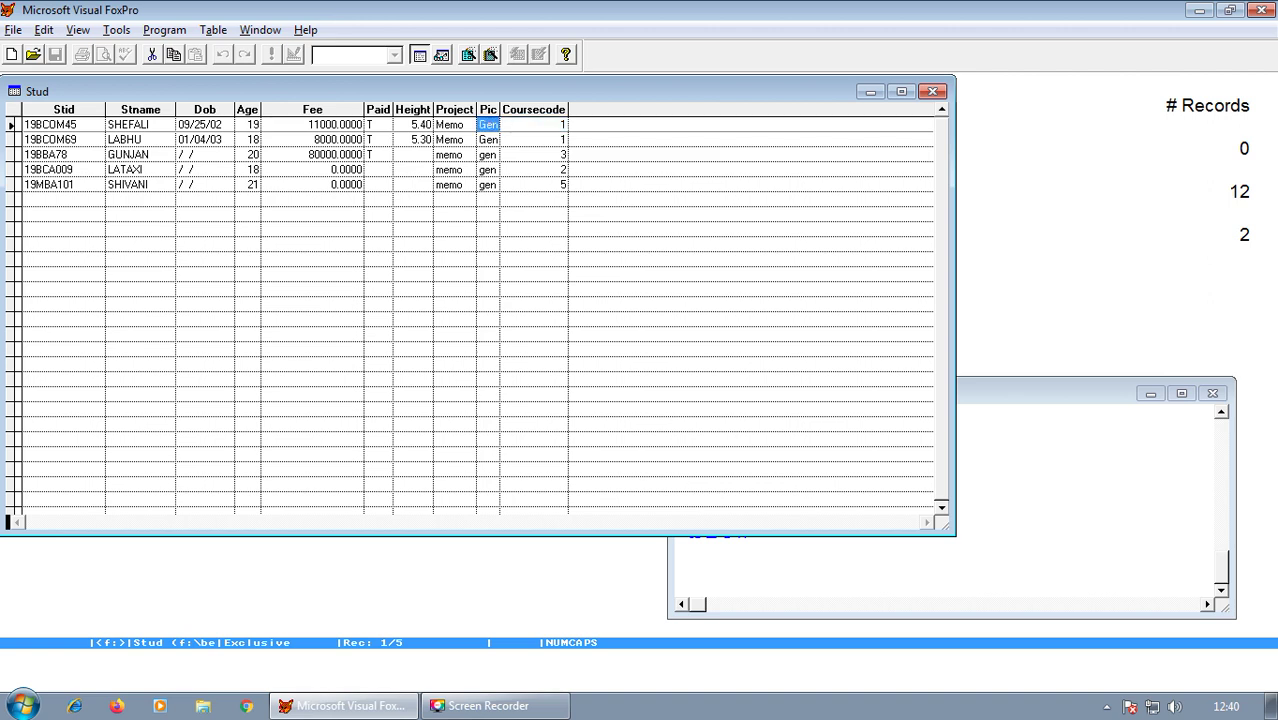
# Step: Review the course codes across the Stud records and close the browse window
pyautogui.press('Down')
pyautogui.press('Down')
pyautogui.press('Down')
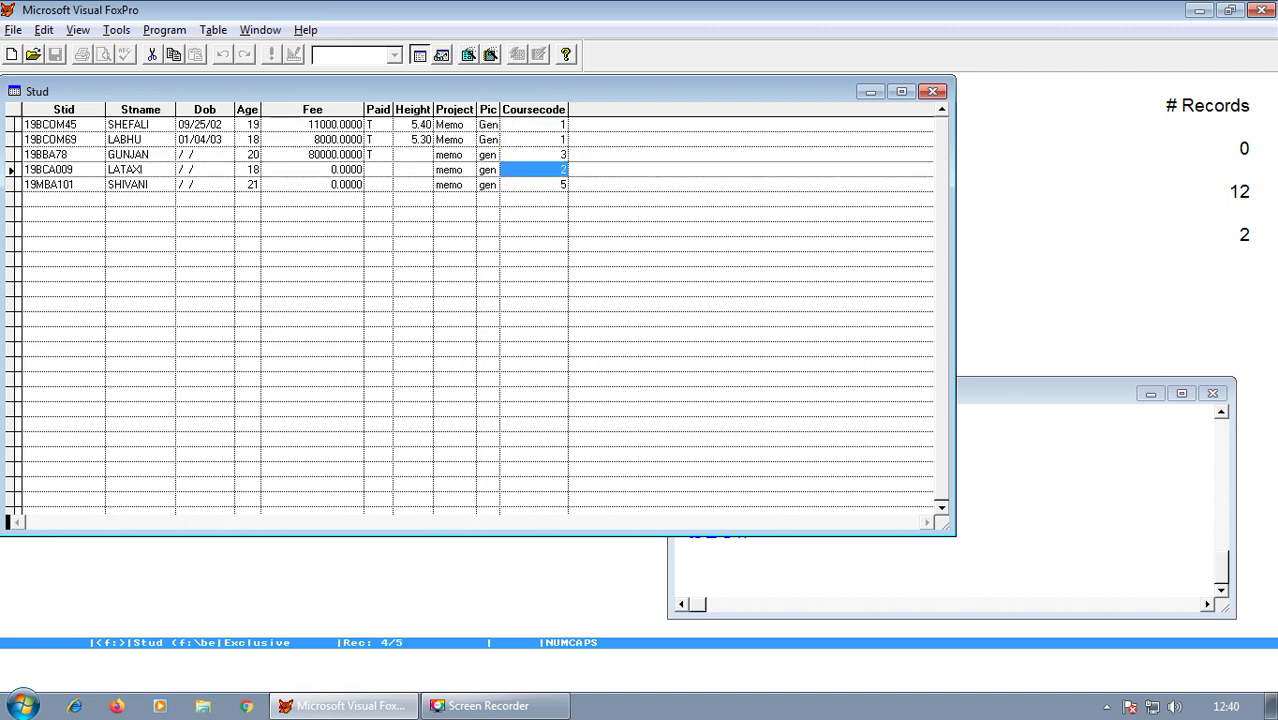
pyautogui.press('Up')
pyautogui.press('Up')
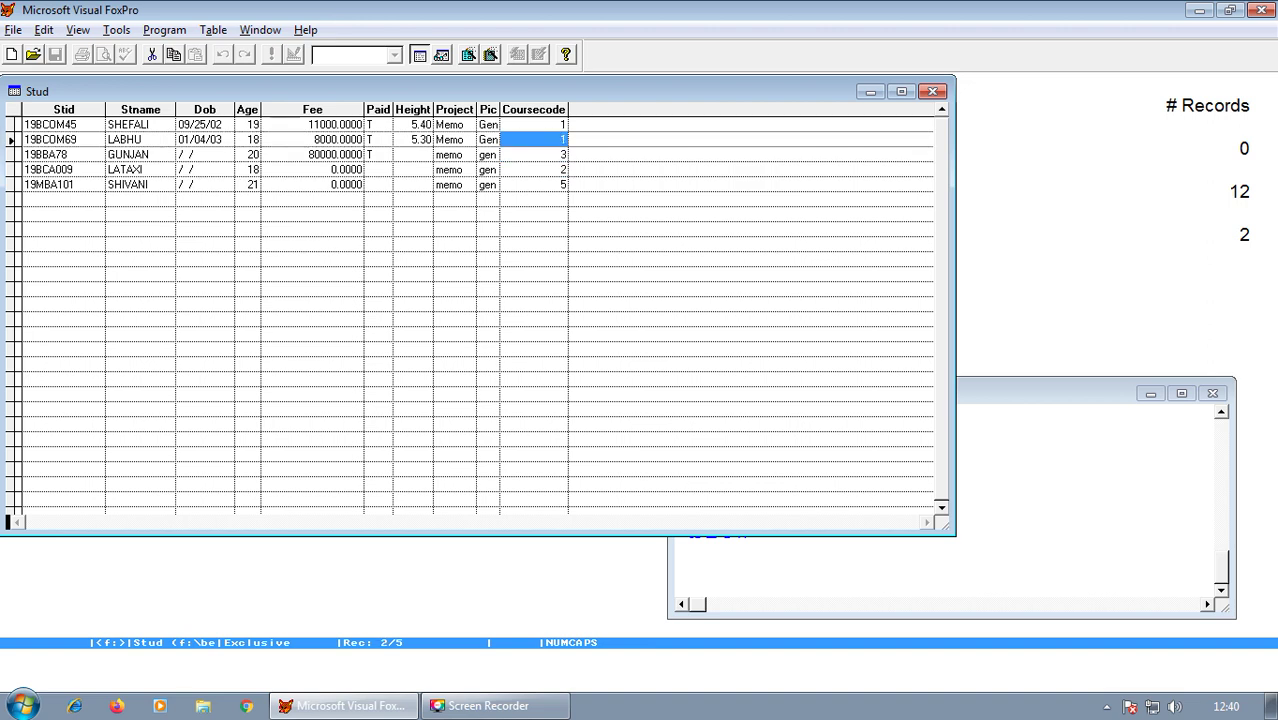
pyautogui.press('Left')
pyautogui.press('Left')
pyautogui.press('Left')
pyautogui.press('Left')
pyautogui.press('Left')
pyautogui.press('Left')
pyautogui.press('Left')
pyautogui.press('Left')
pyautogui.press('Left')
pyautogui.press('Up')
pyautogui.press('Right')
pyautogui.press('Right')
pyautogui.press('Right')
pyautogui.press('Right')
pyautogui.press('Right')
pyautogui.press('Right')
pyautogui.press('Right')
pyautogui.press('Escape')
# Step: Open the Course table with USE course and browse its records, then close the browse
pyautogui.write('USE')
pyautogui.press('capslock')
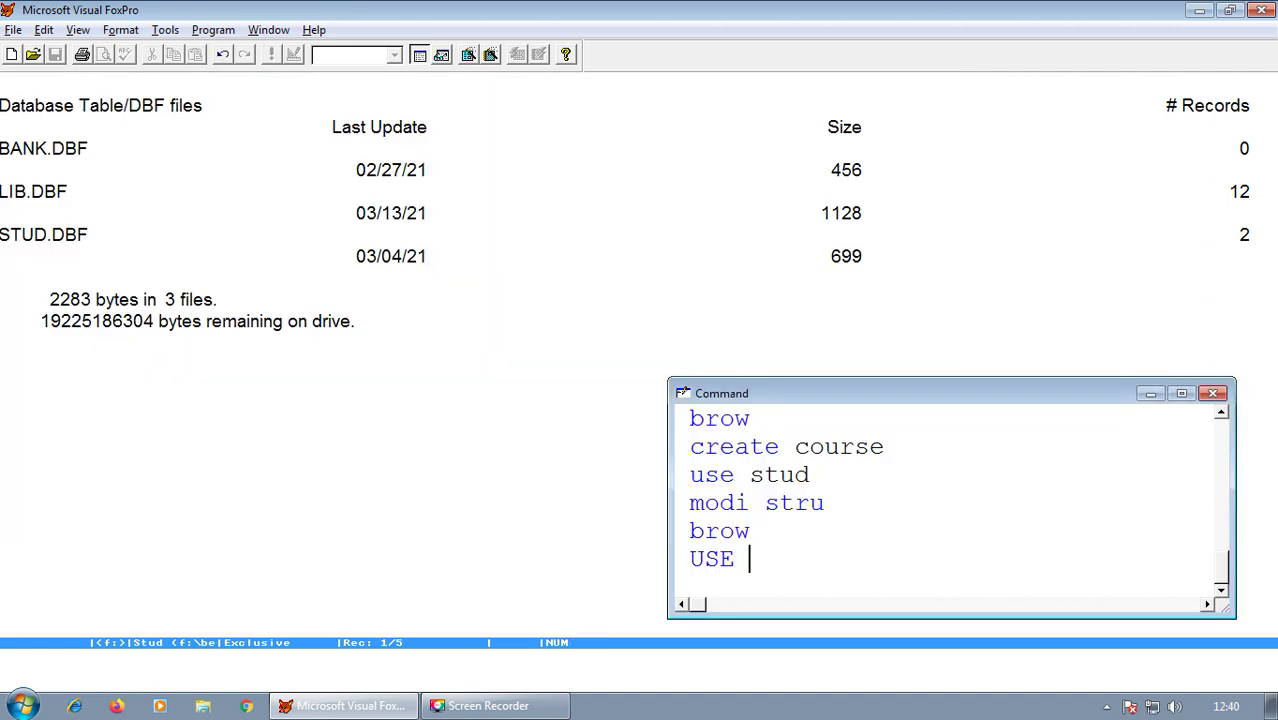
pyautogui.write('s')
pyautogui.press('BackSpace')
pyautogui.write('course')
pyautogui.press('Return')
pyautogui.press('Up')
pyautogui.press('Up')
pyautogui.press('Up')
pyautogui.press('Down')
pyautogui.press('Return')
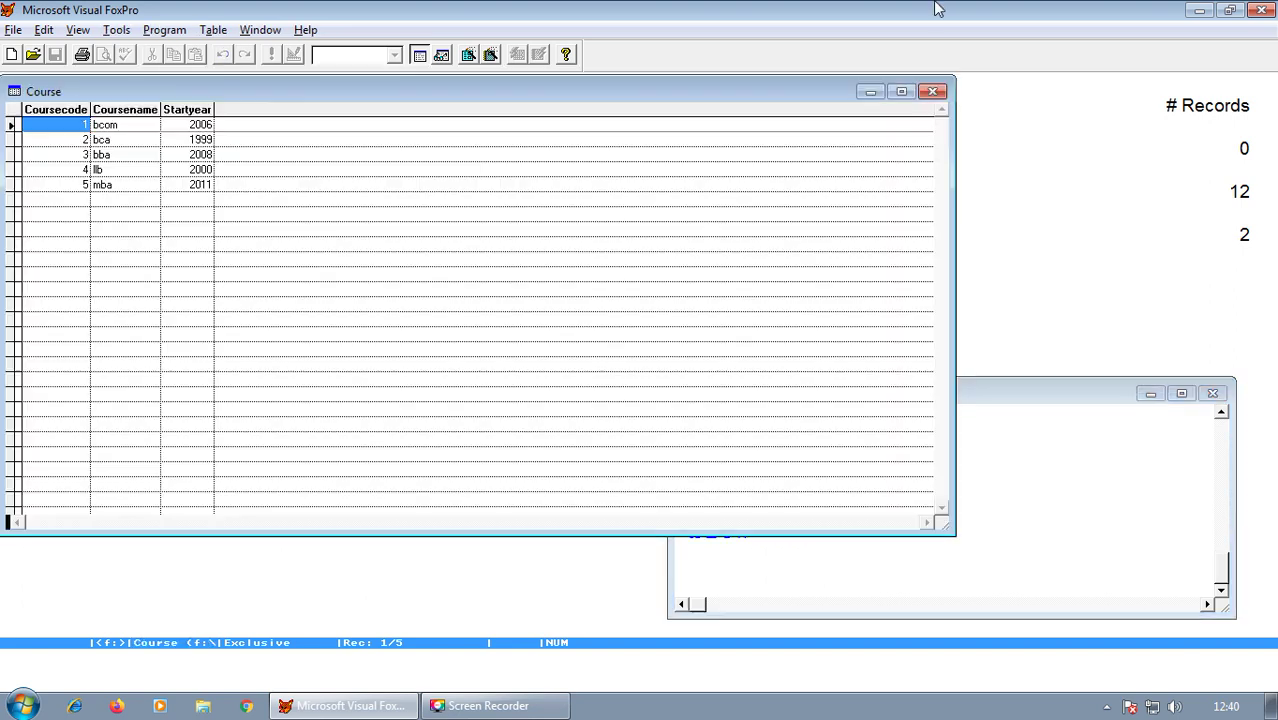
pyautogui.press('Tab')
pyautogui.press('Tab')
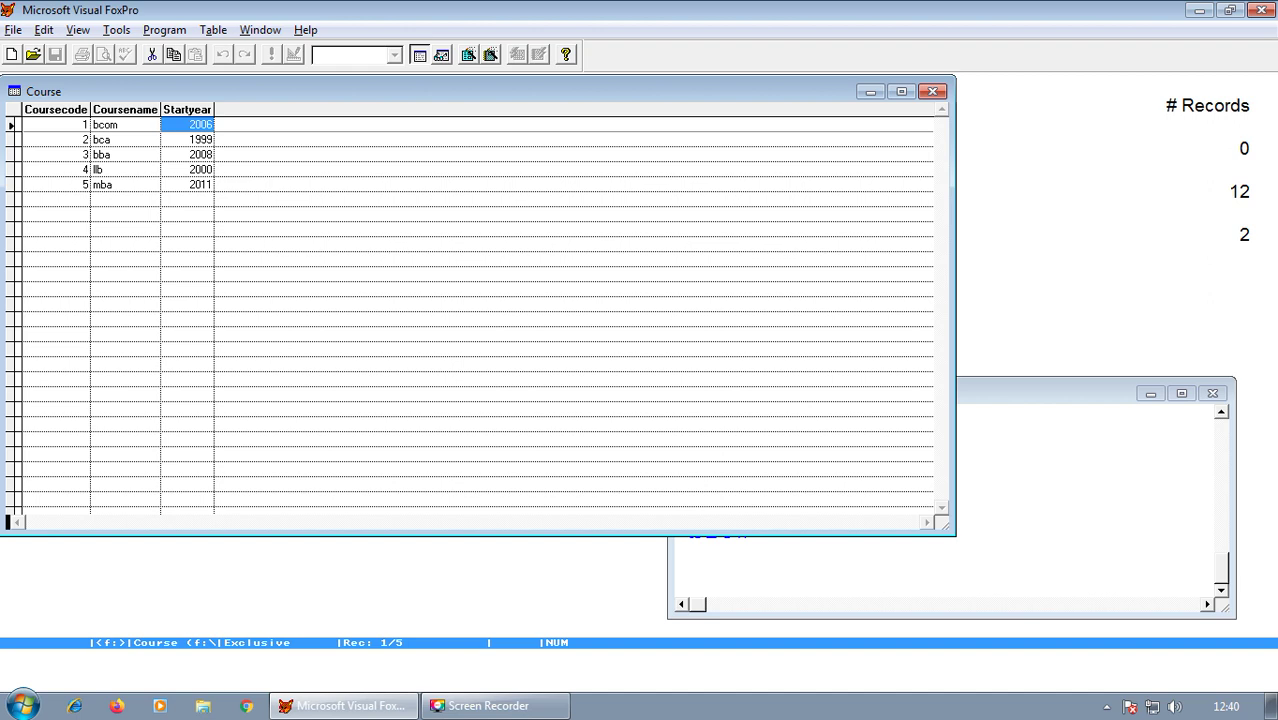
pyautogui.press('Escape')
# Step: Reopen and browse the Stud table from command history to compare course codes
pyautogui.press('Up')
pyautogui.press('Up')
pyautogui.press('Up')
pyautogui.press('Up')
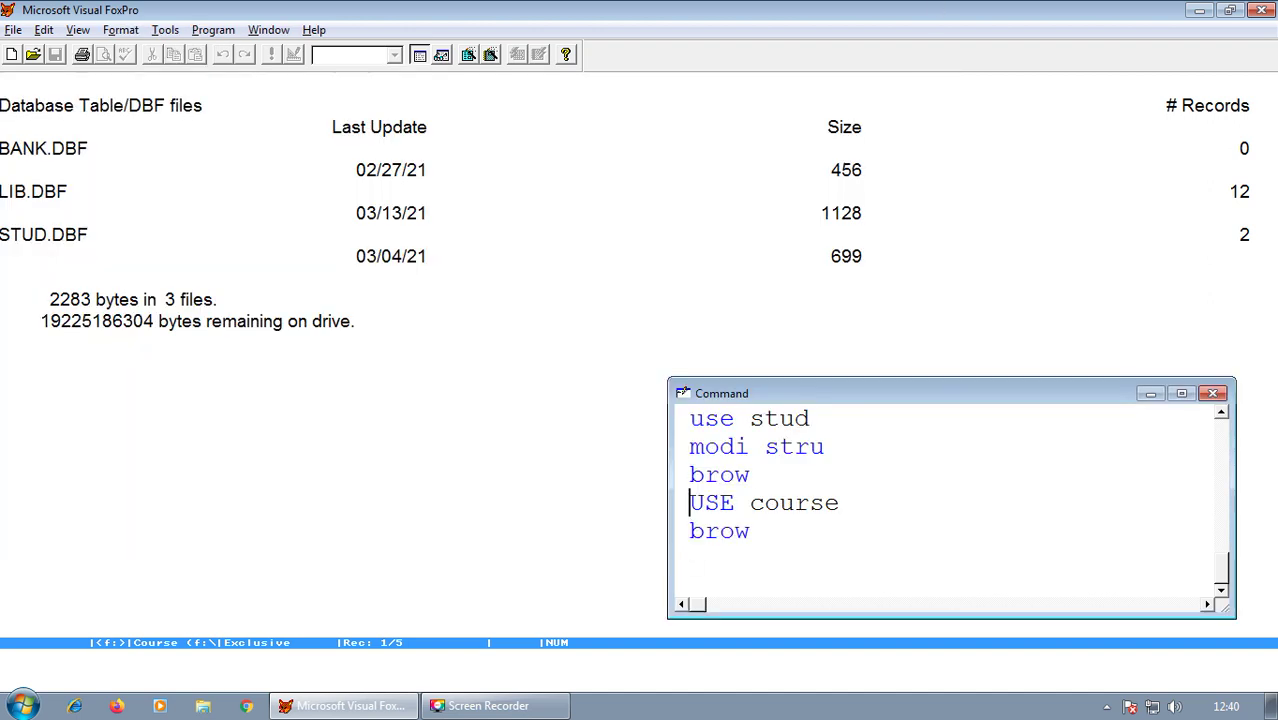
pyautogui.press('Up')
pyautogui.press('Return')
pyautogui.press('Up')
pyautogui.press('Up')
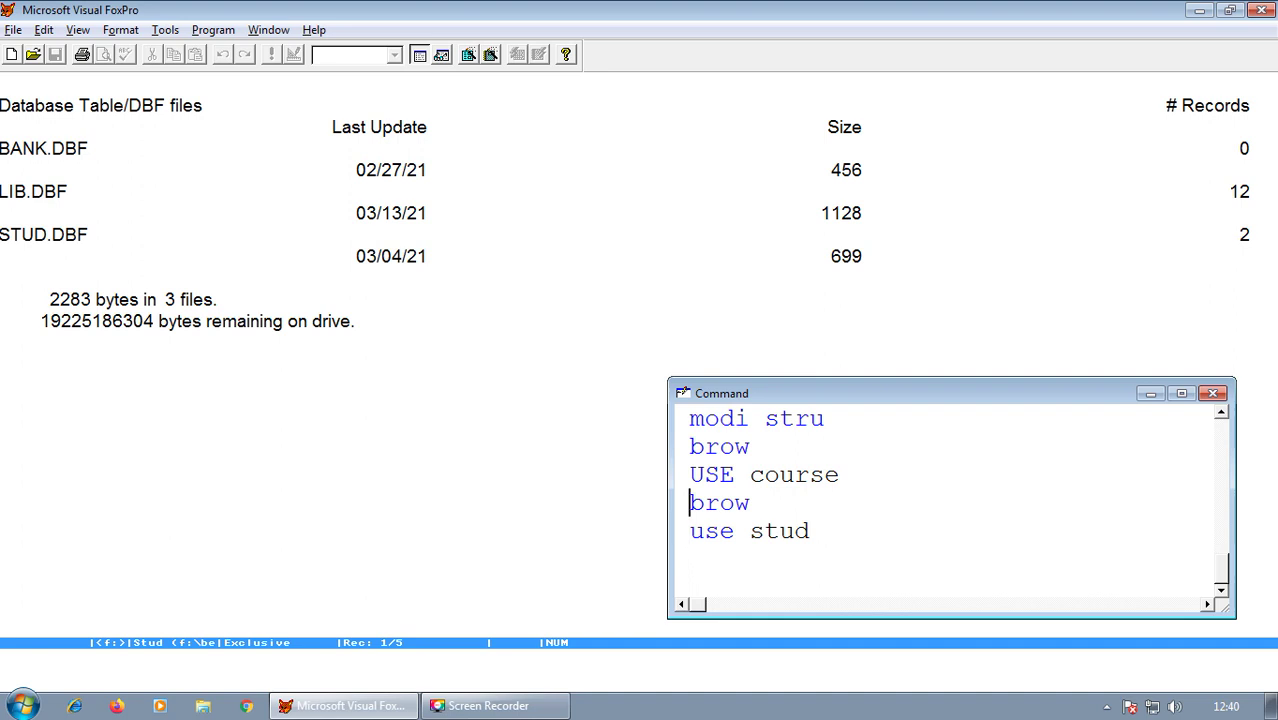
pyautogui.press('Return')
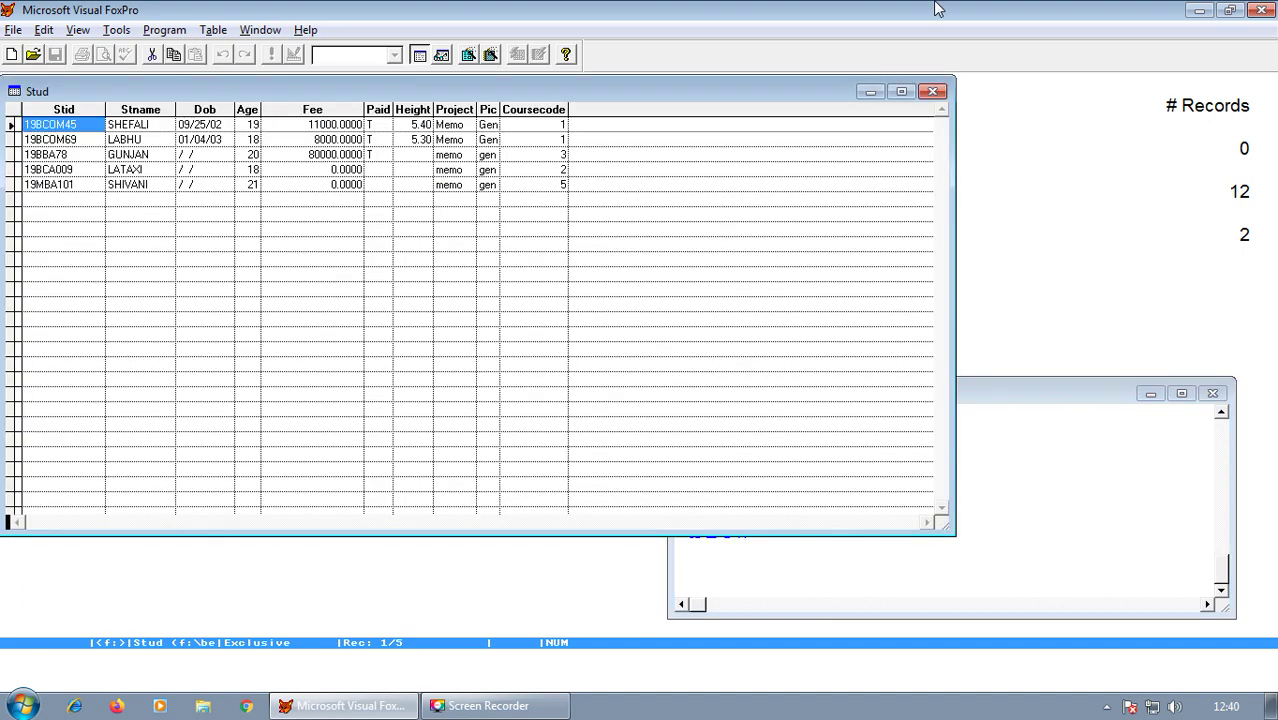
pyautogui.press('Down')
pyautogui.press('Down')
pyautogui.press('Down')
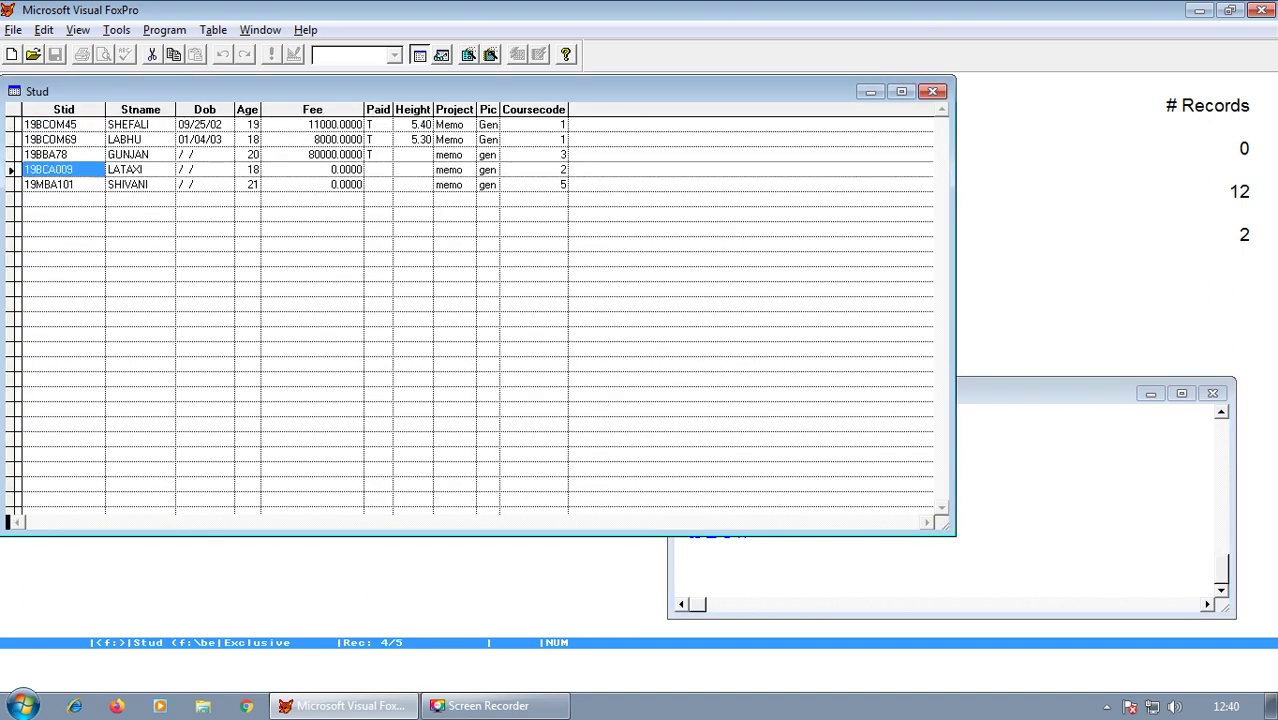
pyautogui.press('Tab')
pyautogui.press('Tab')
pyautogui.press('Tab')
pyautogui.press('Escape')
# Step: Reopen and browse the Course table again, leaving it open at record 2
pyautogui.press('Up')
pyautogui.press('Up')
pyautogui.press('Up')
pyautogui.press('Up')
pyautogui.press('Return')
pyautogui.press('Up')
pyautogui.press('Up')
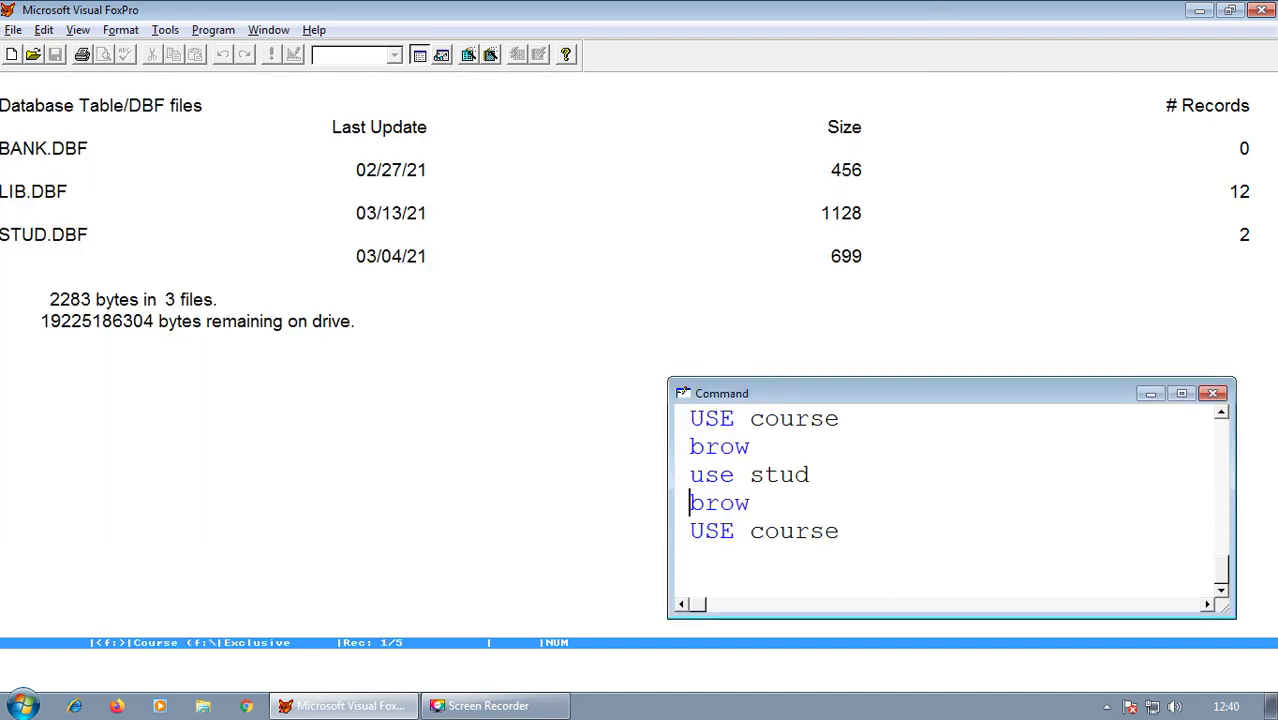
pyautogui.press('Return')
pyautogui.press('Down')
pyautogui.press('Tab')
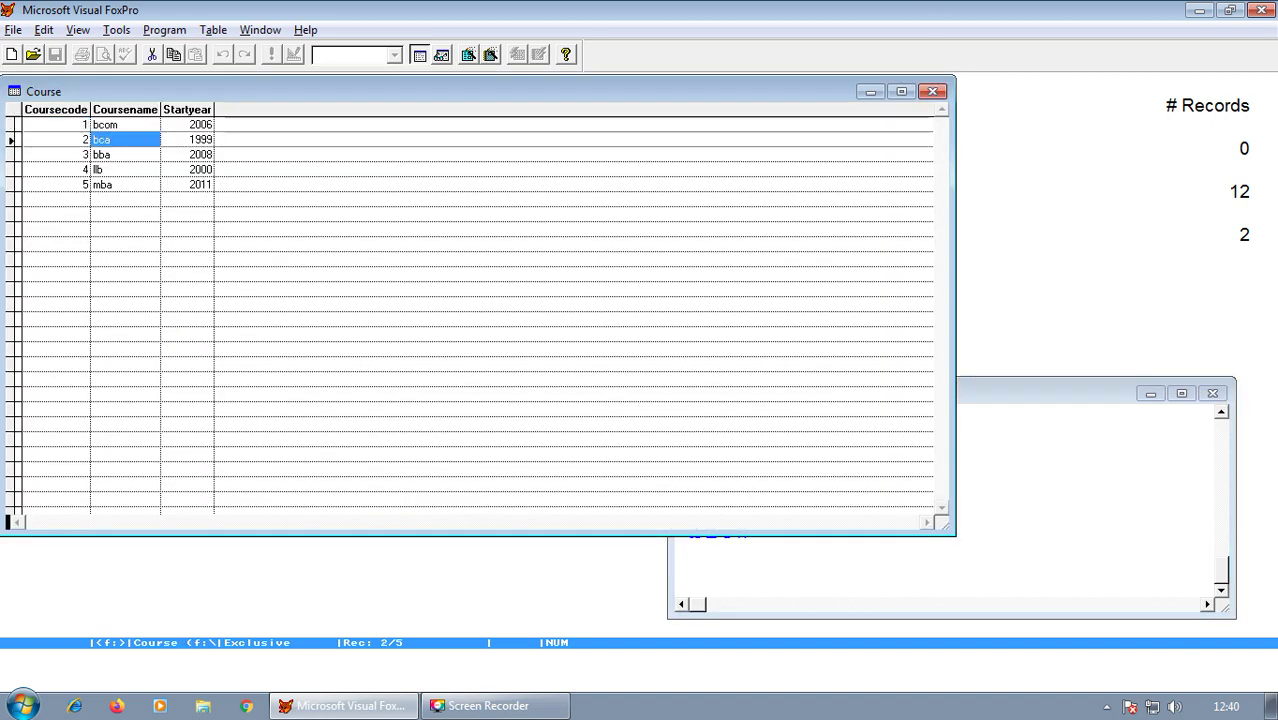
pyautogui.press('Escape')
pyautogui.press('Up')
pyautogui.press('Up')
pyautogui.press('Down')
pyautogui.click(690, 558)
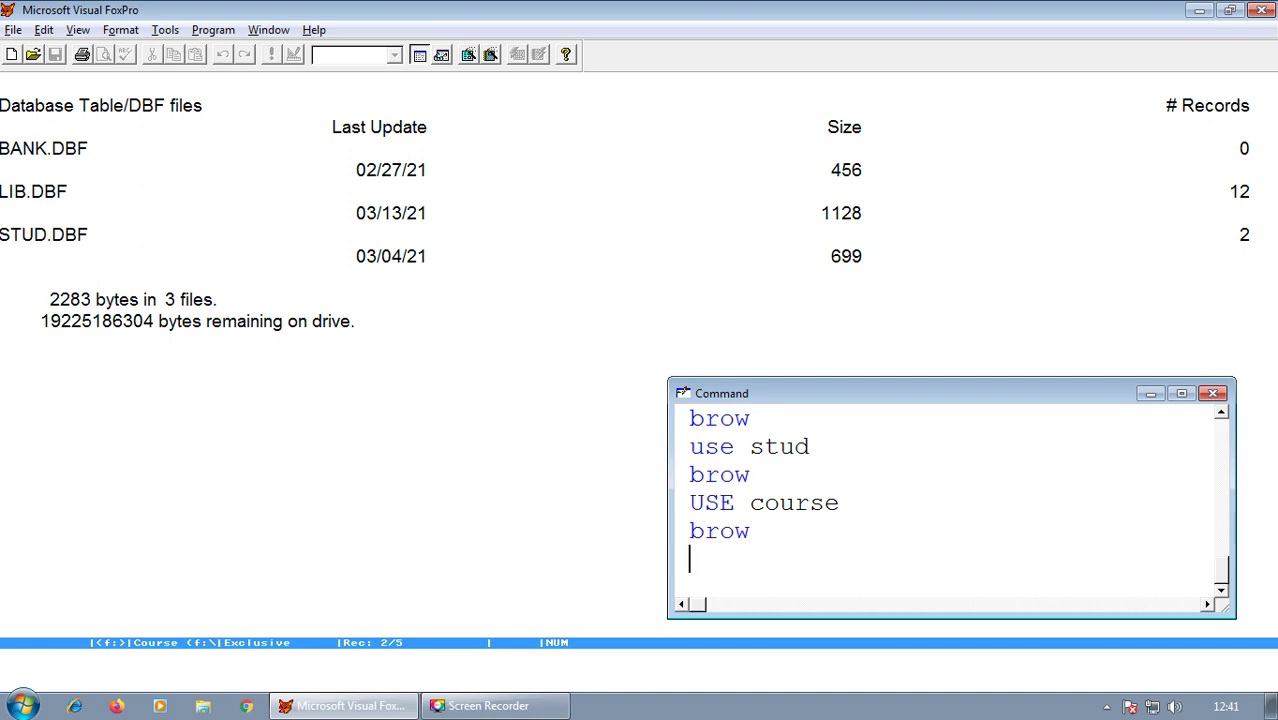
# Step: Close all tables and clear the screen with close all and clear
pyautogui.write('close')
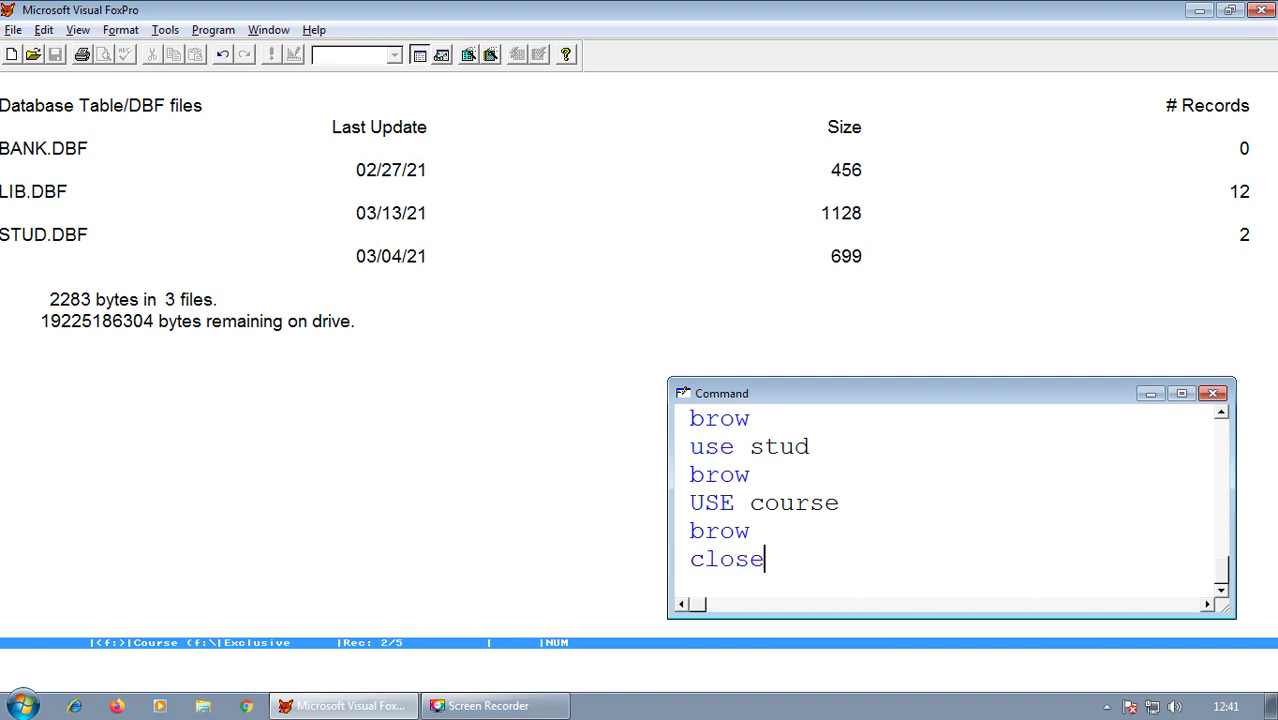
pyautogui.write(' all')
pyautogui.press('Return')
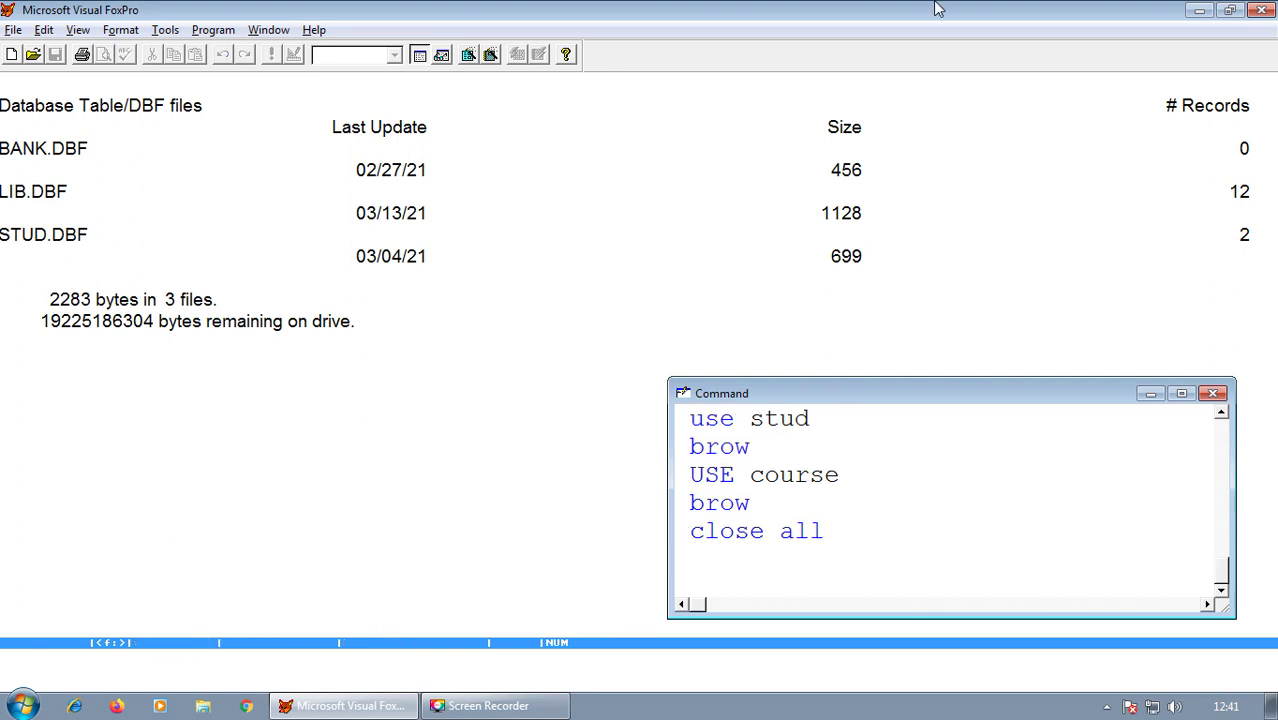
pyautogui.write('clear')
pyautogui.press('Return')
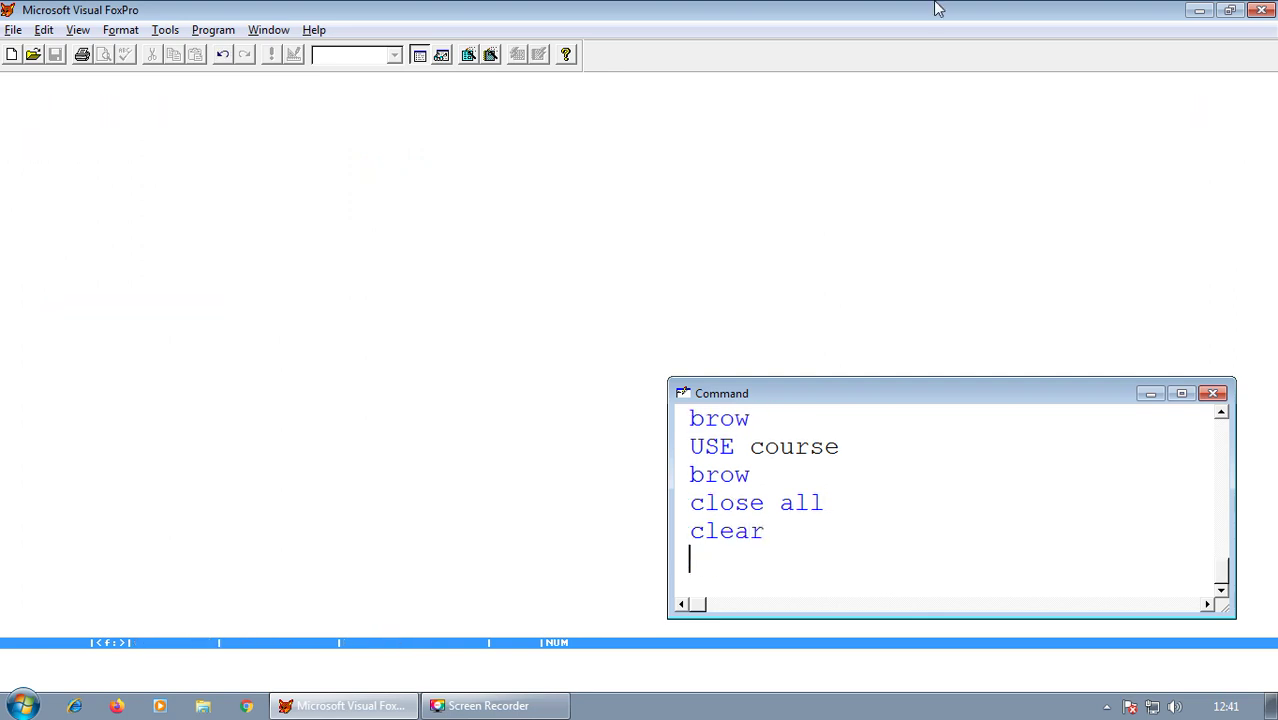
# Step: Select work area A and open the Course table there
pyautogui.write('sele a')
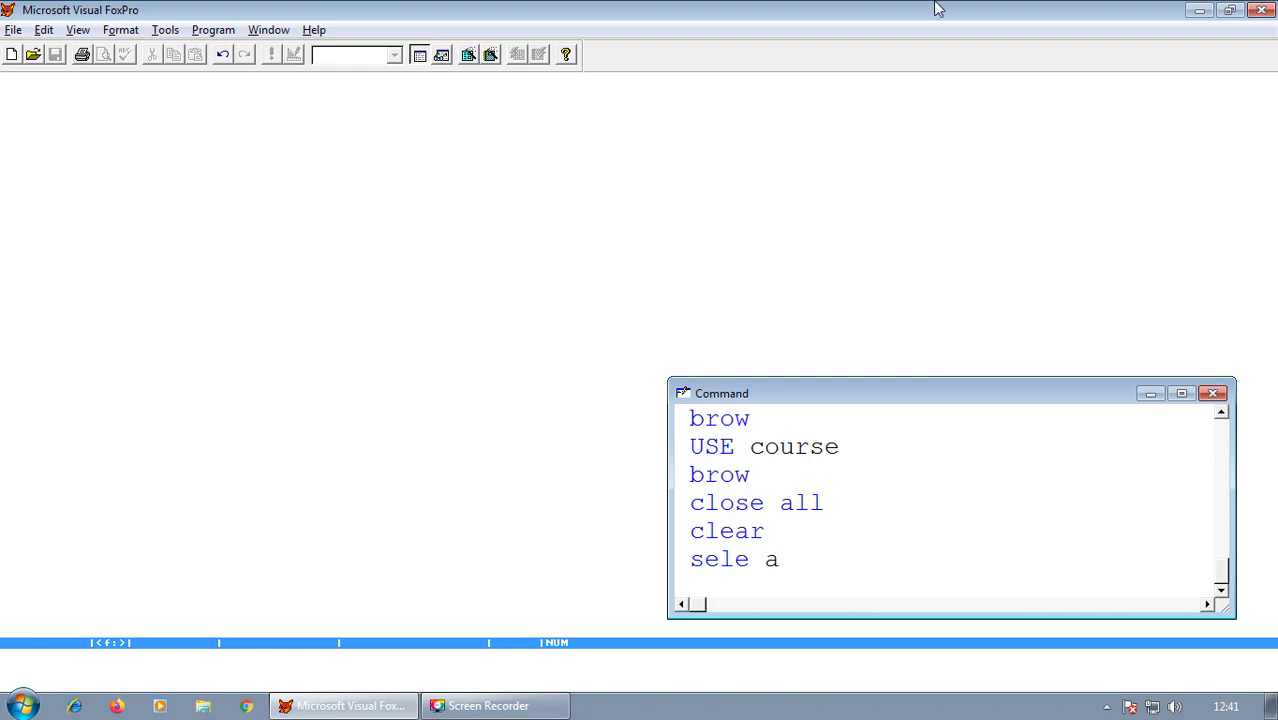
pyautogui.press('Return')
pyautogui.write('se')
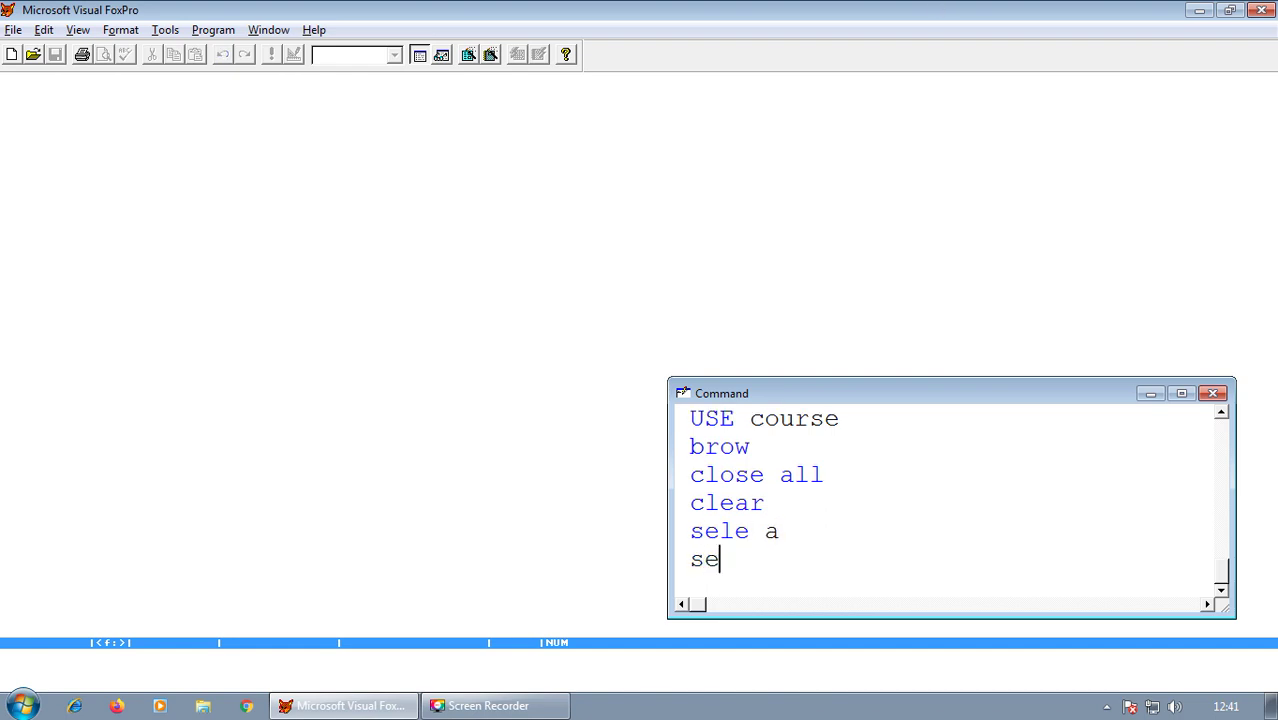
pyautogui.press('BackSpace')
pyautogui.press('BackSpace')
pyautogui.write('use course')
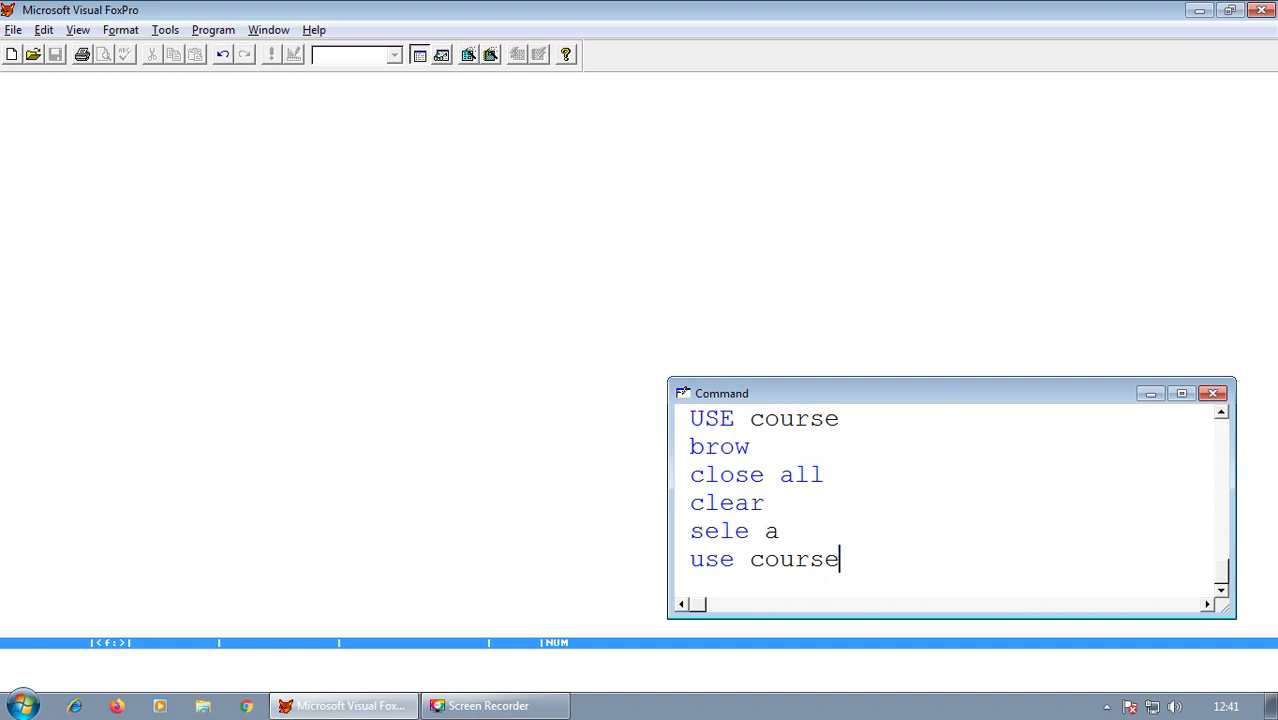
pyautogui.press('Return')
# Step: Select work area B and open the Stud table there
pyautogui.write('sele b')
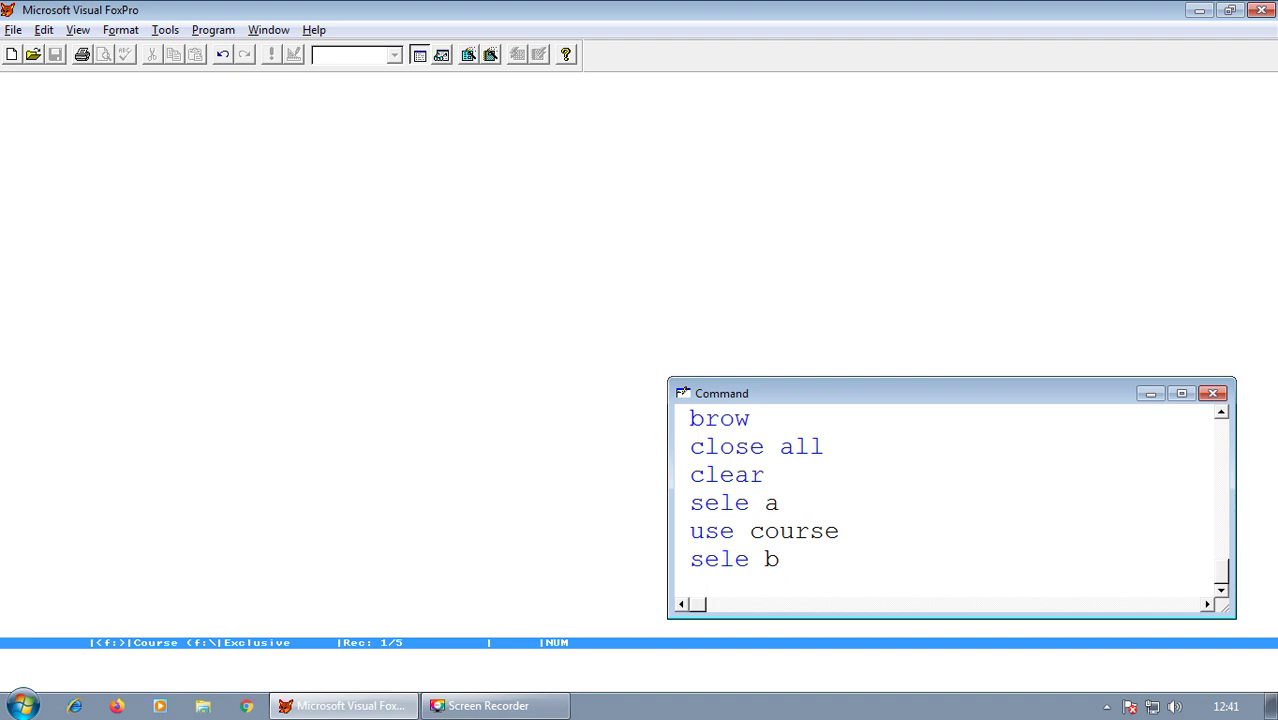
pyautogui.press('Return')
pyautogui.write('use')
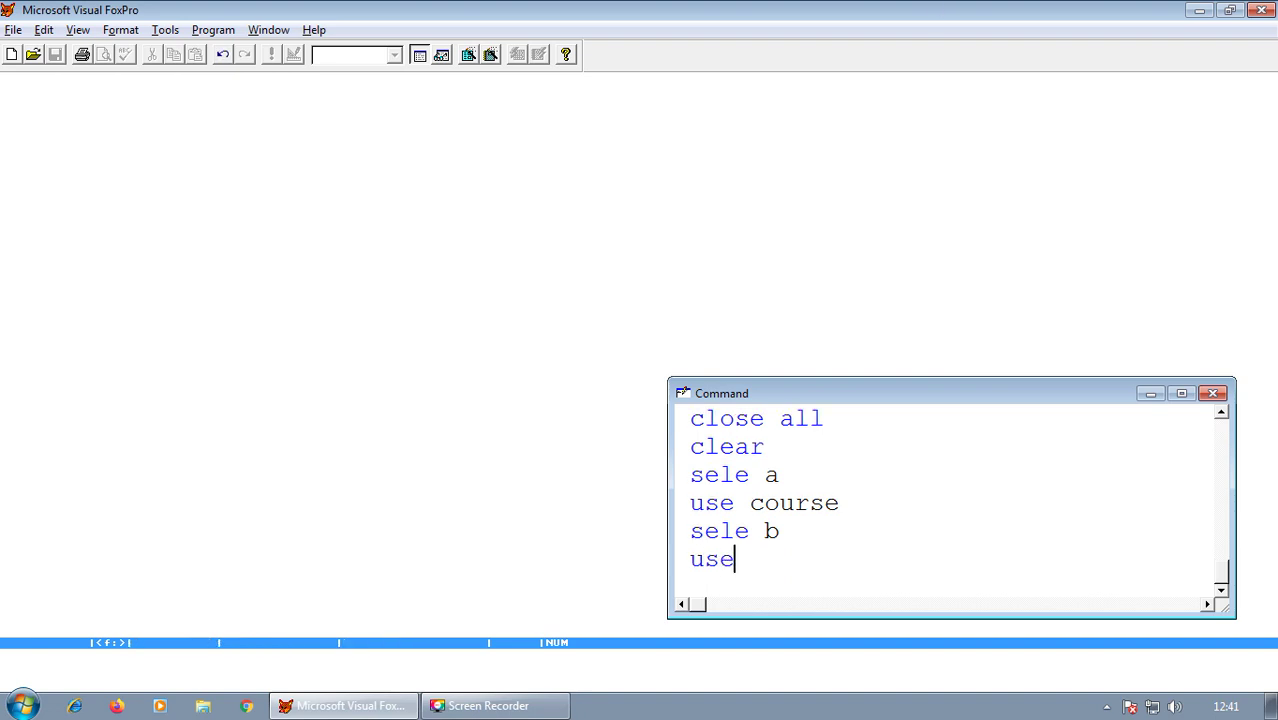
pyautogui.write(' stud')
pyautogui.press('Return')
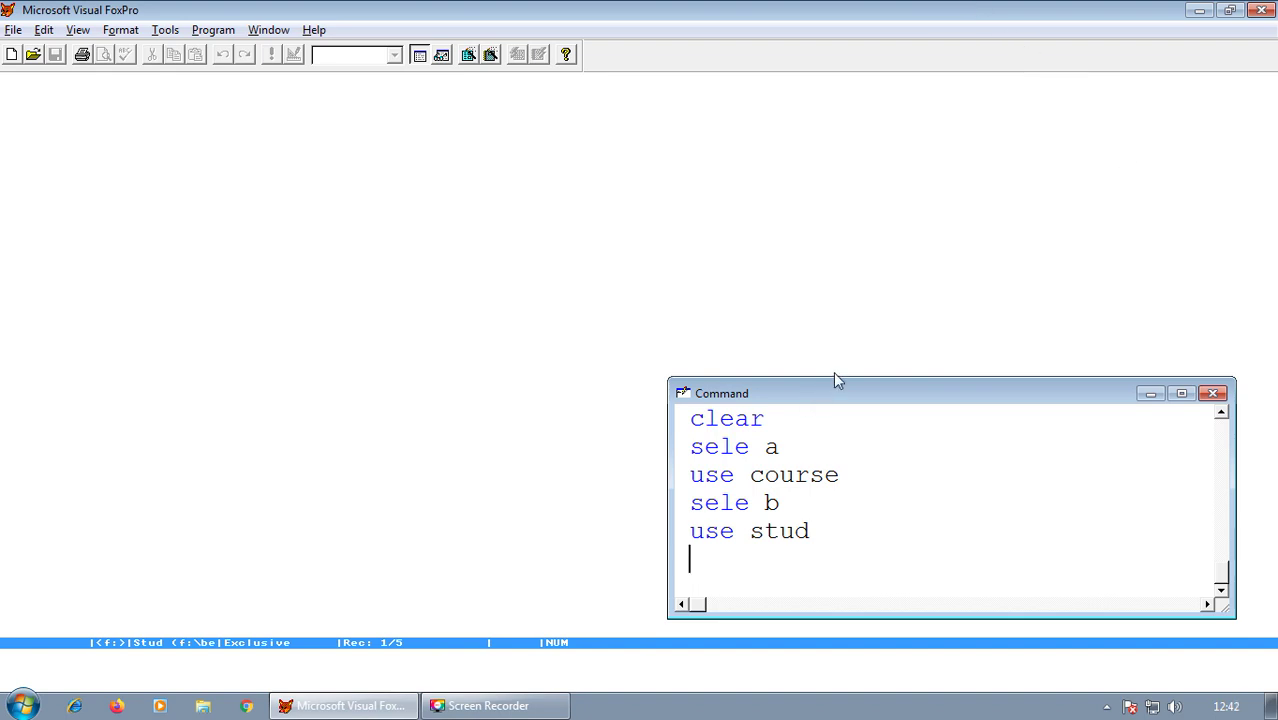
# Step: Enlarge the Command window and review the work-area setup commands in history
pyautogui.moveTo(838, 376); pyautogui.dragTo(842, 184)
pyautogui.press('Up')
pyautogui.press('Up')
pyautogui.press('Up')
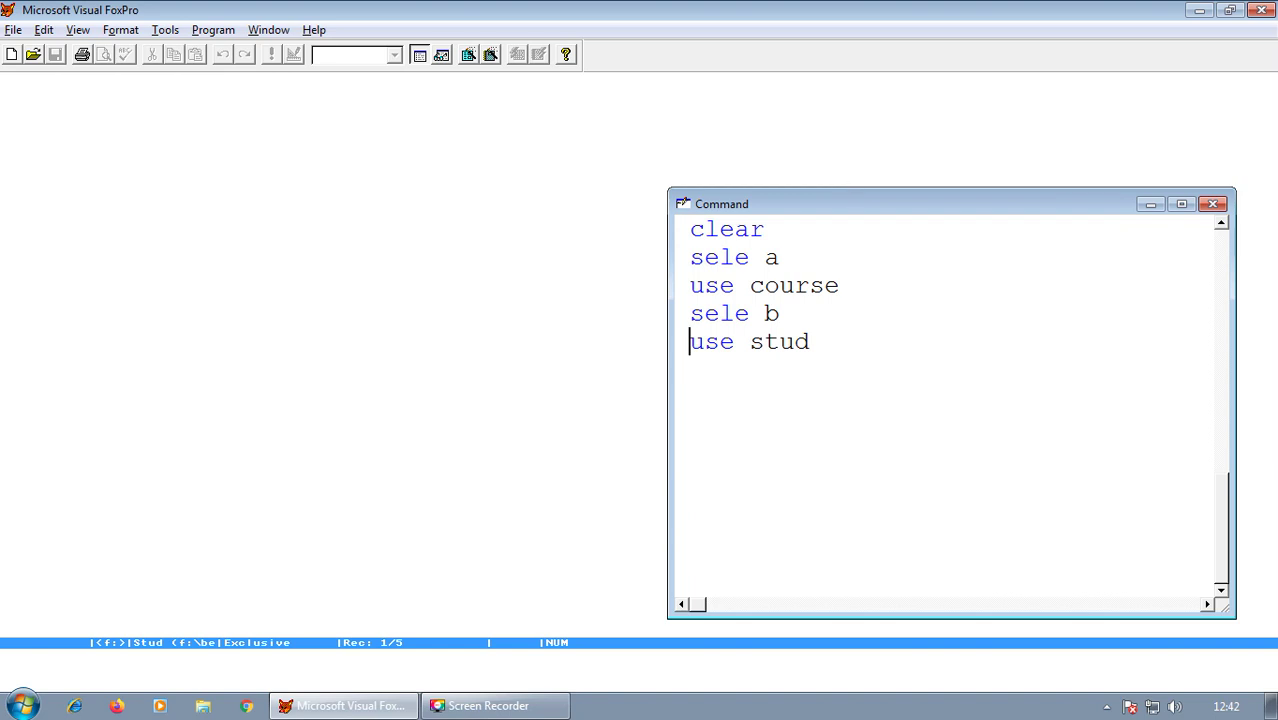
pyautogui.press('Up')
pyautogui.press('Up')
pyautogui.press('Up')
pyautogui.press('Up')
pyautogui.press('Up')
pyautogui.press('Down')
pyautogui.press('Down')
pyautogui.press('Down')
pyautogui.press('Down')
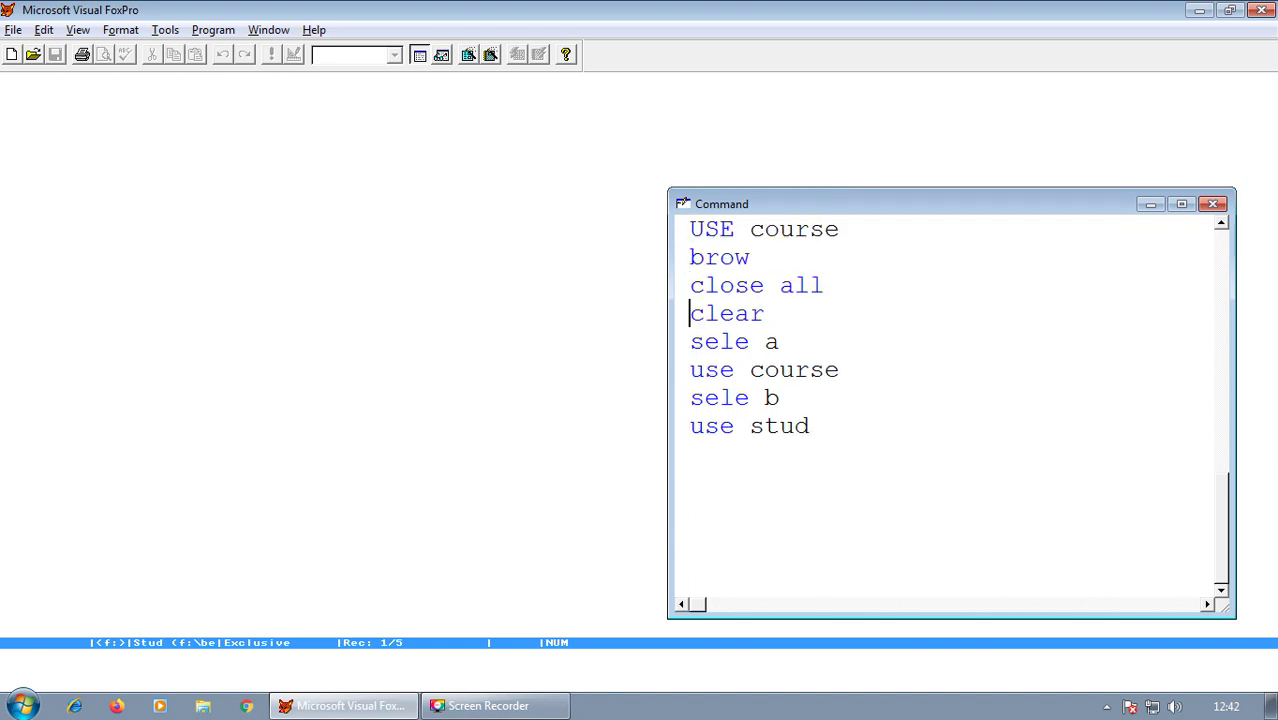
pyautogui.hotkey('shift', 'Down')
pyautogui.hotkey('shift', 'Down')
pyautogui.hotkey('shift', 'Down')
pyautogui.hotkey('shift', 'Down')
pyautogui.press('Return')
# Step: Type 'set relation to' on a new Command window line
pyautogui.write('set d')
pyautogui.press('BackSpace')
pyautogui.write('relation ')
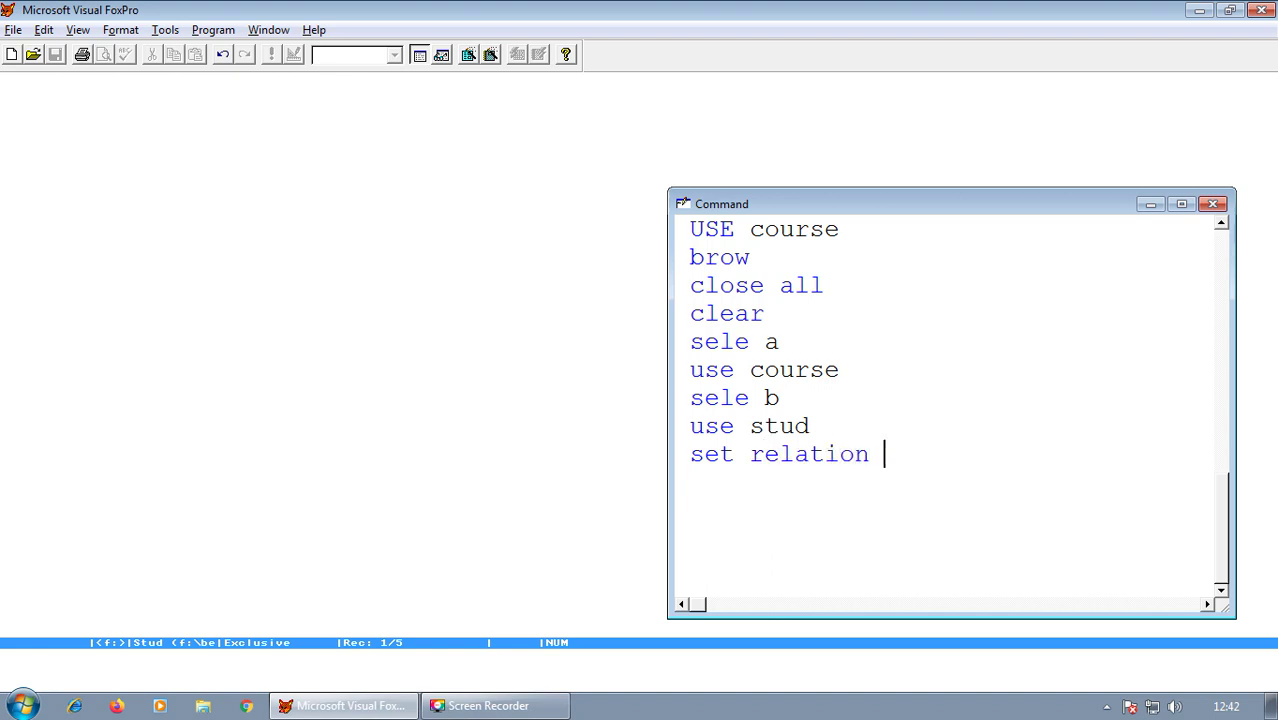
pyautogui.write('to')
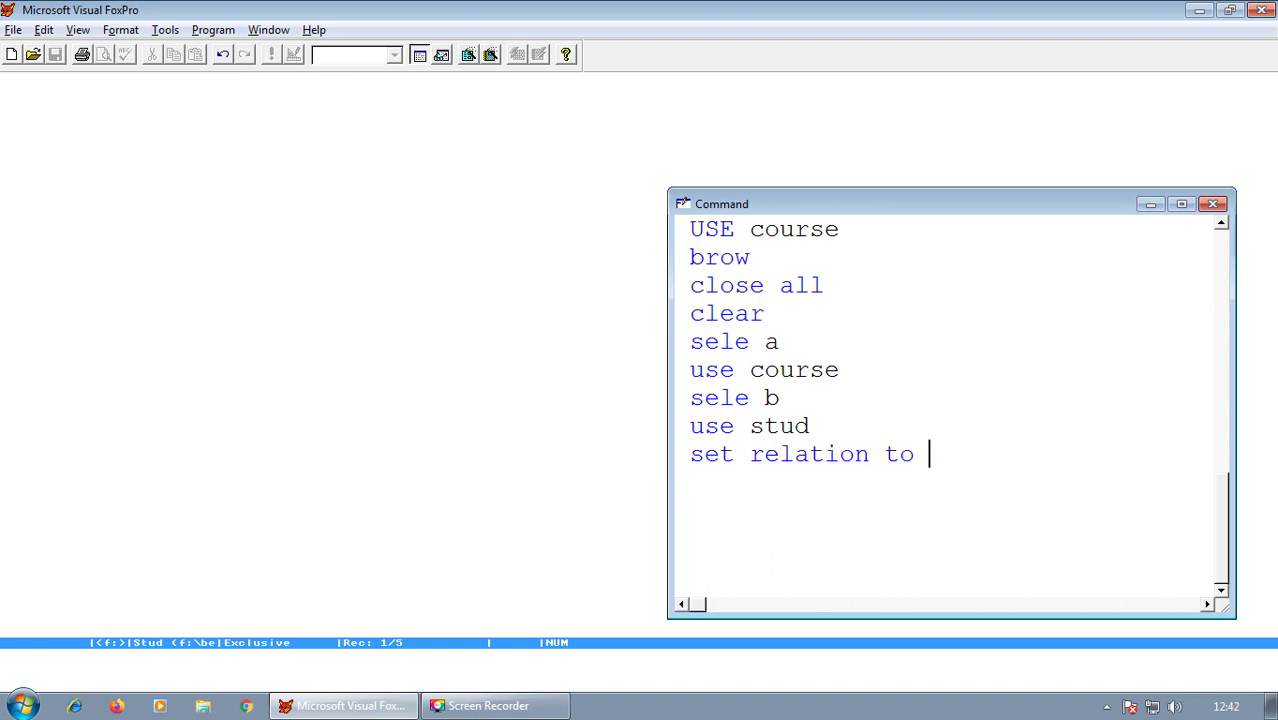